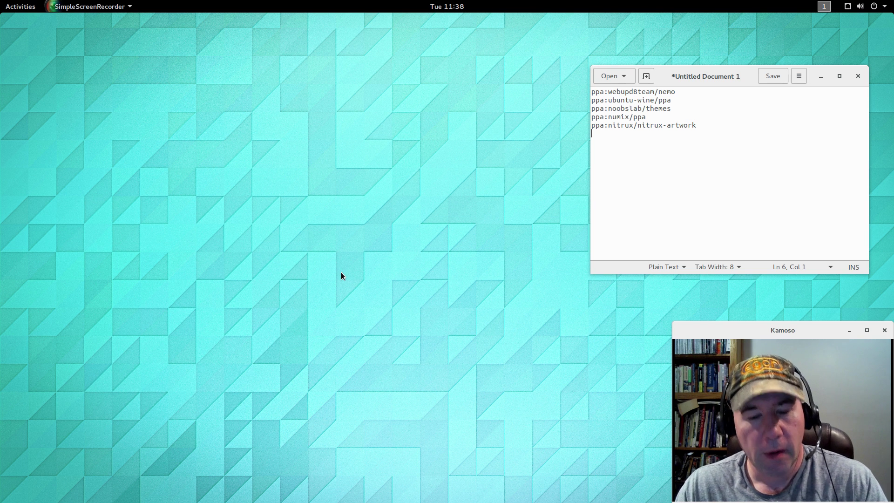
Search the installed applications for software and launch Ubuntu Software Center.
key("super")
type("s")
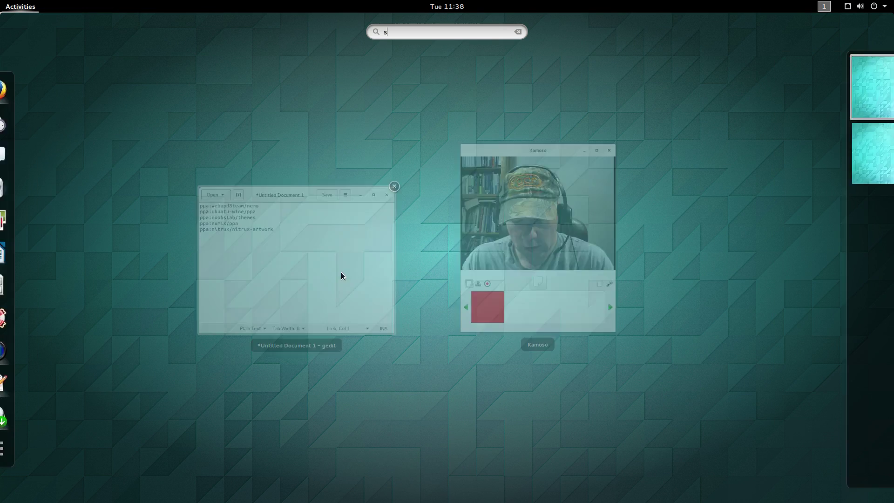
type("oftwar")
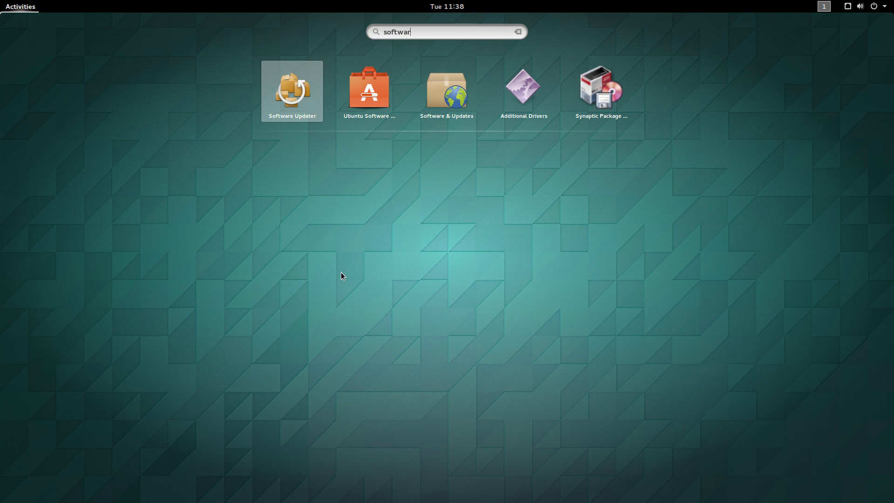
left_click(369, 88)
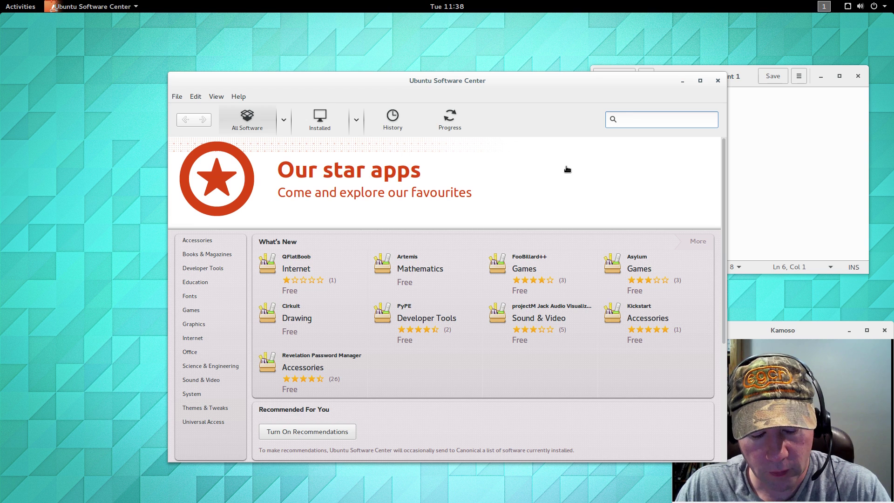
Search the software catalogue for synaptic and open the details of Synaptic Package Manager.
type("syna")
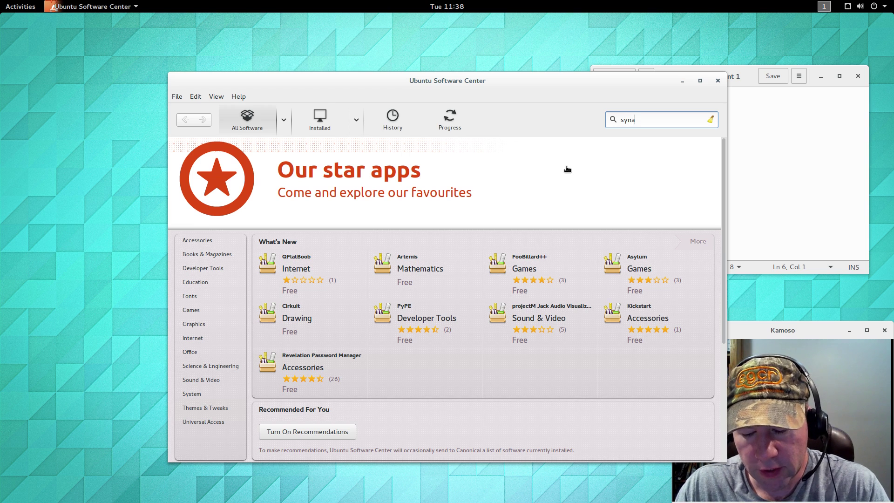
type("ptic")
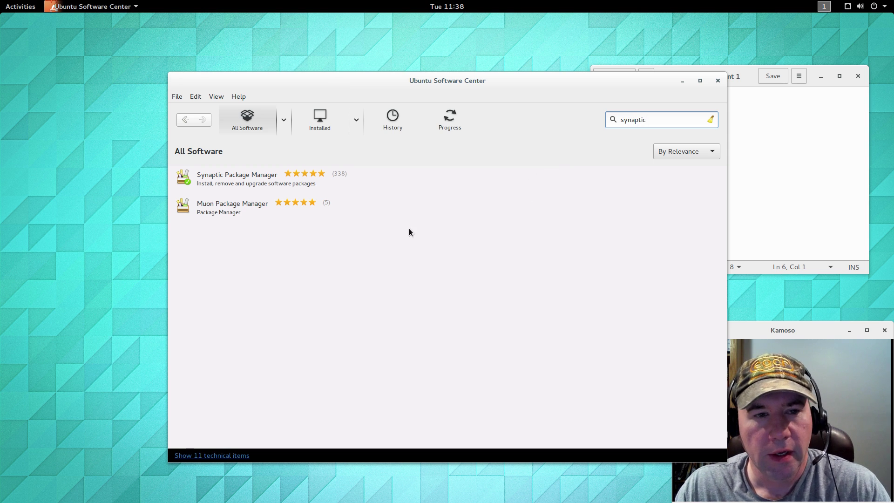
left_click(236, 187)
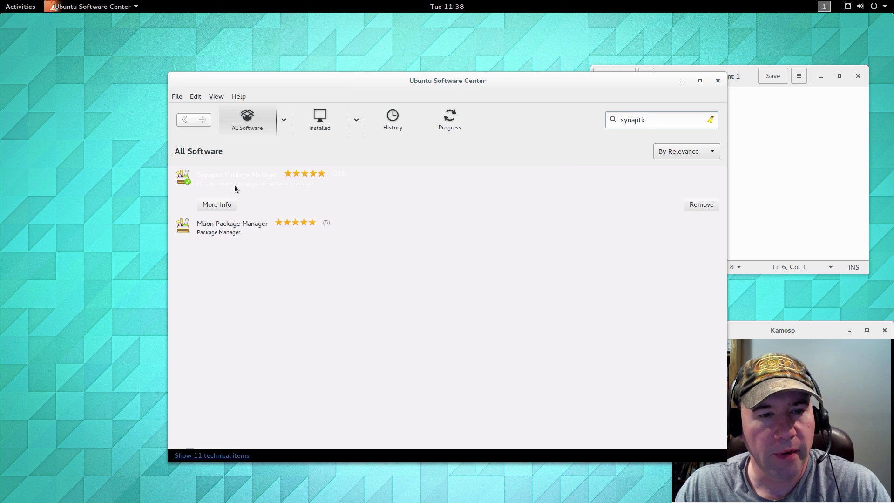
left_click(220, 206)
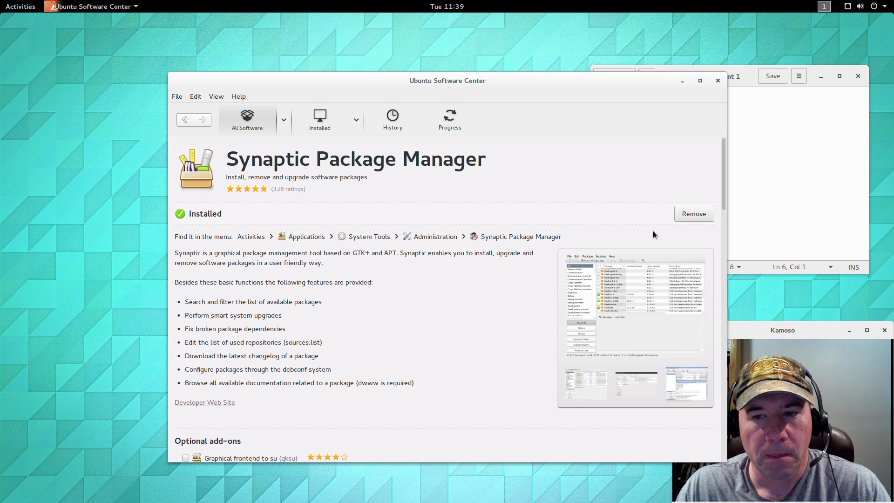
Select the optional add-ons gksu (graphical frontend to su) and tasksel for Synaptic Package Manager.
scroll(431, 385, "down", 2)
scroll(430, 381, "down", 2)
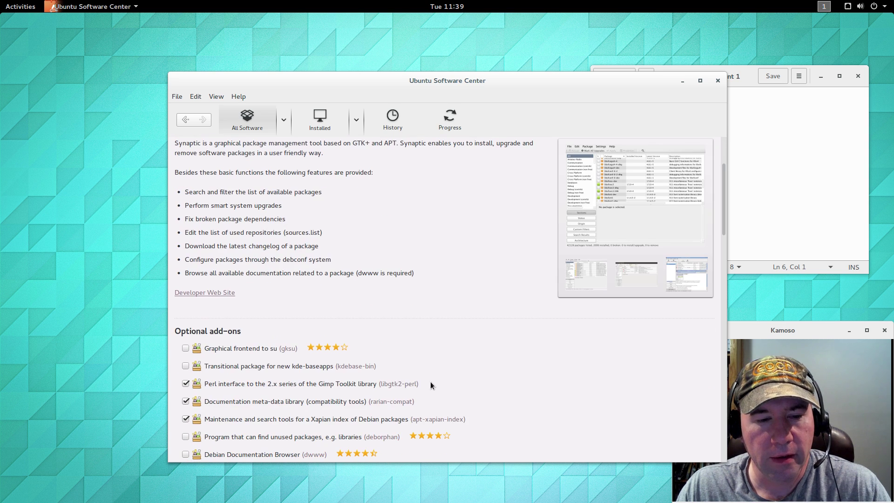
scroll(434, 381, "down", 1)
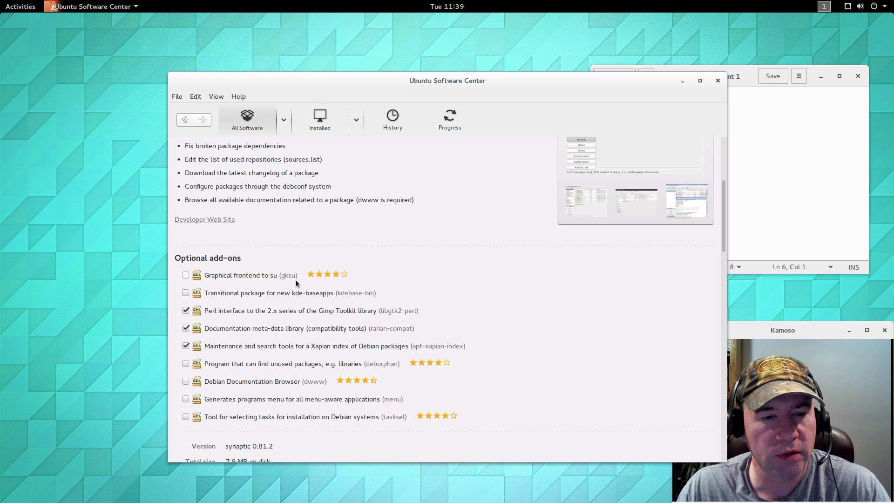
left_click(184, 276)
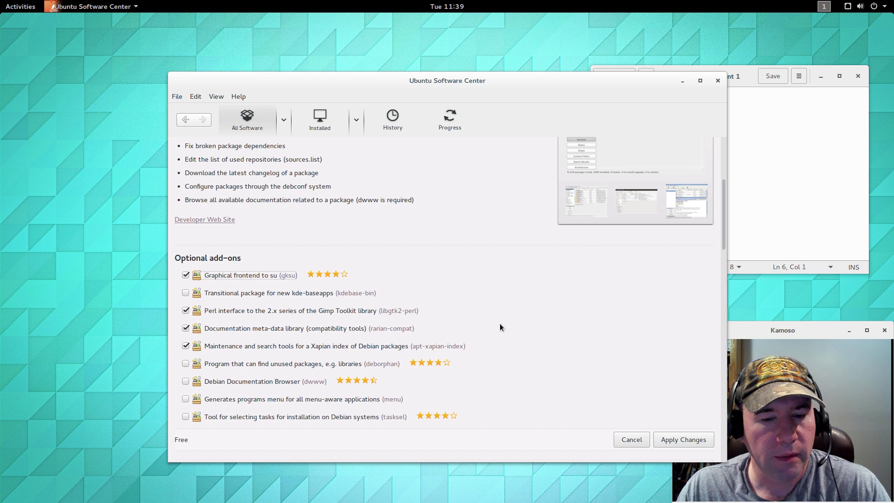
left_click(186, 416)
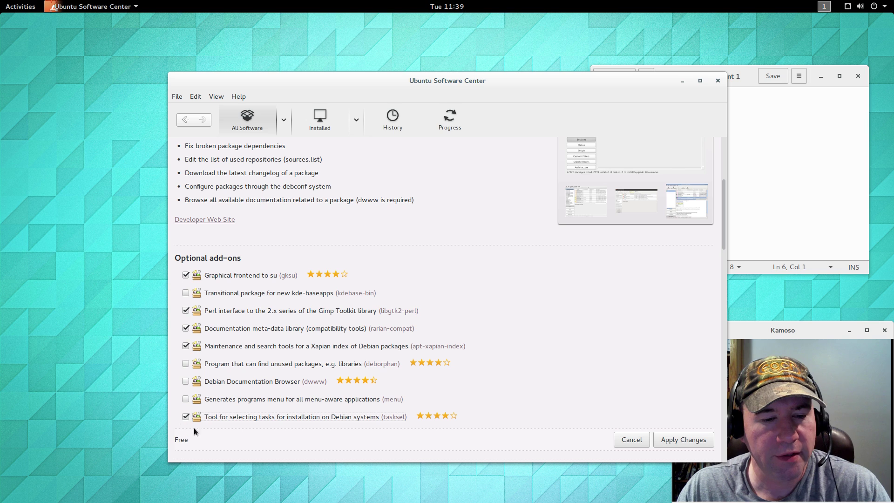
Apply the add-on changes, authenticating with the account password, and close Ubuntu Software Center.
scroll(456, 382, "up", 5)
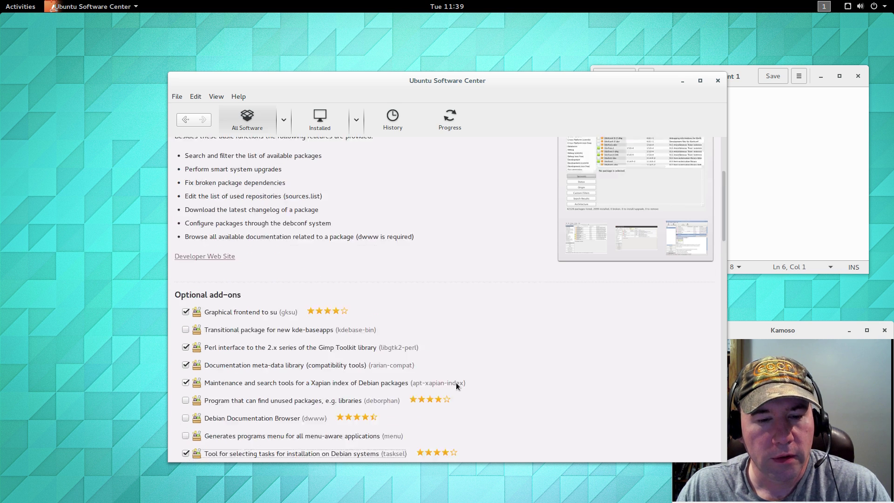
scroll(454, 382, "down", 6)
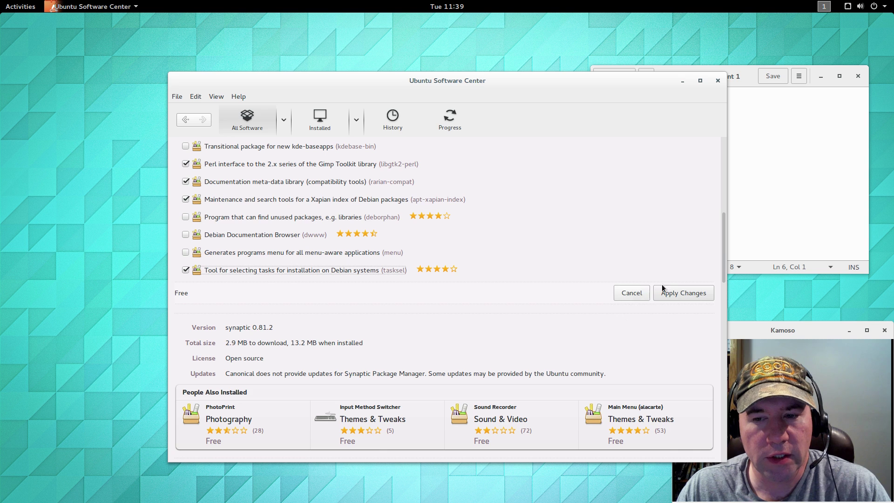
left_click(667, 291)
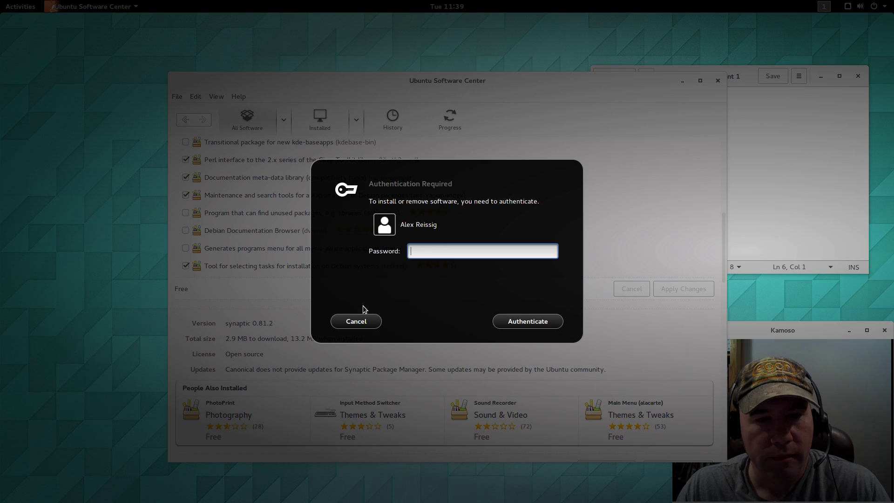
type("••••••")
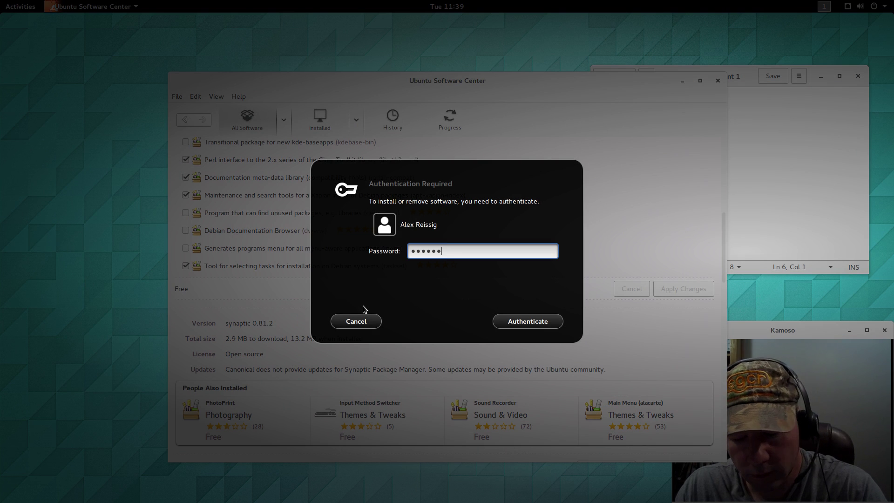
key("Return")
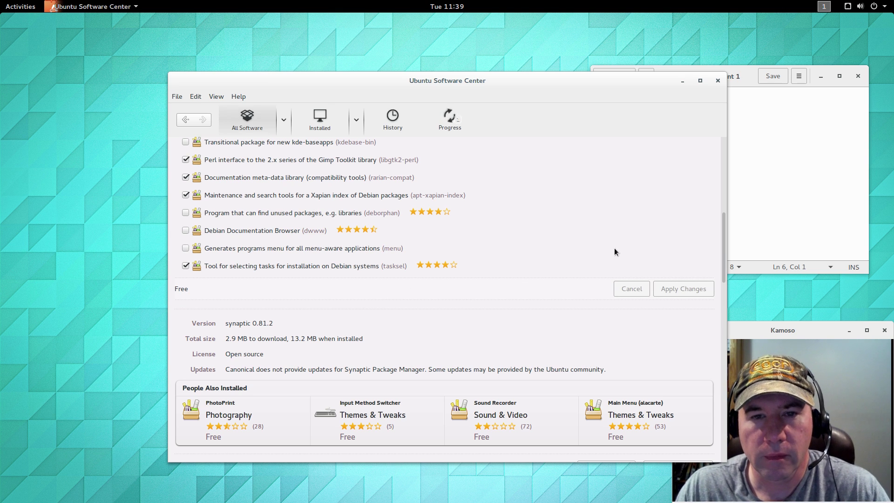
scroll(602, 253, "up", 3)
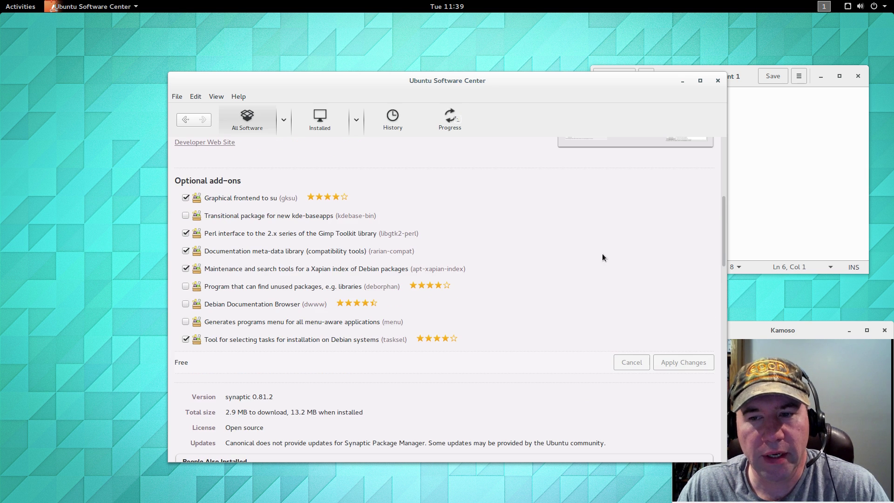
scroll(535, 235, "up", 5)
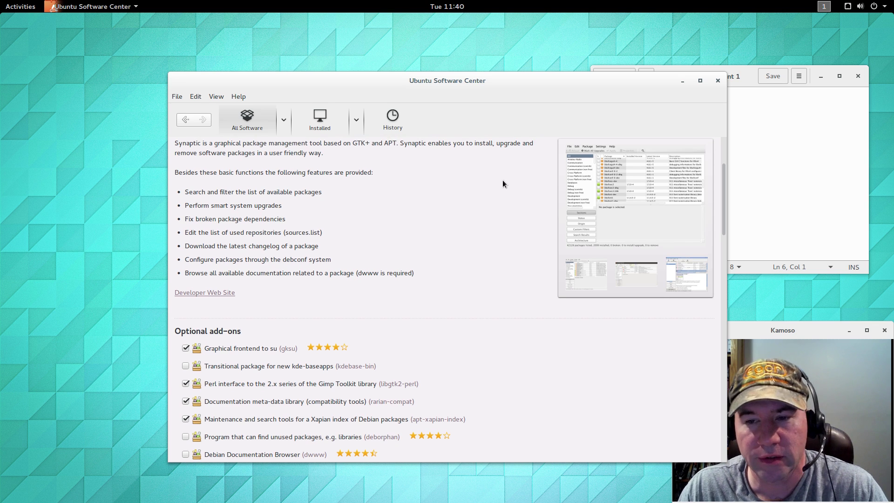
left_click(717, 81)
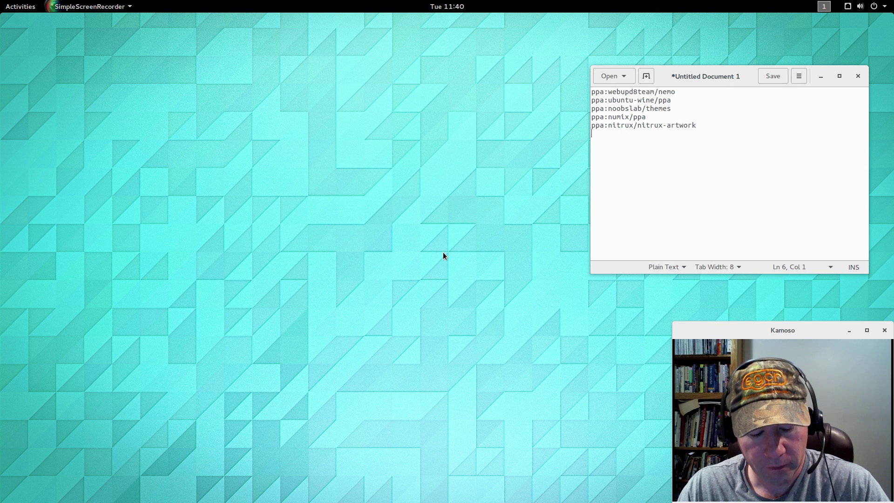
Launch Synaptic Package Manager and authenticate with the account password.
key("super")
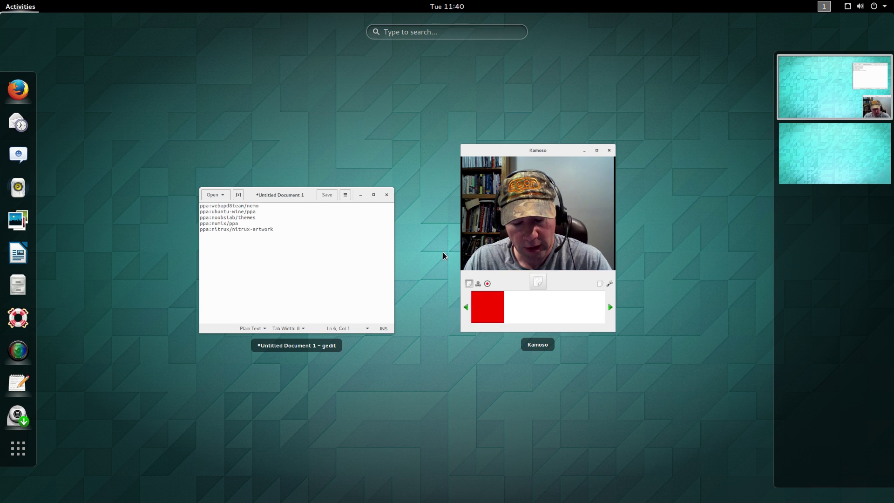
type("sy")
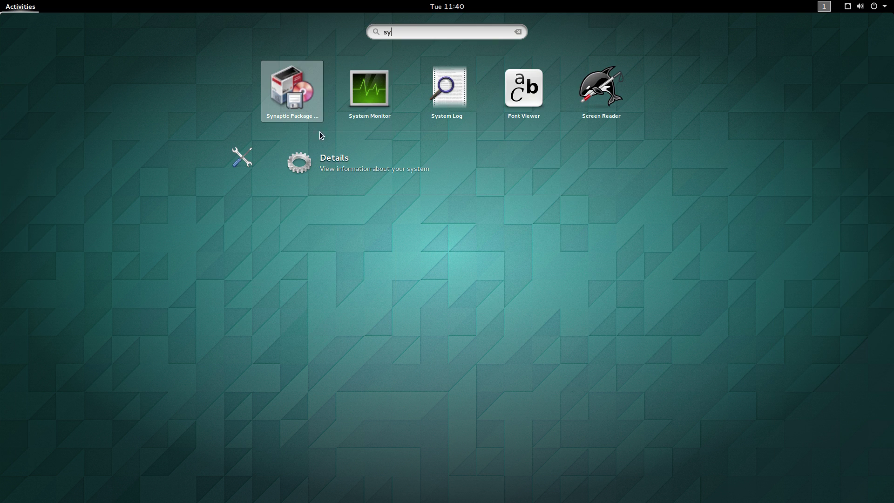
left_click(276, 70)
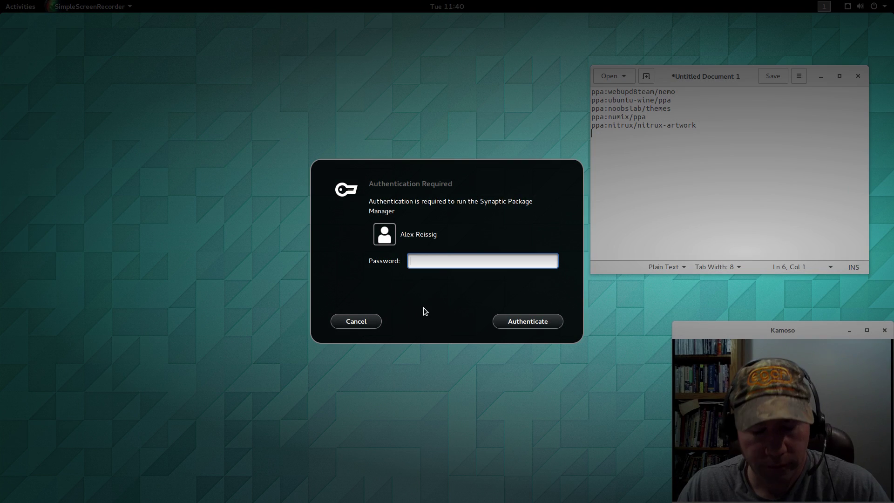
type("******")
key("Return")
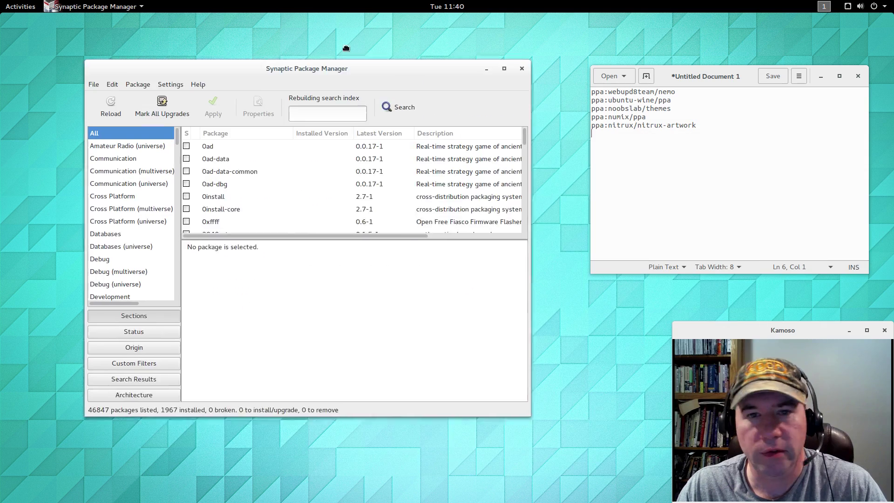
Keep the Kamoso webcam window always on top and maximize the Synaptic Package Manager window.
left_click_drag(345, 65, 291, 33)
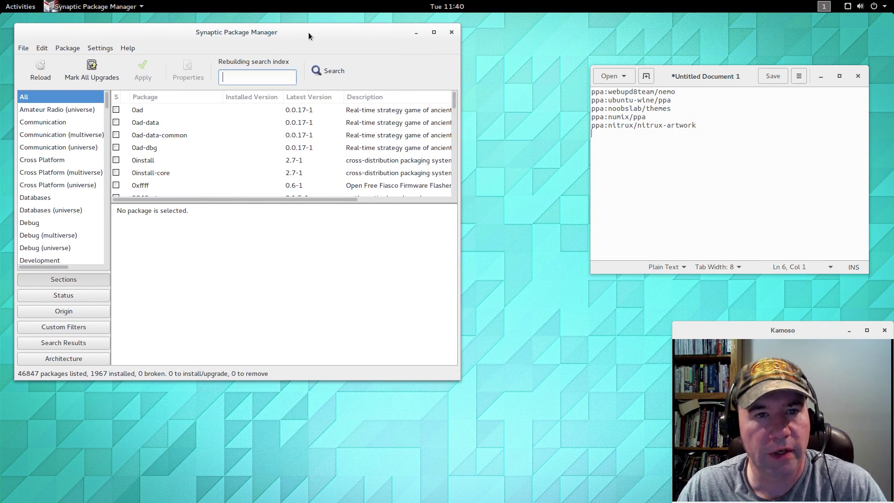
right_click(689, 329)
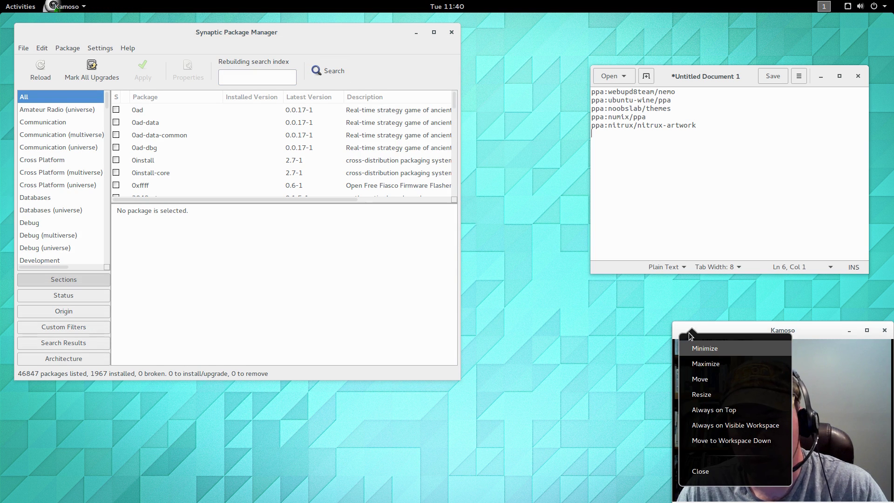
left_click(703, 409)
double_click(389, 32)
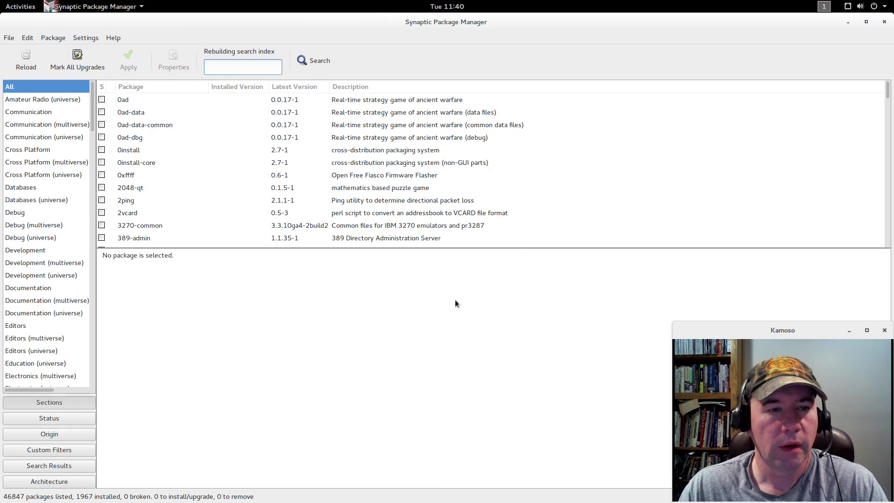
Make the package list pane taller and show the description of the 0ad package.
left_click_drag(521, 248, 521, 316)
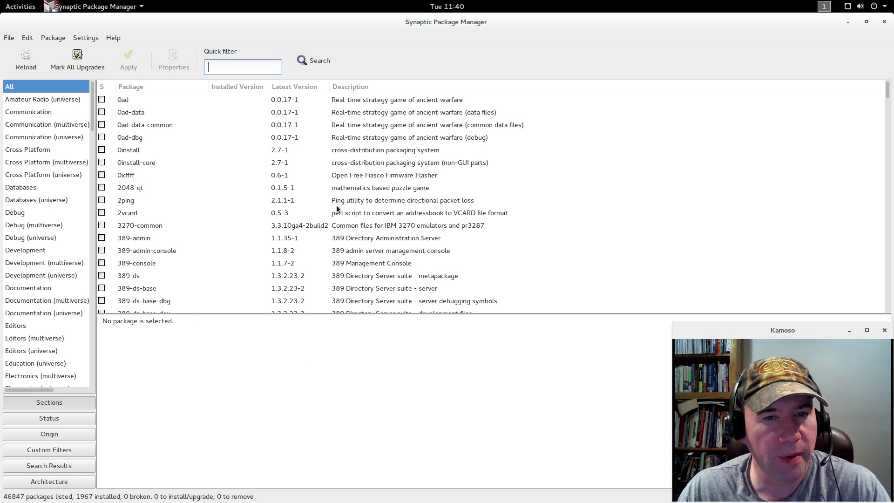
left_click(360, 102)
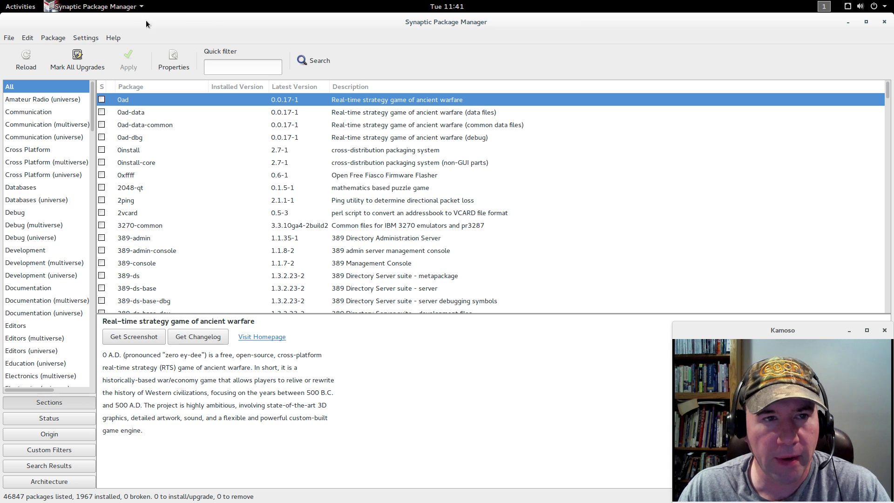
Open Synaptic's repository settings and show the Other Software sources.
left_click(86, 38)
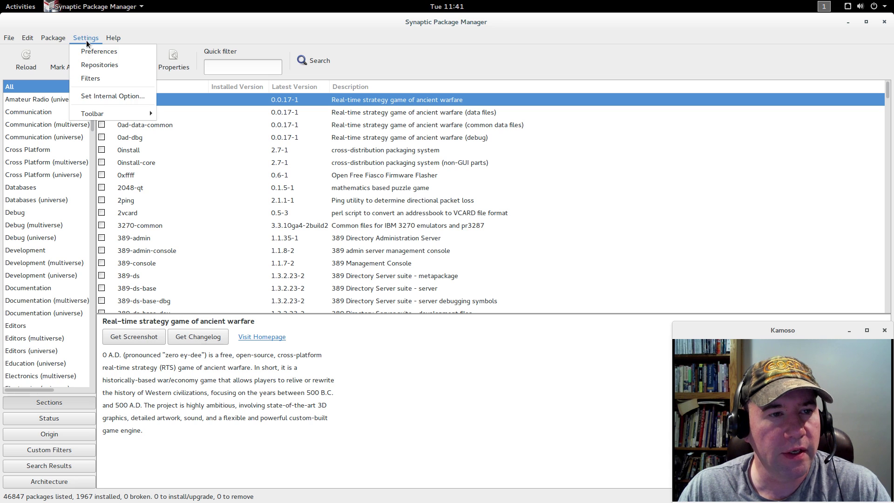
left_click(94, 66)
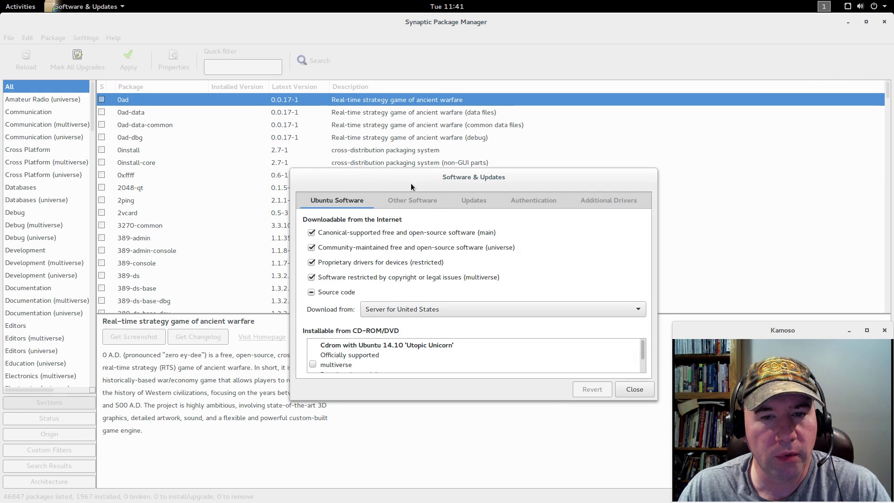
left_click_drag(411, 183, 325, 162)
left_click(329, 180)
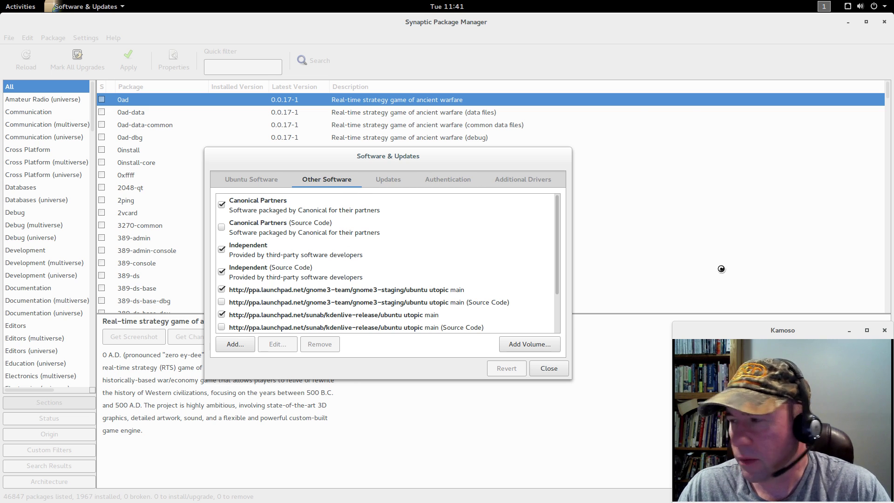
Switch to the gedit document listing the PPAs and copy the line ppa:webupd8team/nemo.
key("super")
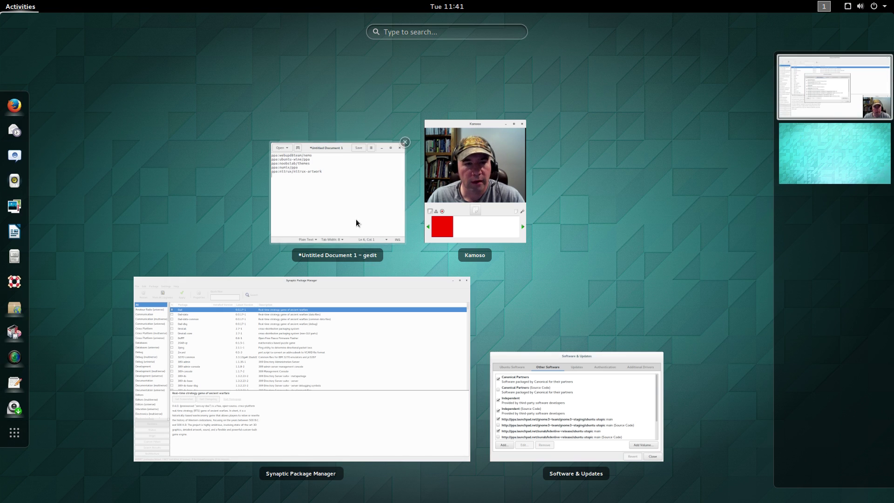
left_click(352, 207)
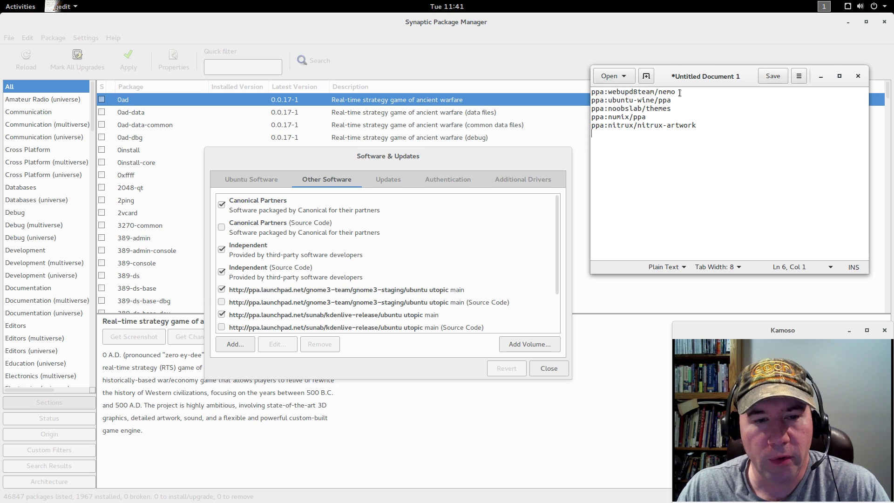
left_click_drag(680, 93, 590, 89)
right_click(611, 94)
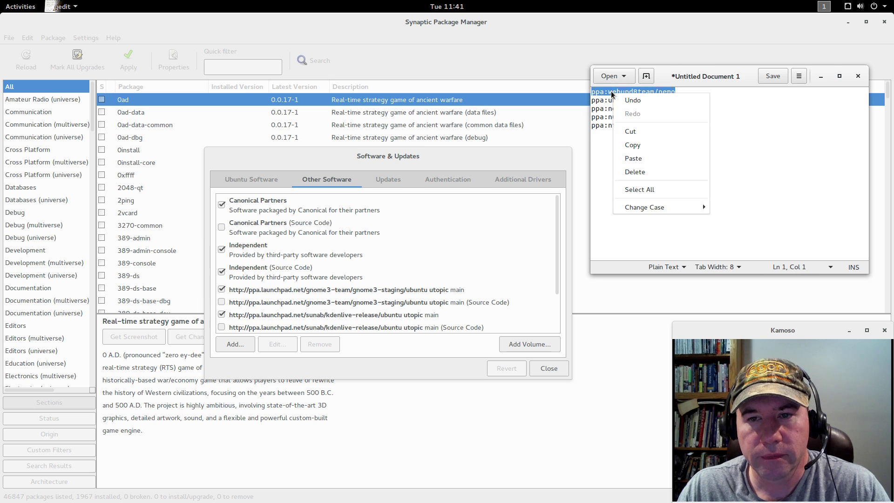
left_click(640, 149)
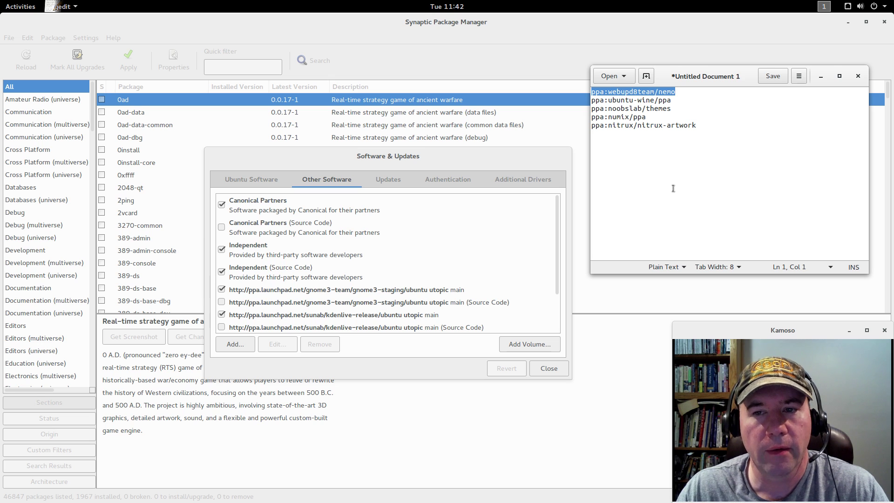
Add ppa:webupd8team/nemo as a new software source from the copied line.
left_click(239, 343)
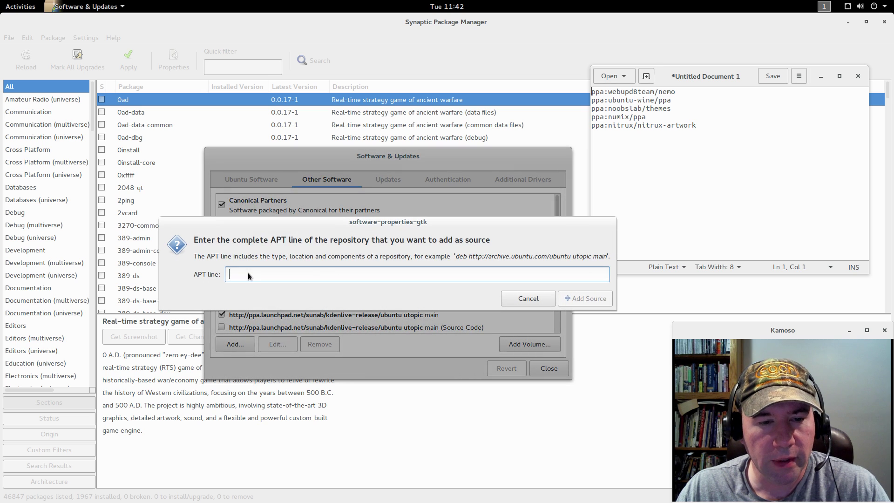
right_click(247, 274)
left_click(274, 305)
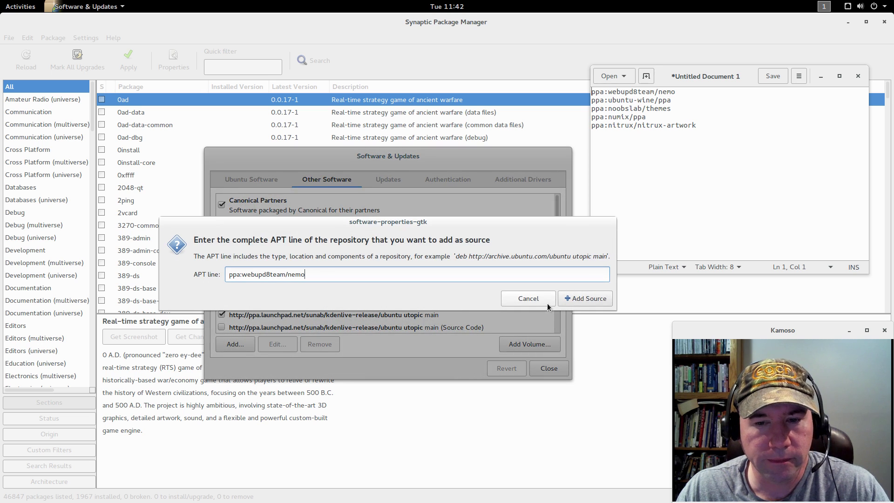
left_click(569, 303)
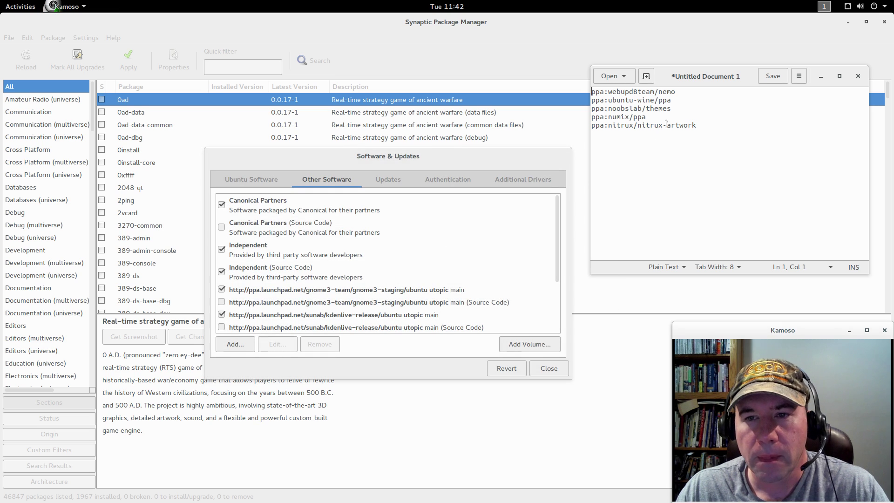
Copy the line ppa:ubuntu-wine/ppa from the text document and add it as a new software source.
left_click_drag(675, 102, 592, 100)
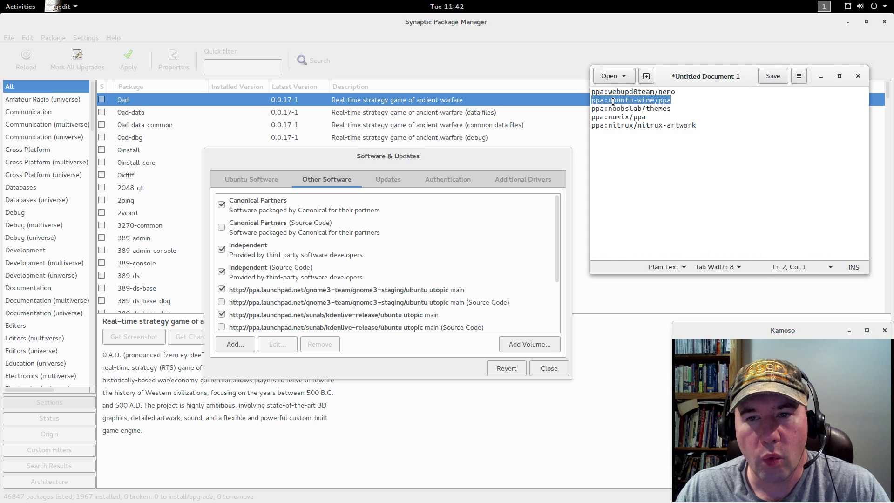
right_click(612, 101)
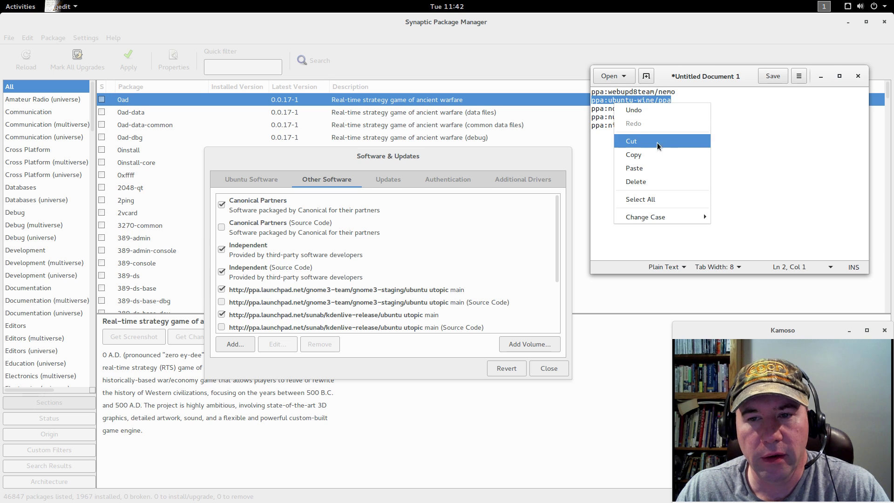
left_click(643, 158)
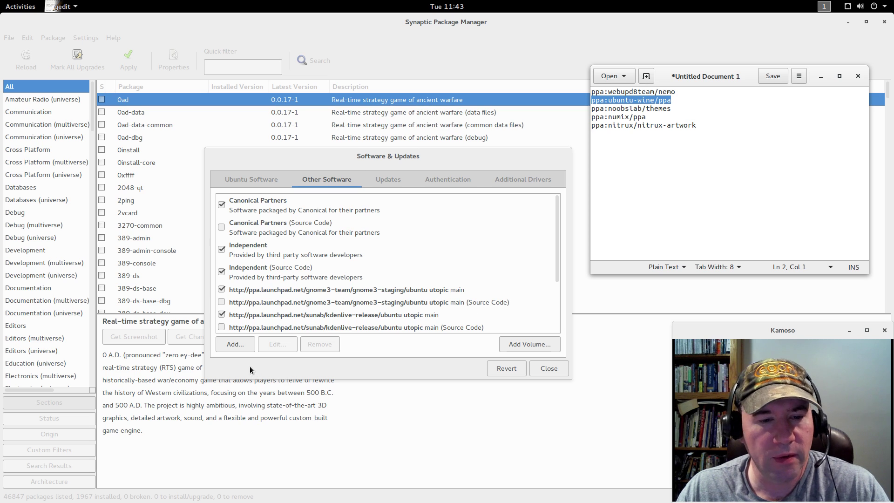
left_click(227, 346)
right_click(249, 272)
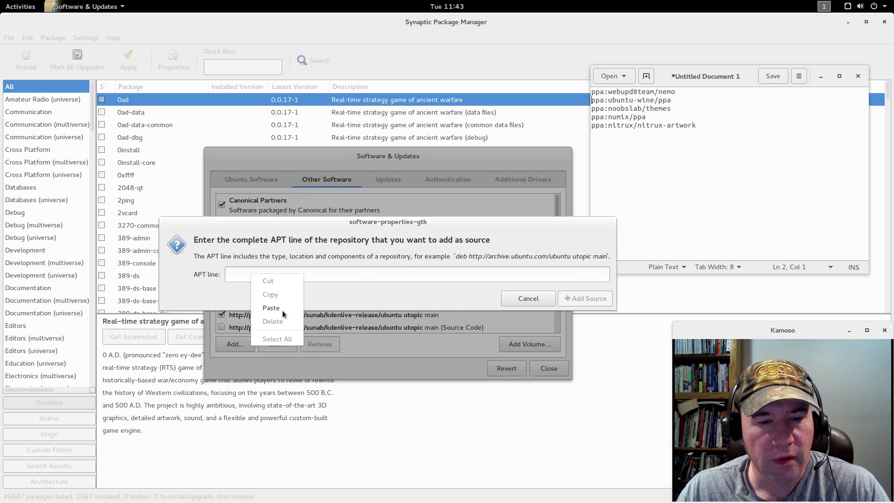
left_click(271, 308)
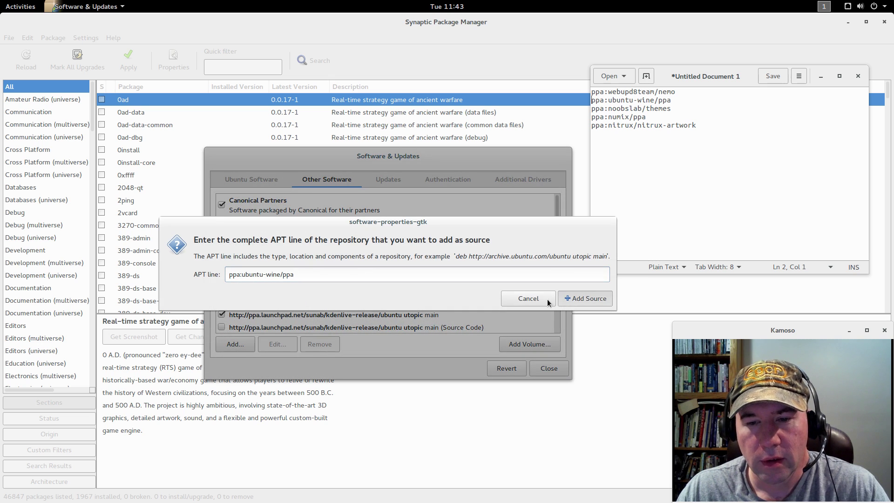
left_click(585, 298)
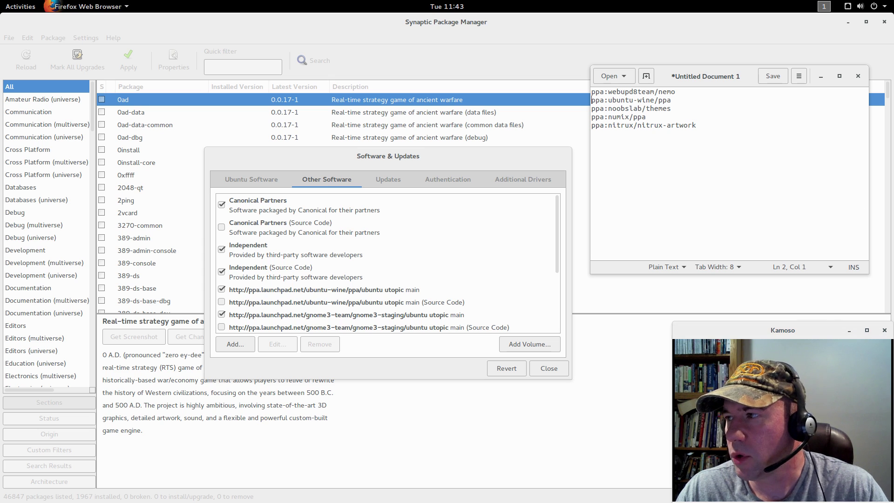
Bring in the Firefox window, view the NoobsLab themes collection and Nitrux S.A. Artwork pages, and move the window back off the screen.
left_click_drag(893, 37, 406, 37)
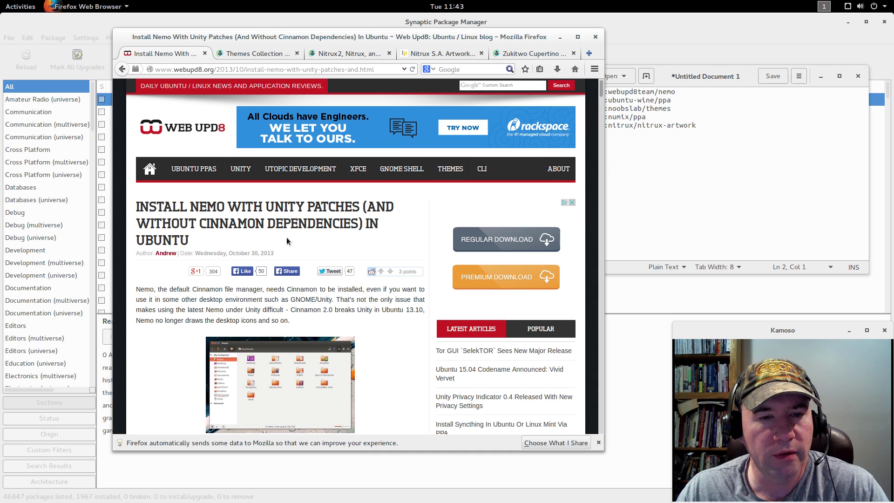
left_click(250, 55)
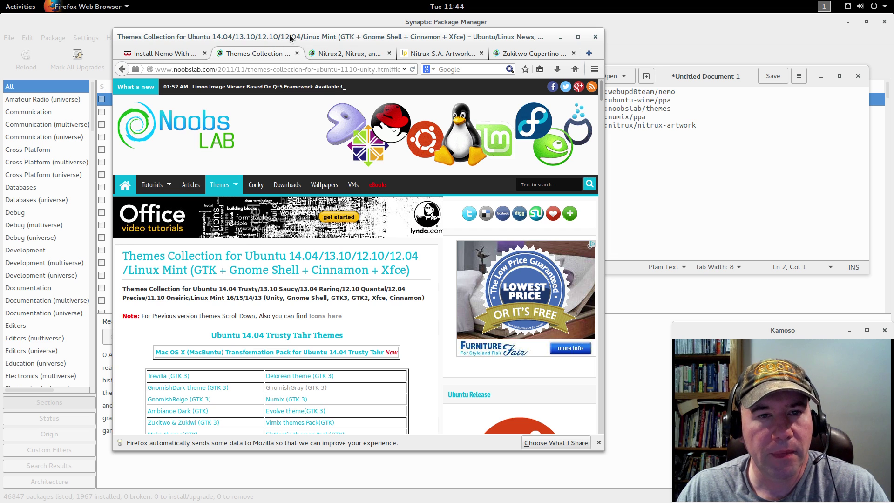
left_click(417, 54)
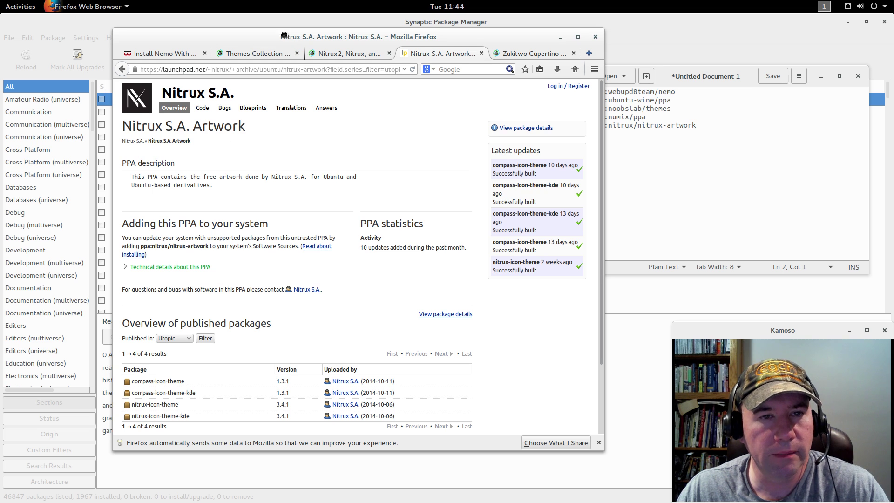
left_click_drag(285, 37, 893, 86)
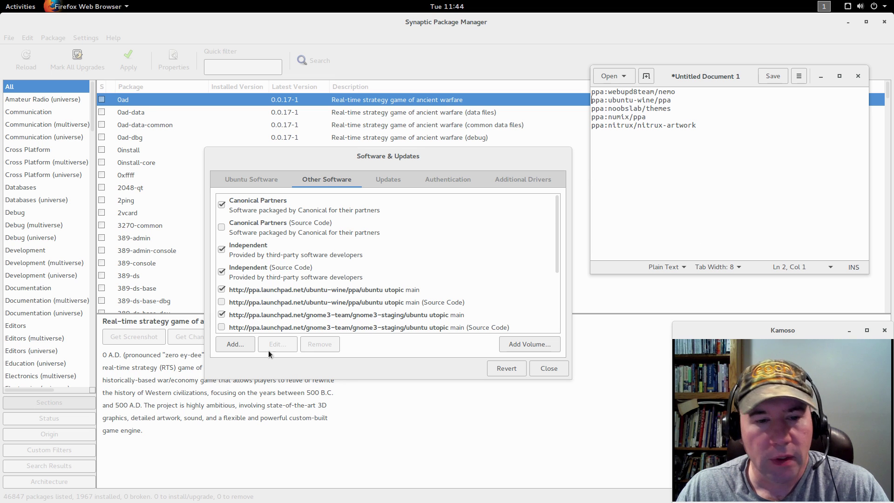
Copy the line ppa:noobslab/themes from the text document and add it as a new software source.
left_click(235, 345)
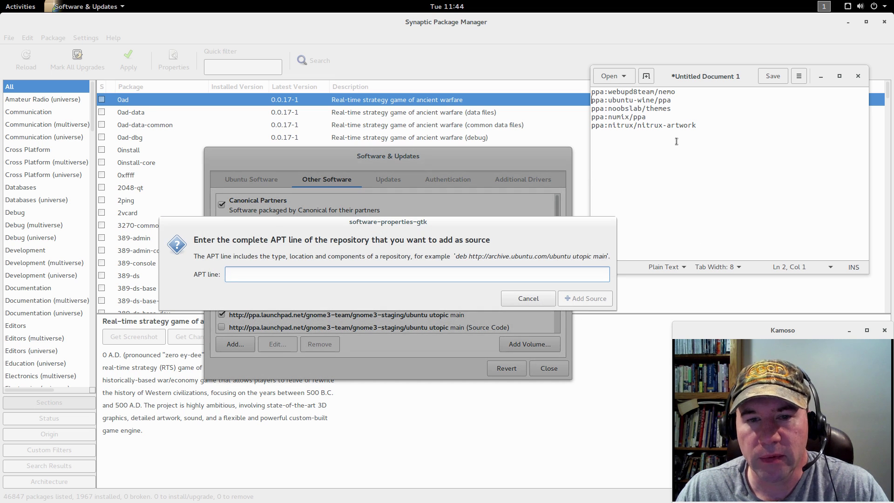
left_click(665, 108)
left_click_drag(670, 109, 597, 109)
right_click(597, 109)
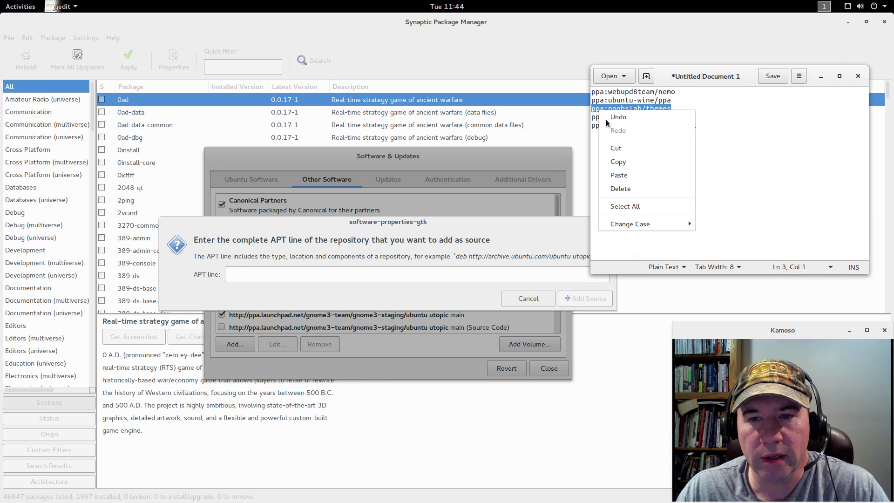
left_click(623, 174)
left_click(258, 274)
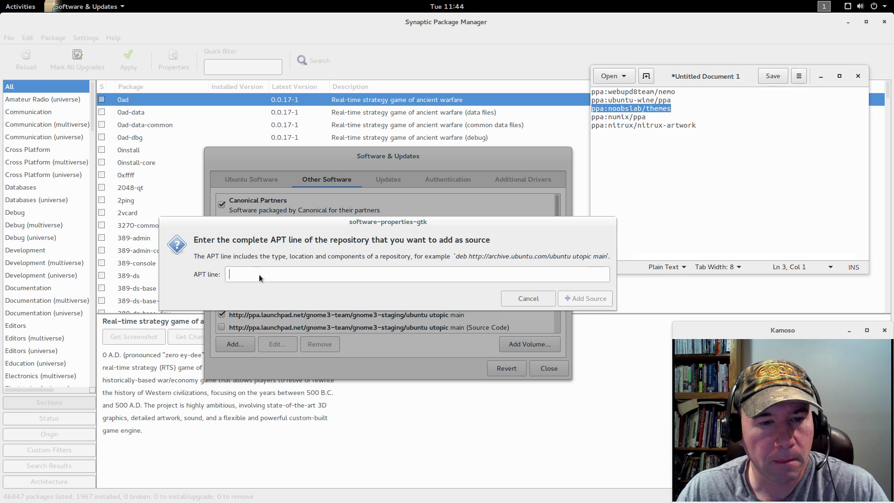
right_click(260, 275)
left_click(287, 303)
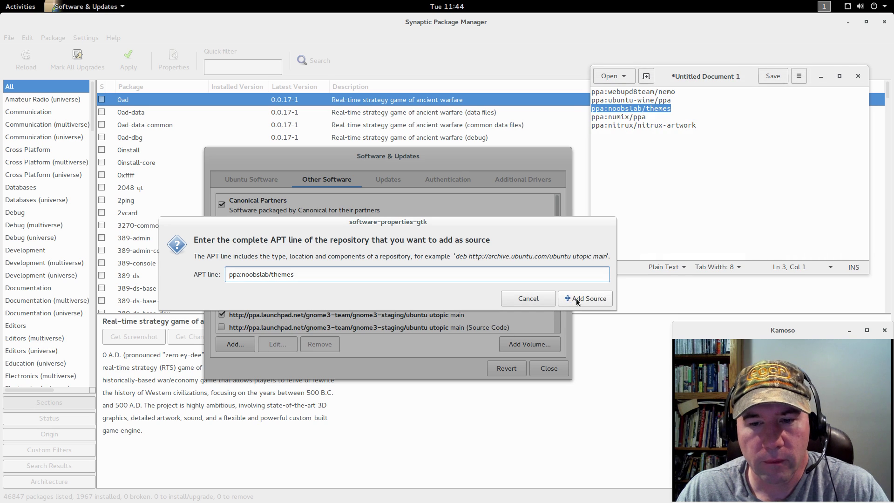
left_click(576, 299)
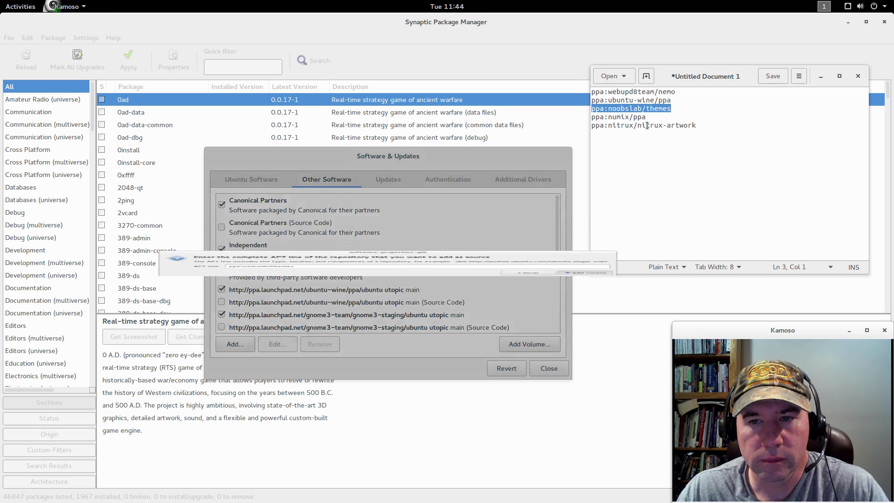
Copy the line ppa:numix/ppa from the text document and add it as a new software source.
left_click_drag(646, 117, 591, 117)
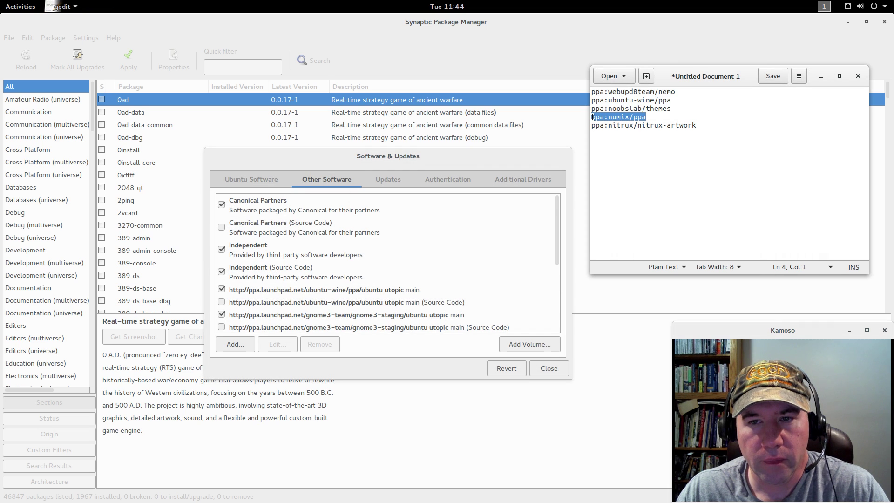
right_click(605, 120)
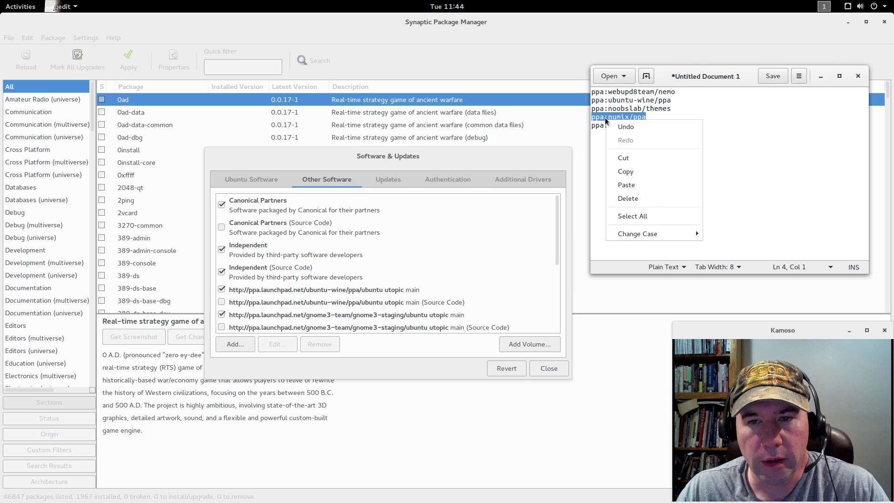
left_click(624, 172)
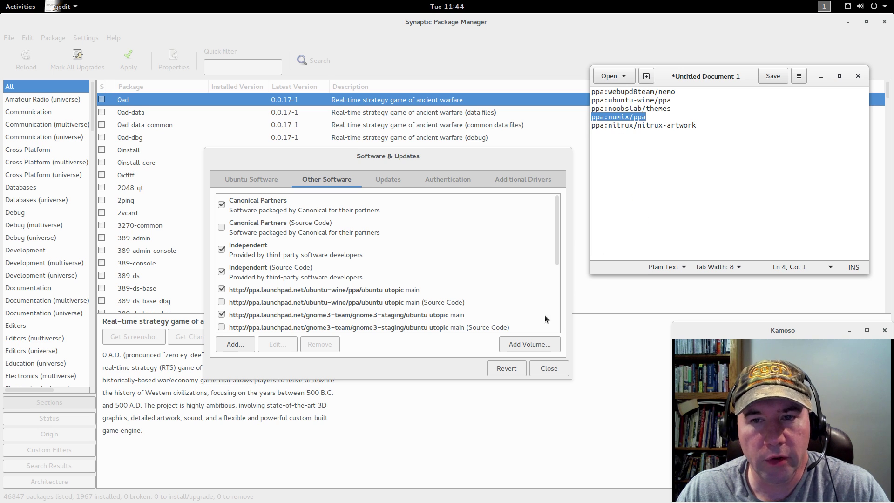
left_click(231, 342)
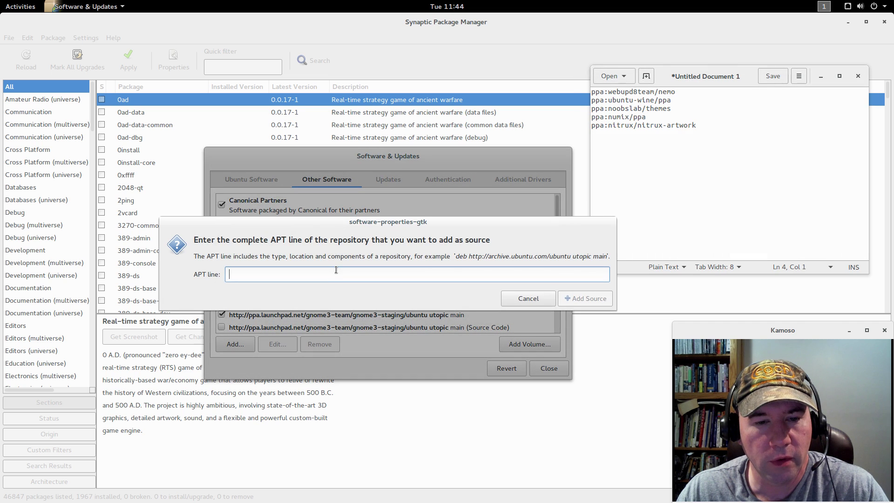
right_click(336, 270)
left_click(373, 303)
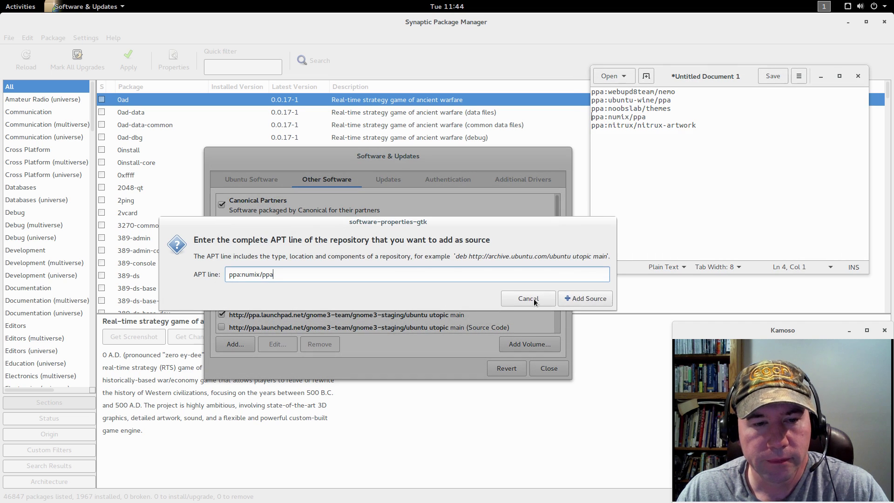
left_click(576, 300)
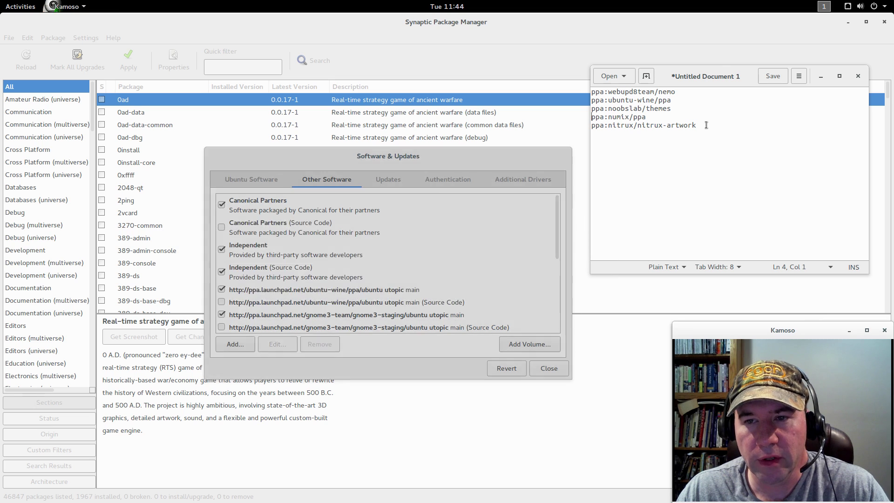
Copy the line ppa:nitrux/nitrux-artwork from the text document and add it as a new software source.
left_click_drag(706, 125, 586, 127)
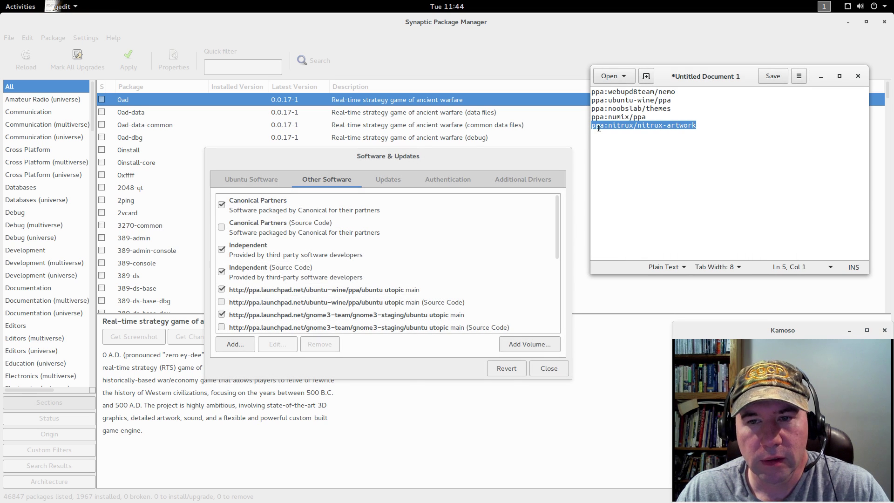
right_click(607, 124)
left_click(631, 178)
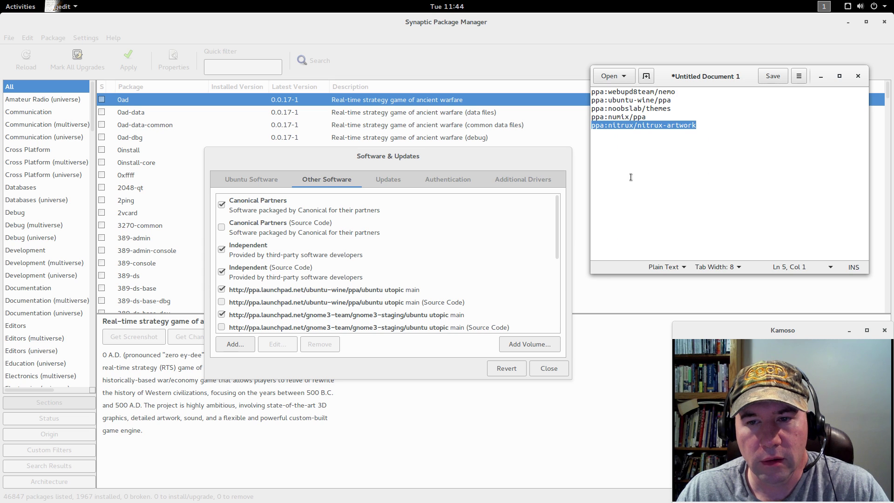
left_click(235, 344)
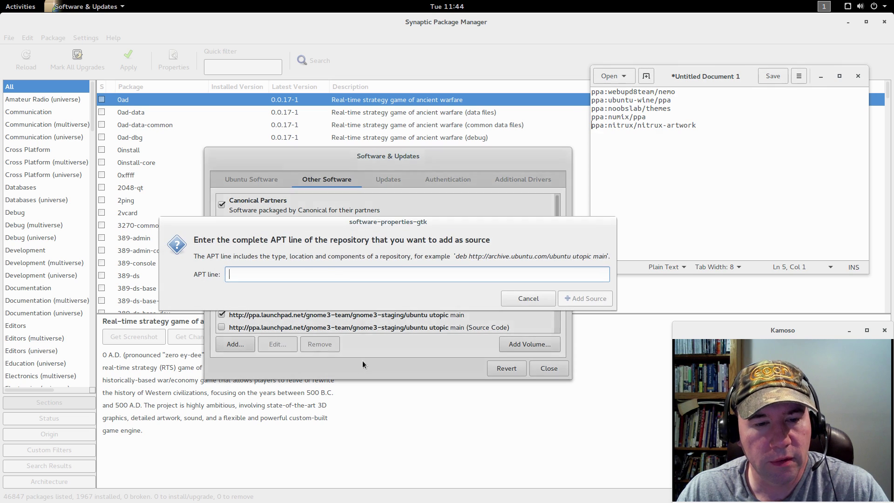
right_click(345, 272)
left_click(363, 307)
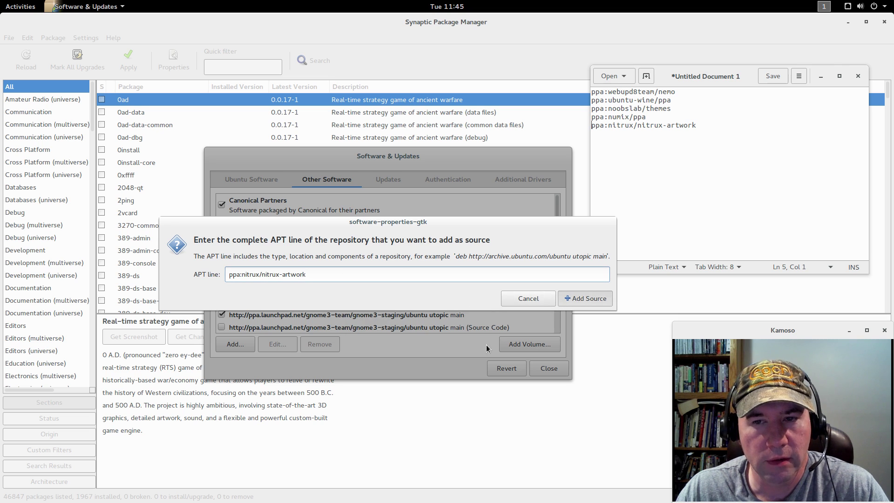
key("Return")
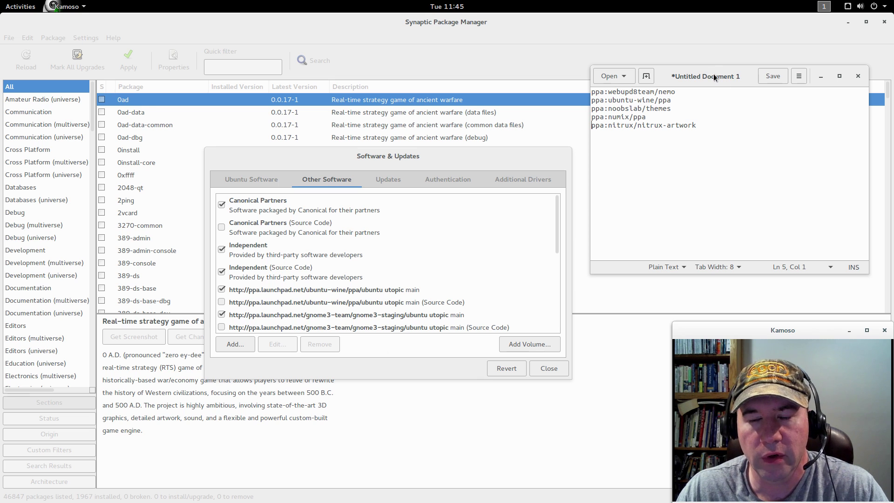
Move the text document off the screen, close the Software & Updates dialog and reload the package information.
left_click_drag(712, 76, 893, 103)
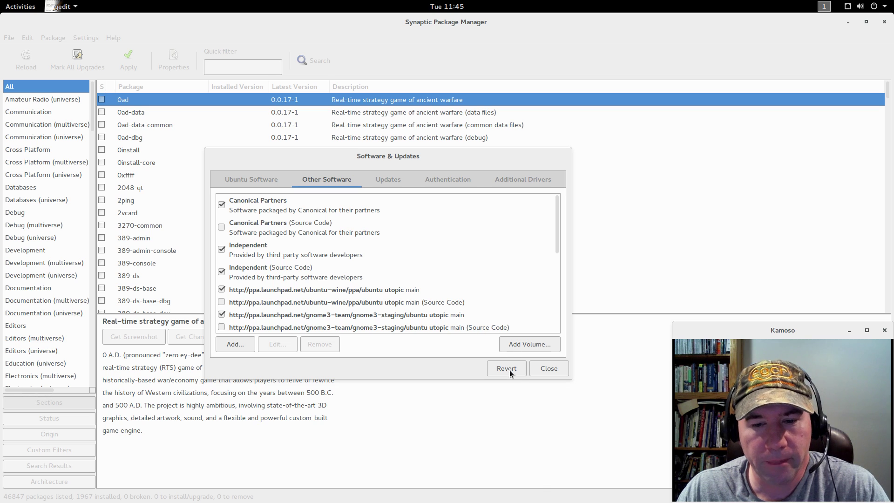
left_click(545, 370)
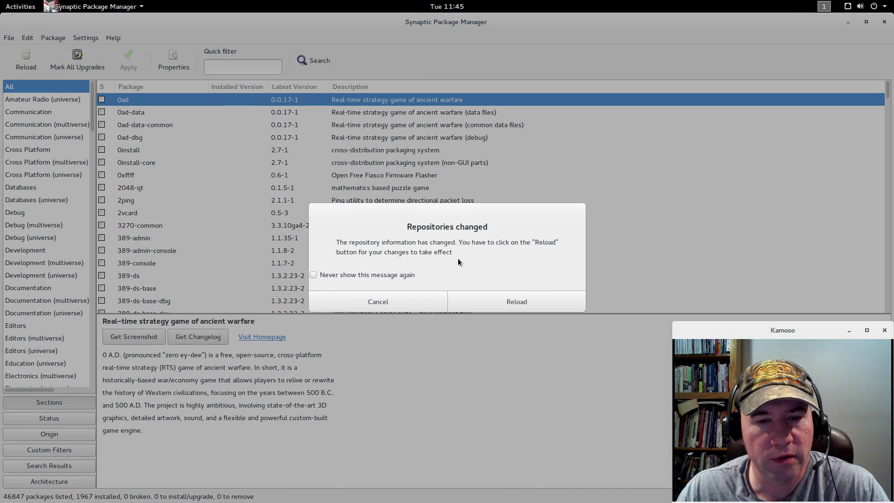
left_click(503, 301)
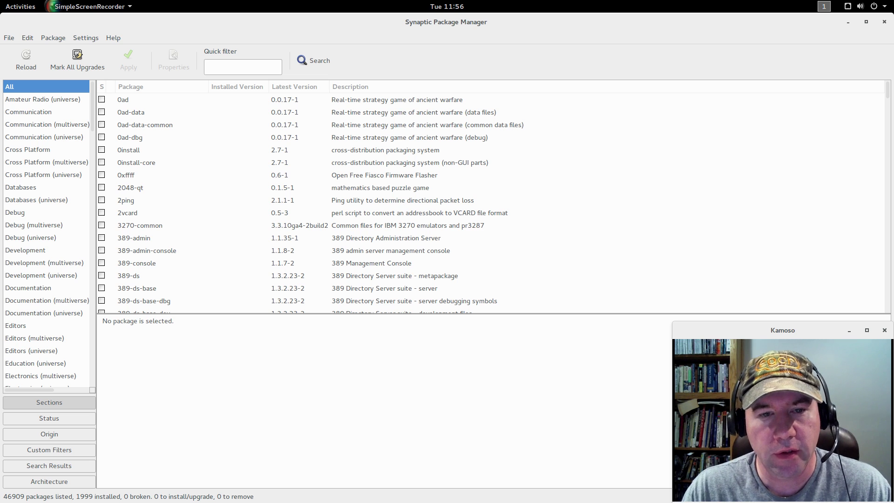
Filter the package list for gparted and mark the gparted package for installation, accepting its additional required changes.
left_click(238, 71)
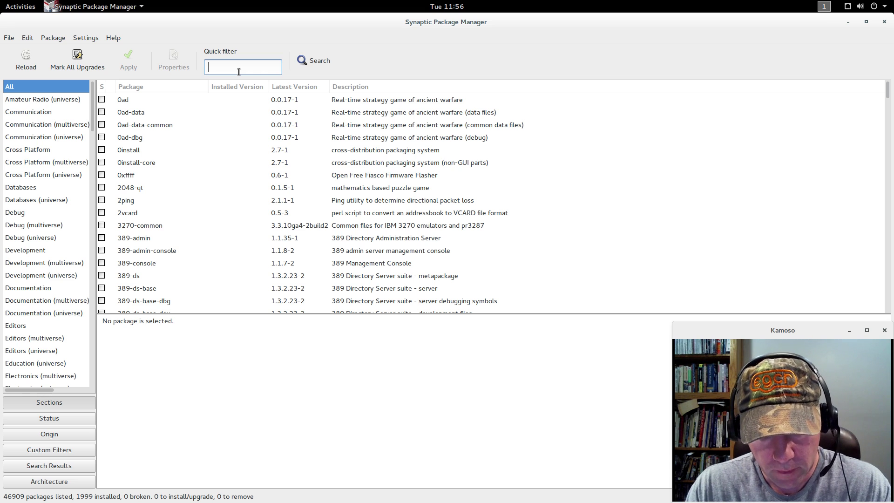
type("gparted")
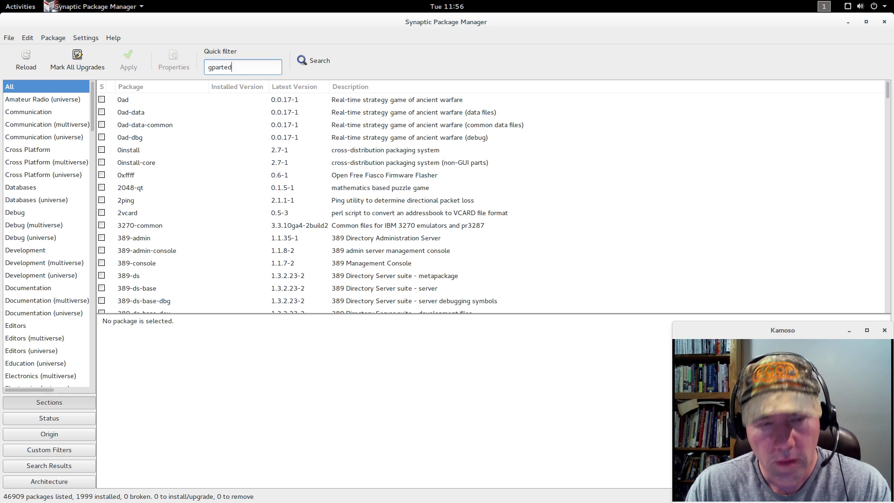
left_click(136, 102)
right_click(136, 101)
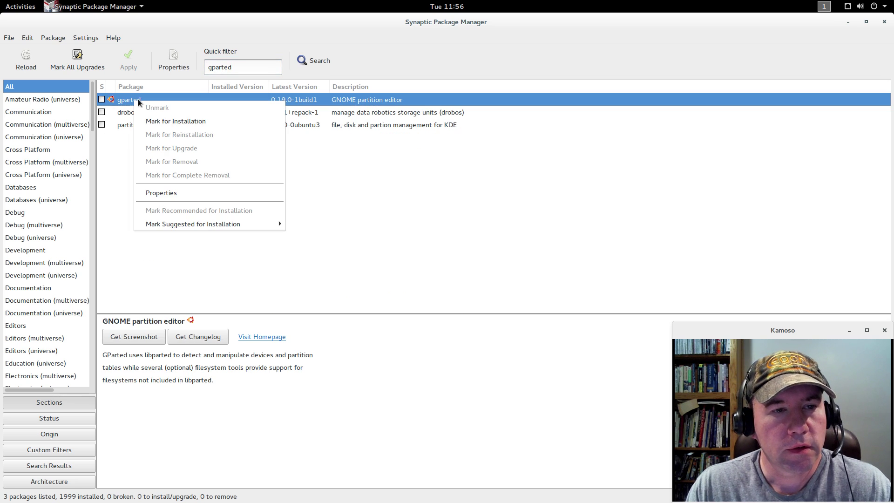
left_click(172, 121)
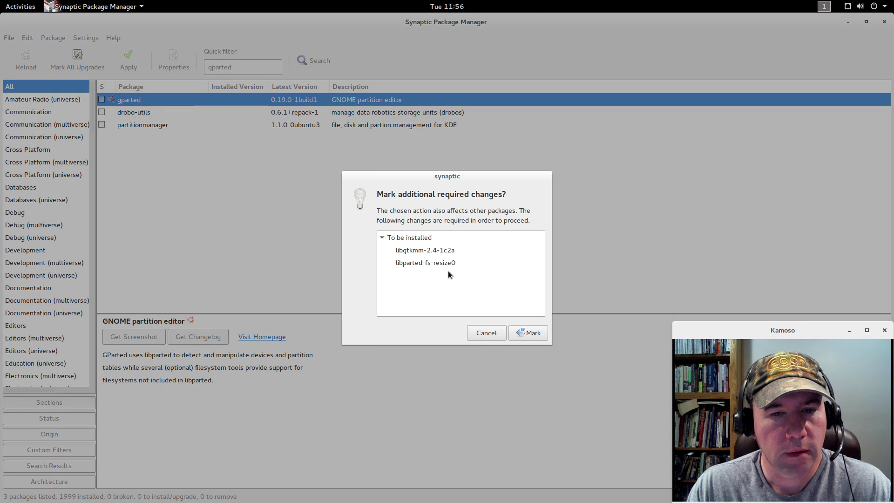
left_click(529, 333)
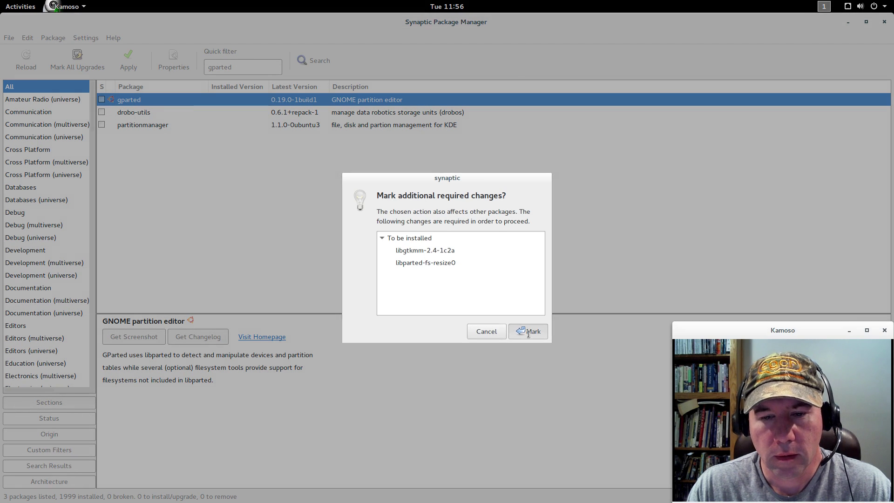
Filter the package list for wine and mark the wine meta-package for installation, accepting its additional required changes.
left_click(251, 71)
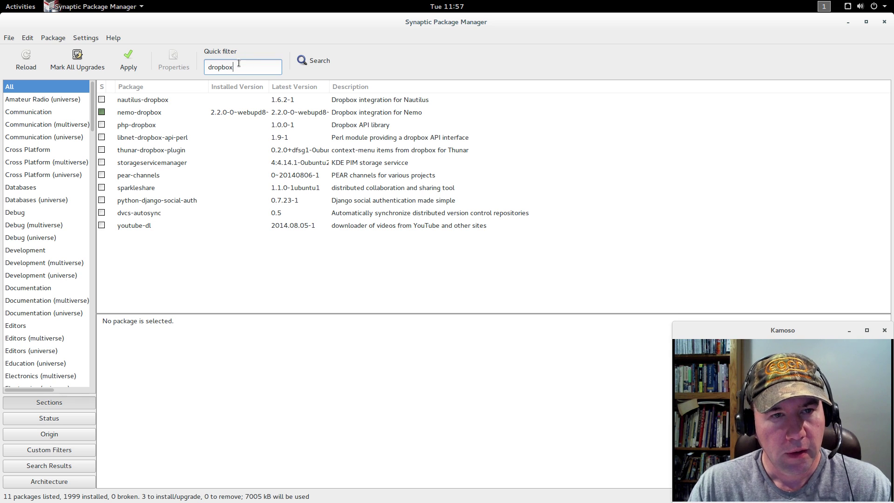
left_click_drag(234, 67, 200, 63)
key("BackSpace")
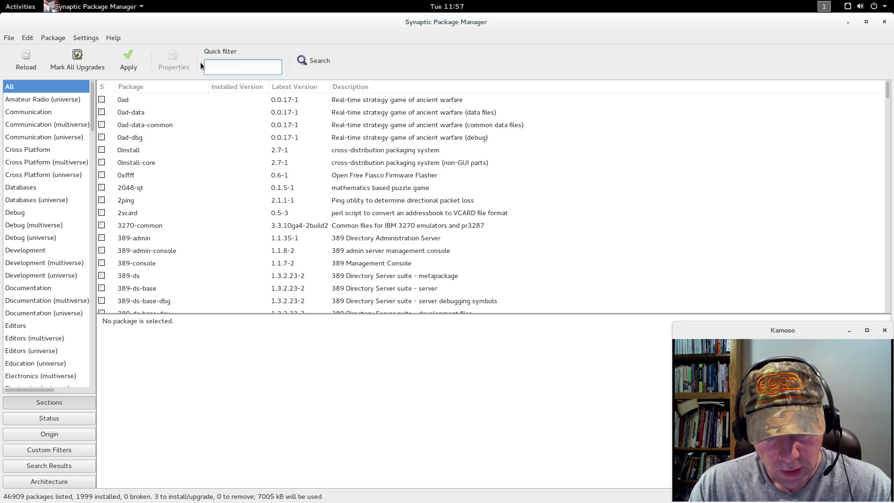
type("wine")
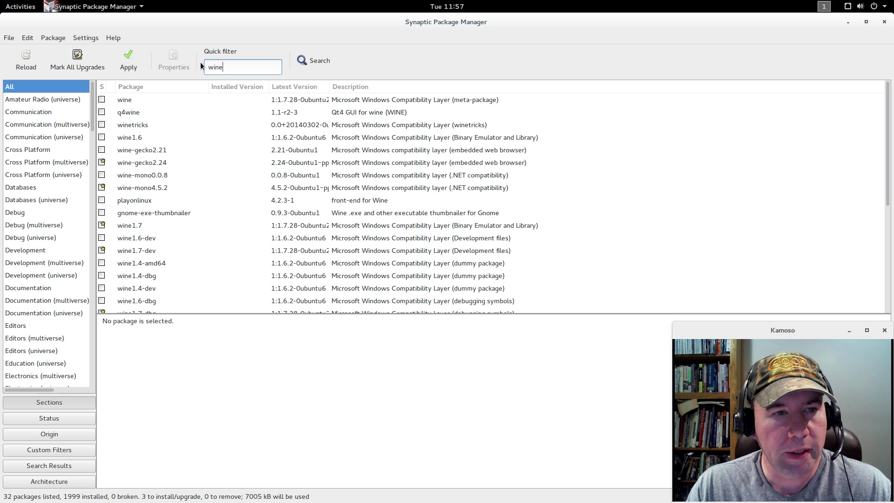
left_click(296, 100)
right_click(294, 100)
left_click(313, 121)
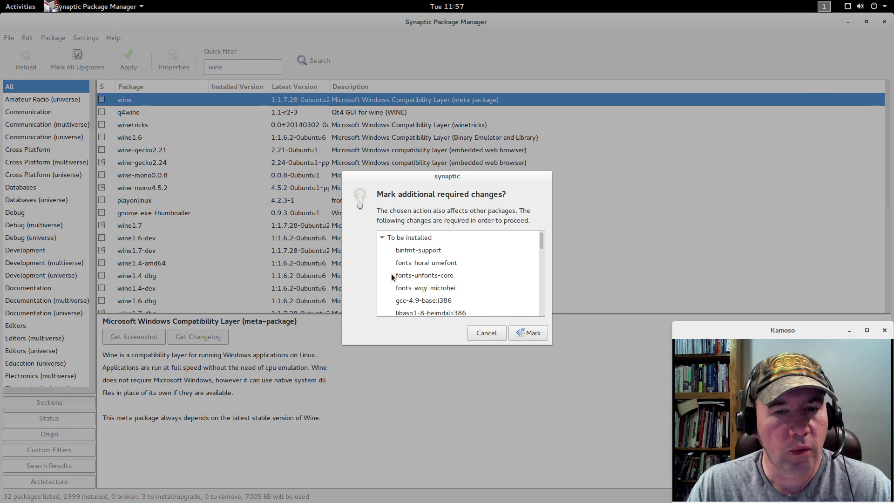
left_click(523, 332)
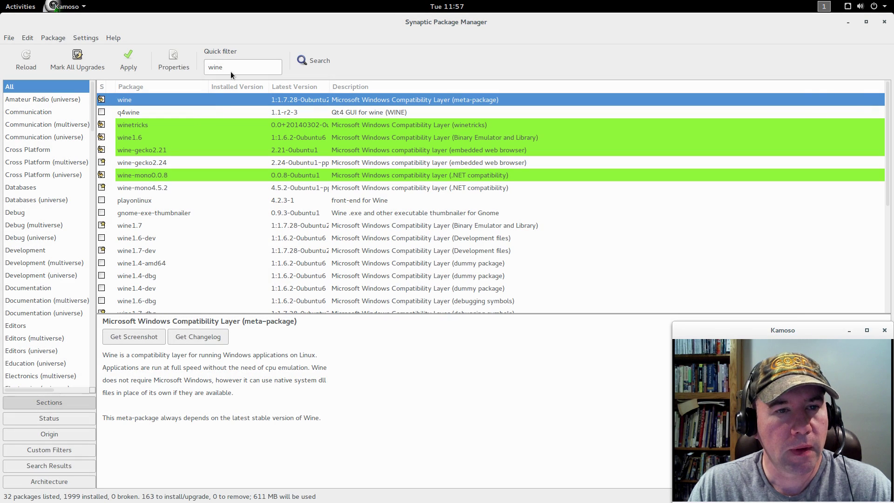
Filter the package list for playonlin and mark playonlinux for installation, accepting its additional required changes.
left_click(230, 72)
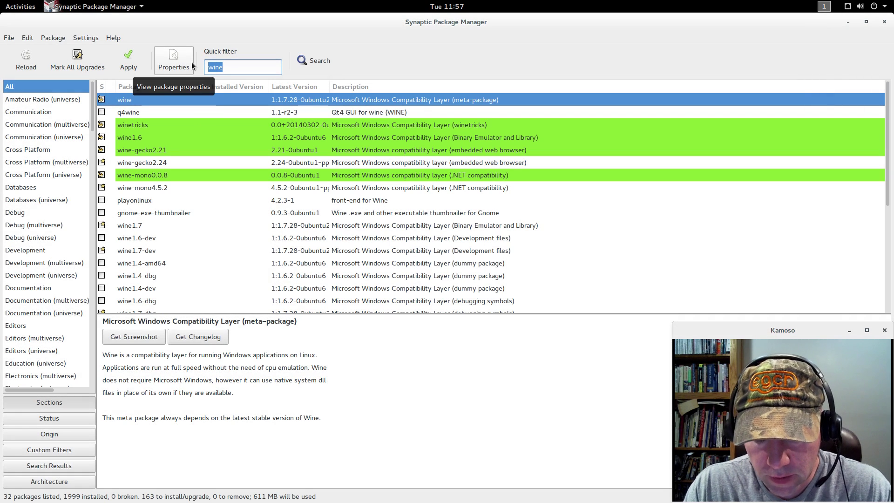
type("playon")
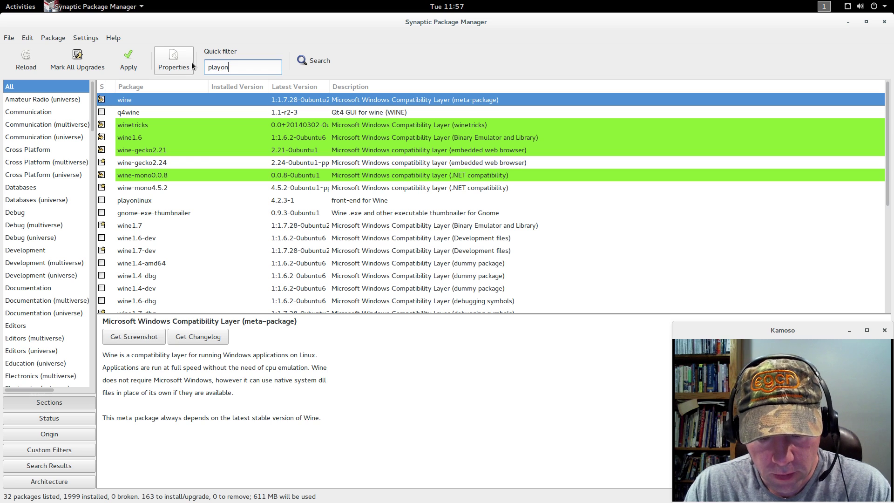
type("lin")
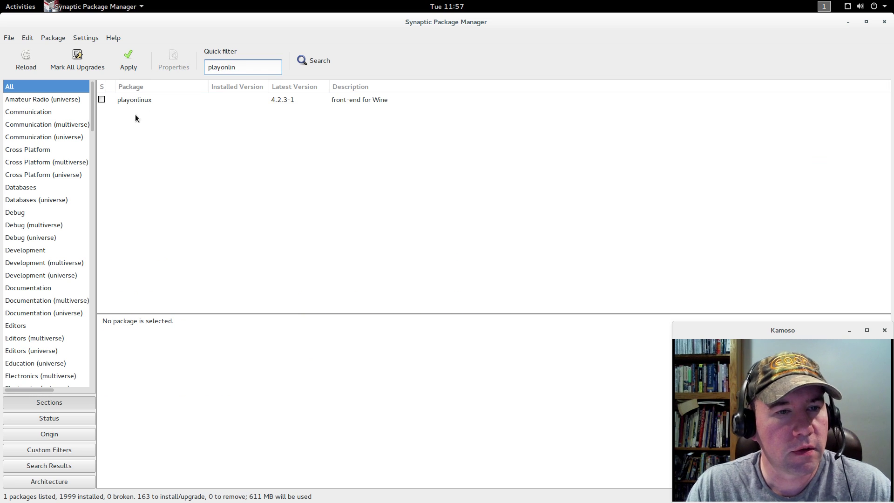
left_click(134, 101)
right_click(134, 101)
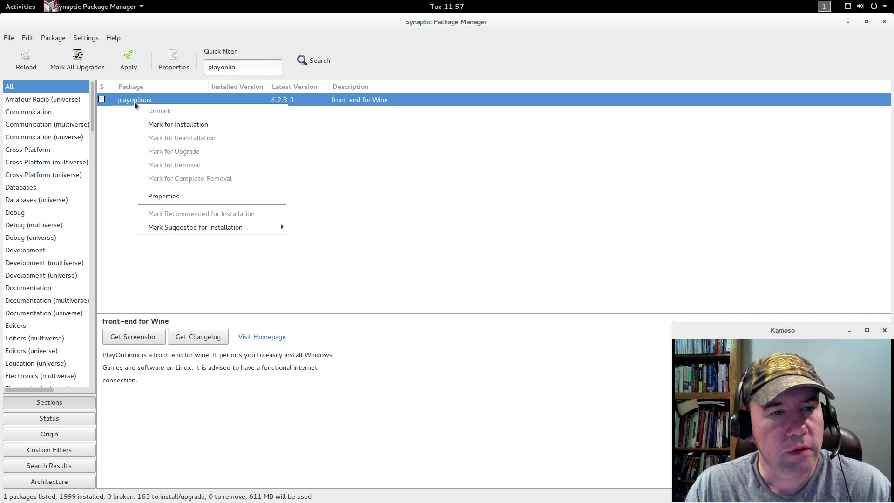
left_click(180, 127)
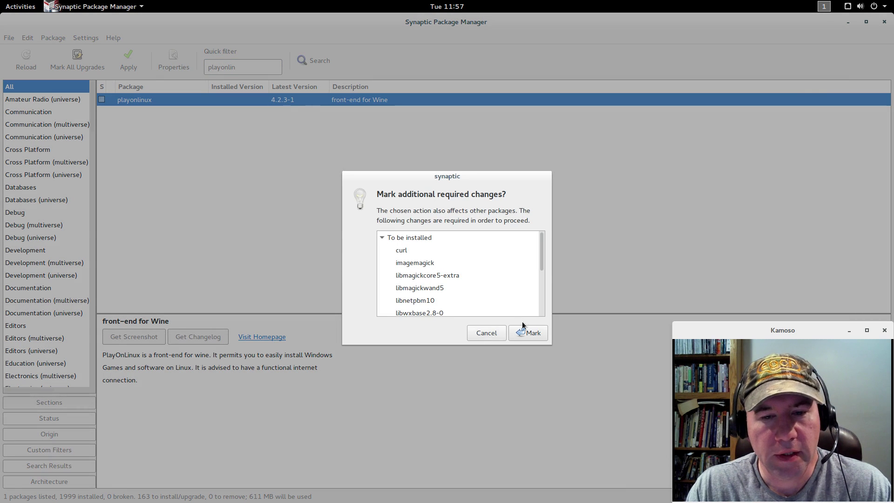
left_click(525, 333)
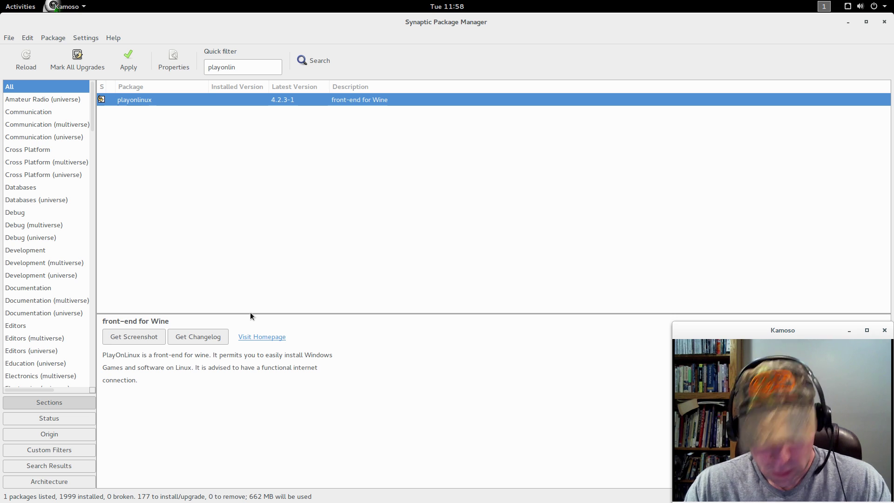
Filter the package list for gdeb and mark gdebi for installation together with its required gdebi-core package.
left_click(243, 68)
type("g")
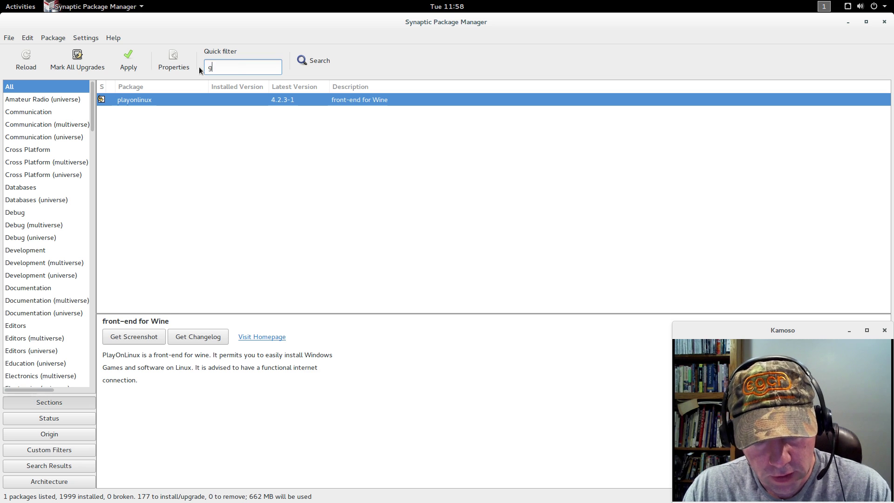
type("deb")
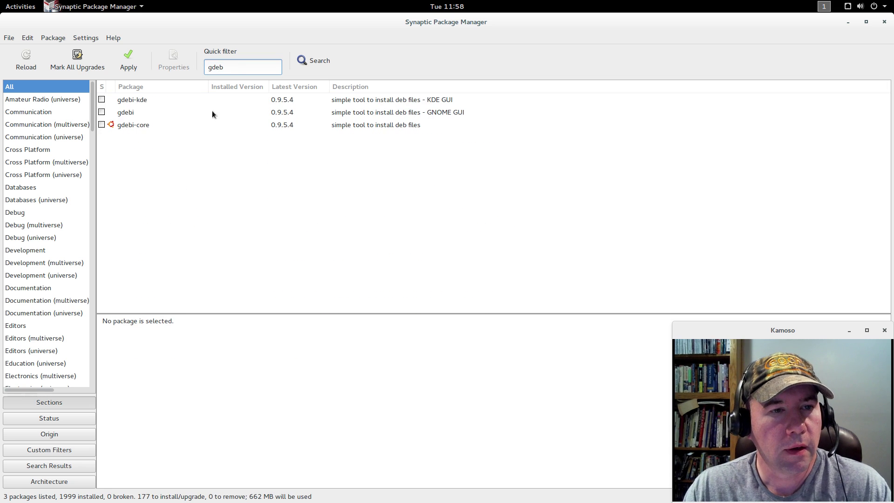
left_click(124, 113)
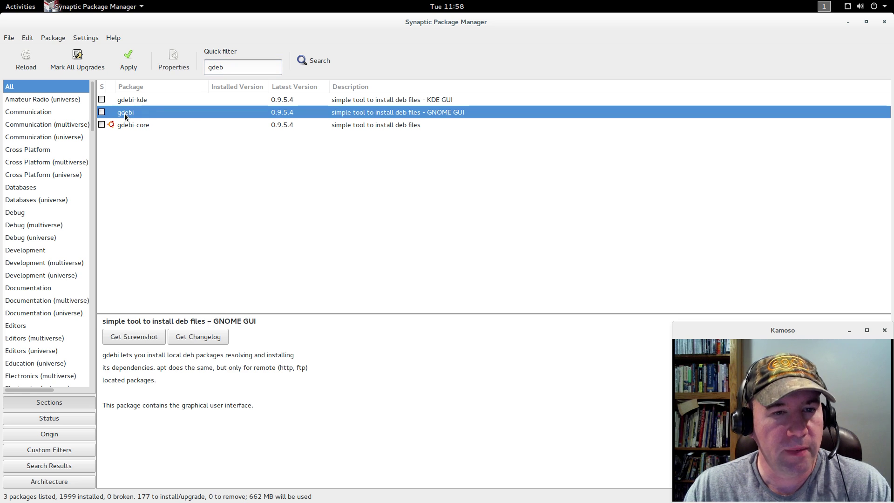
right_click(238, 113)
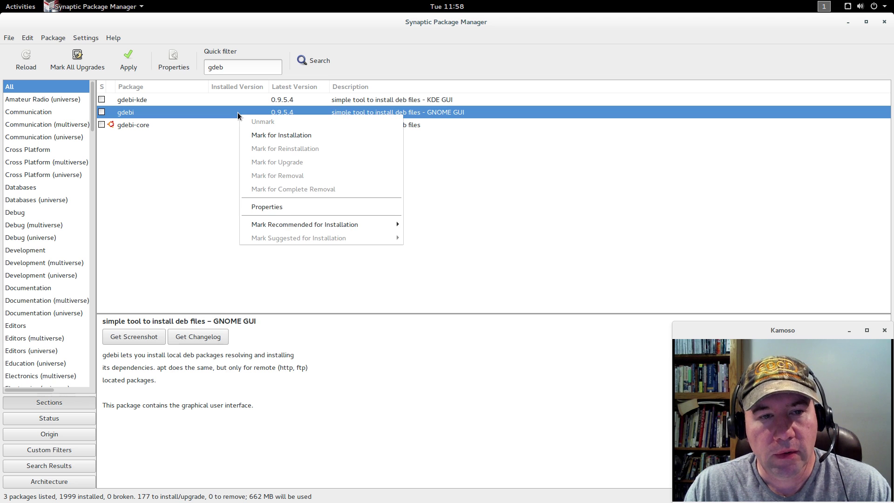
left_click(252, 135)
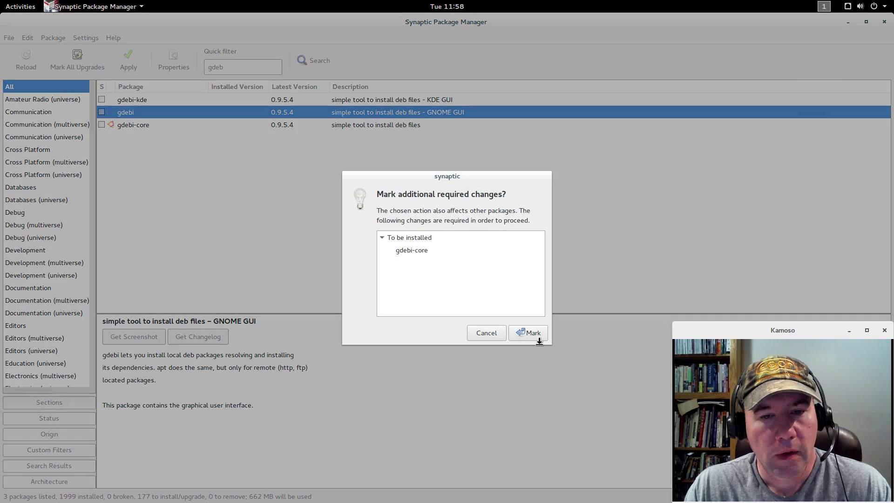
left_click(540, 337)
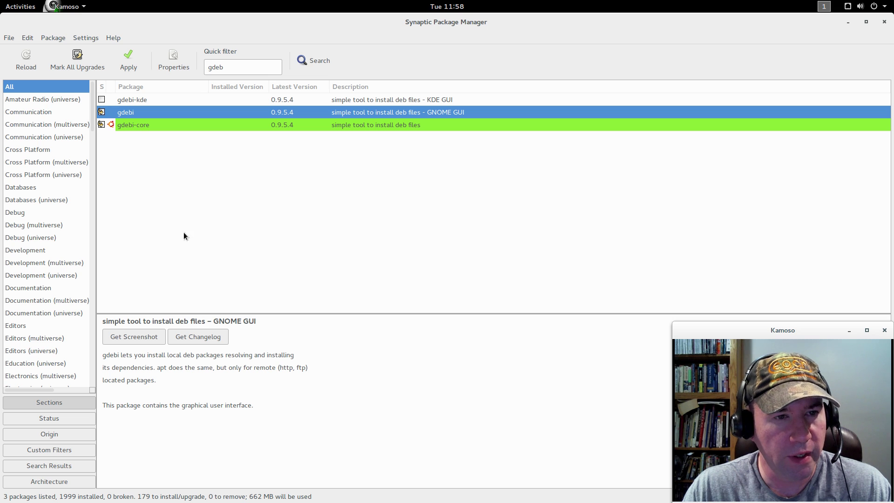
Clear the quick filter and group the packages by origin in a widened category list.
left_click(202, 64)
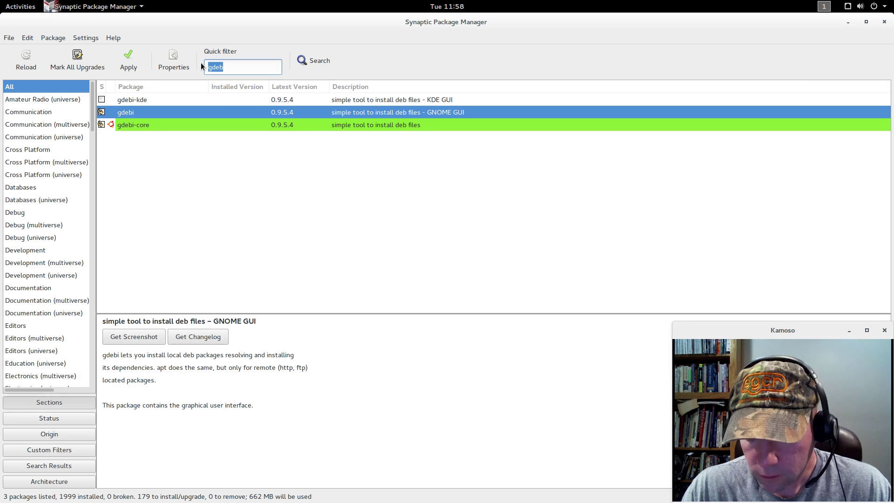
key("BackSpace")
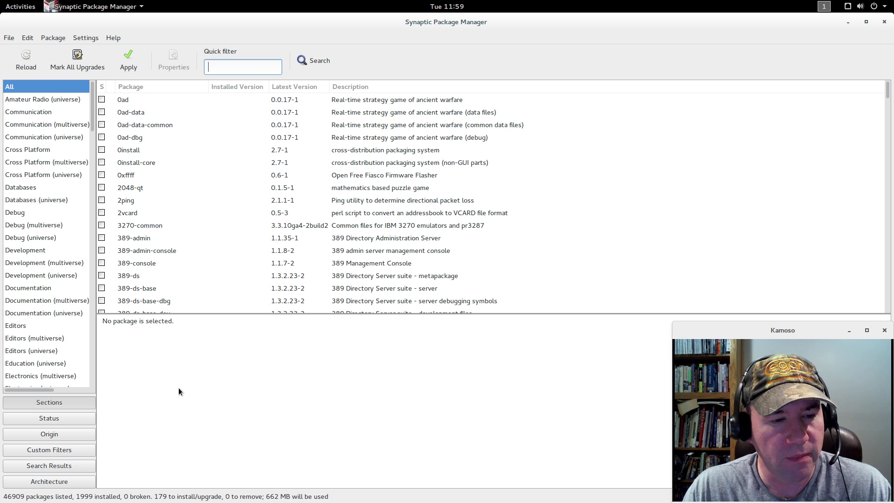
left_click_drag(98, 362, 146, 362)
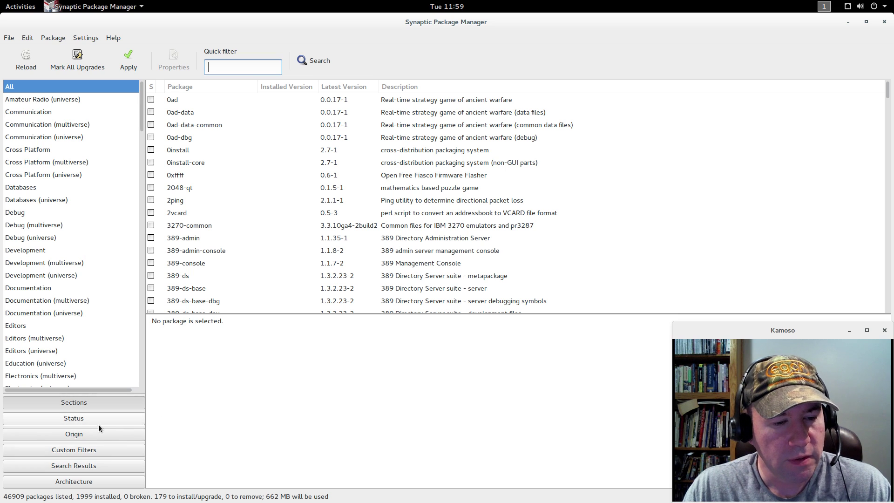
left_click(86, 433)
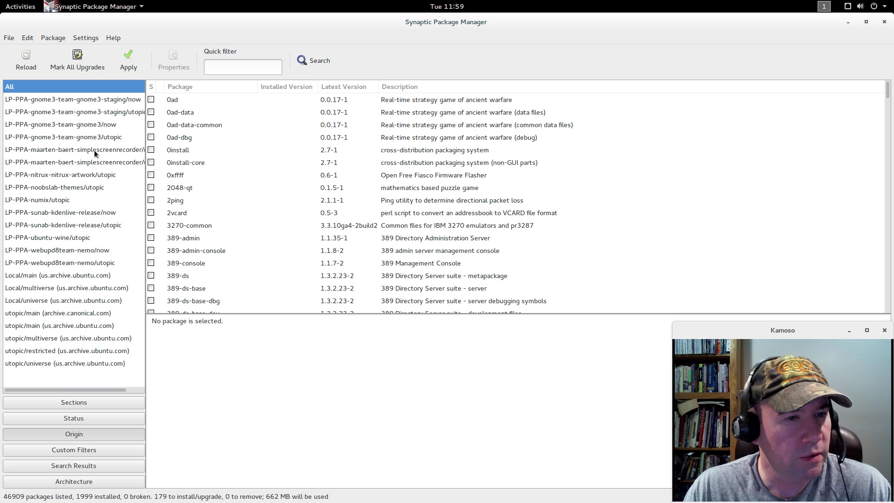
Mark compass-icon-theme and nitrux-icon-theme from the LP-PPA-nitrux-nitrux-artwork/utopic origin for installation.
left_click(97, 174)
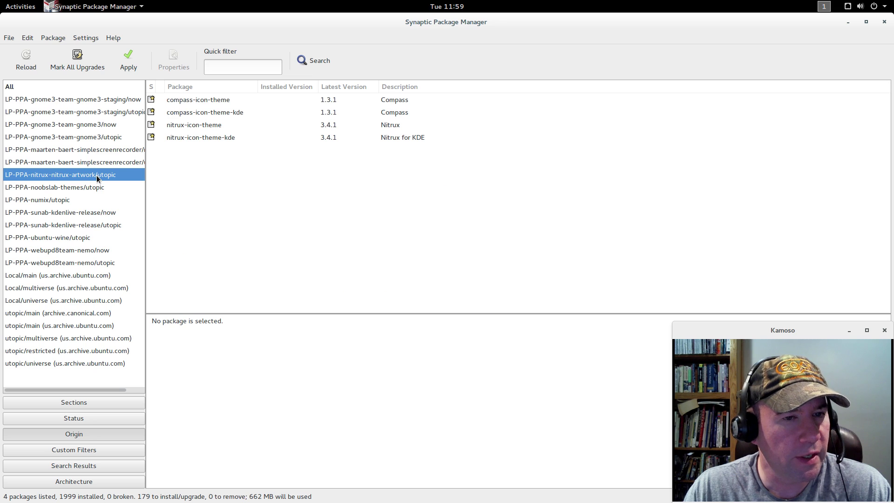
left_click(203, 100)
right_click(204, 100)
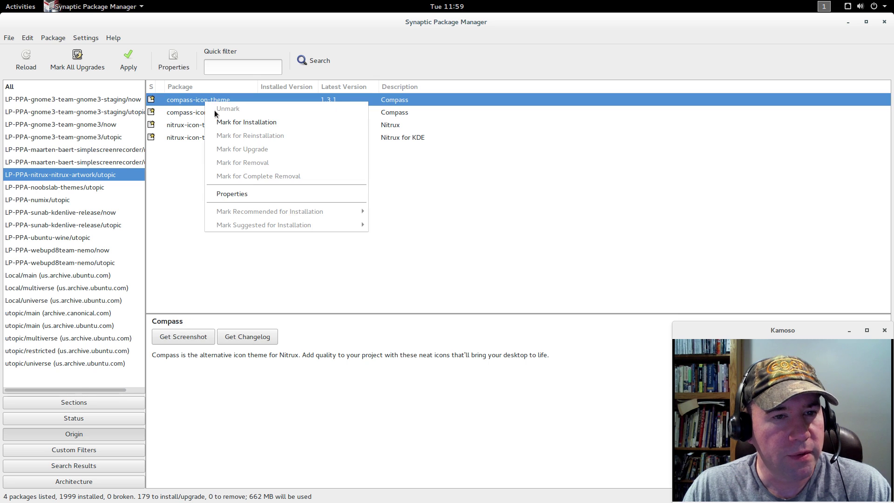
left_click(221, 122)
left_click(191, 126)
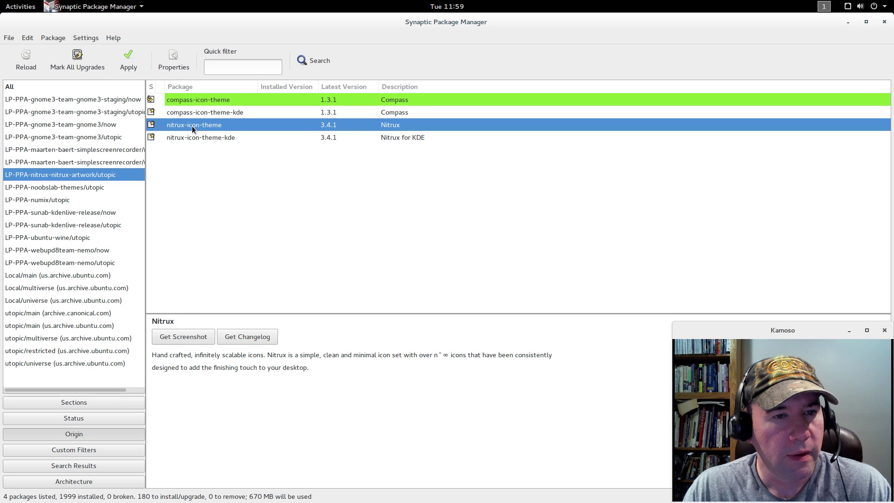
right_click(192, 126)
left_click(212, 148)
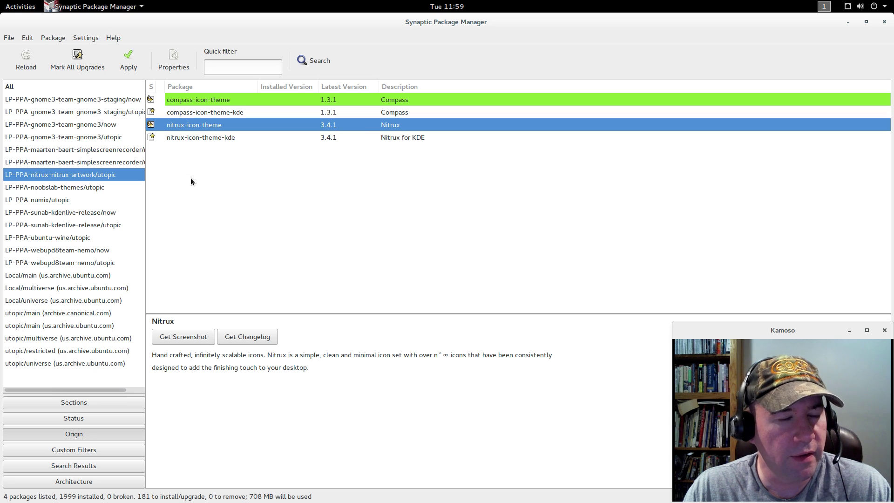
Look through the themes offered by the LP-PPA-noobslab-themes/utopic origin, with the Latest Version column widened to show full version names.
left_click(90, 187)
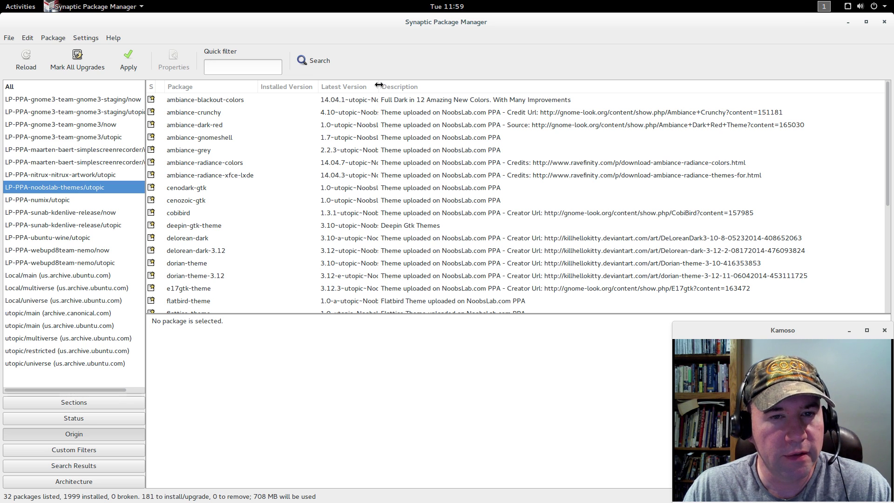
left_click_drag(379, 87, 427, 85)
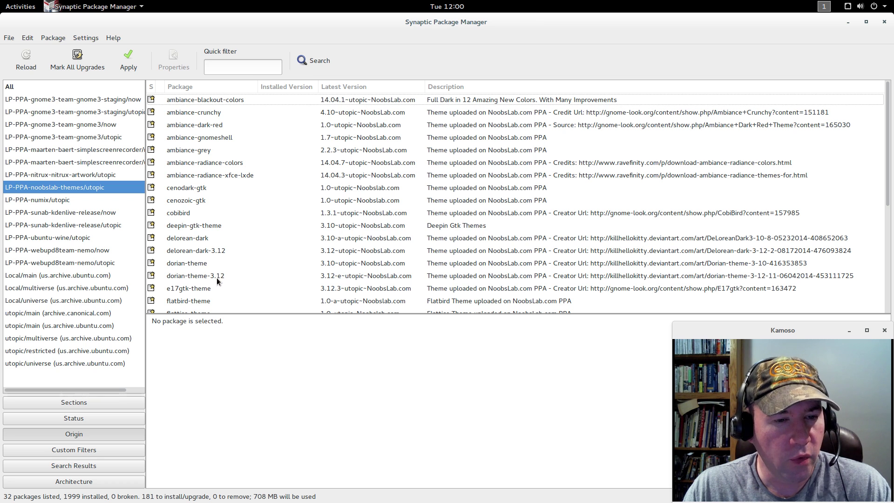
scroll(255, 278, "down", 5)
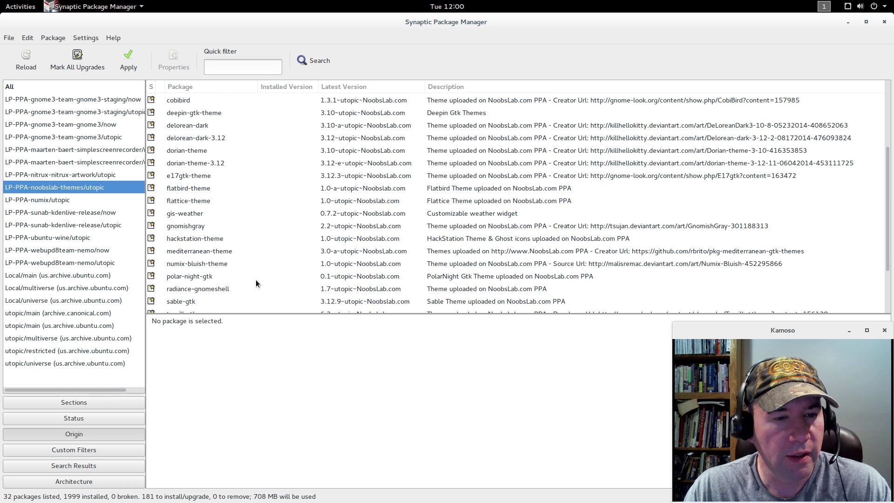
scroll(255, 280, "down", 3)
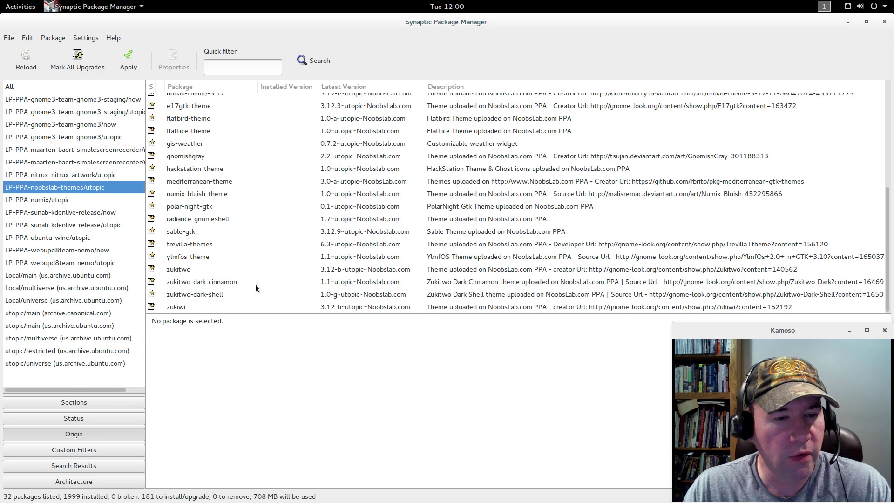
scroll(255, 284, "up", 8)
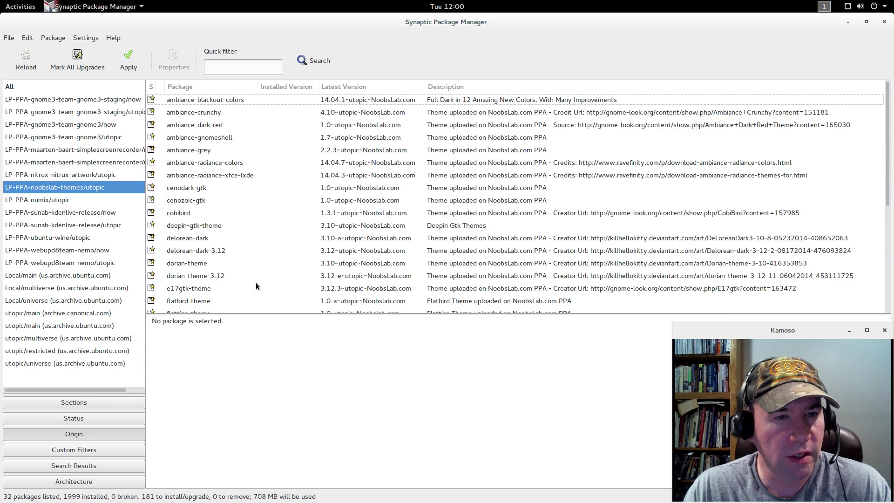
Filter the noobslab-themes packages for gnomish and mark gnomishgray for installation together with its required gtk2-engines-murrine package.
scroll(271, 275, "down", 8)
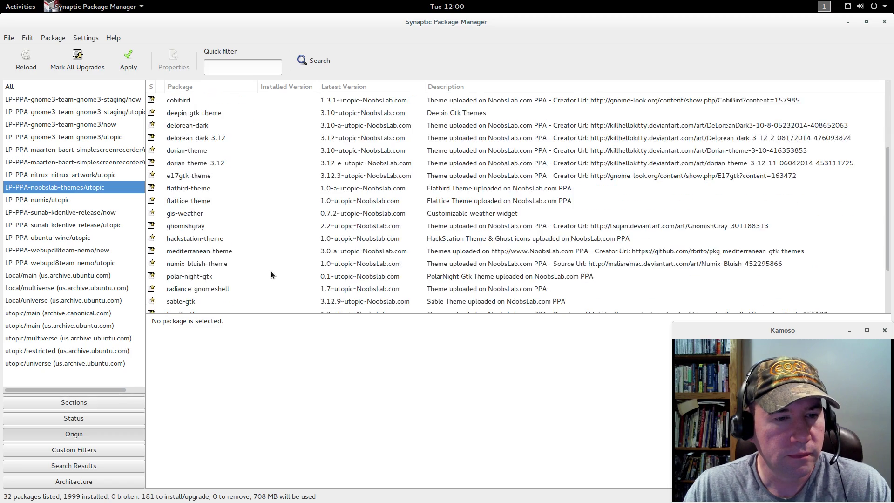
scroll(269, 274, "up", 8)
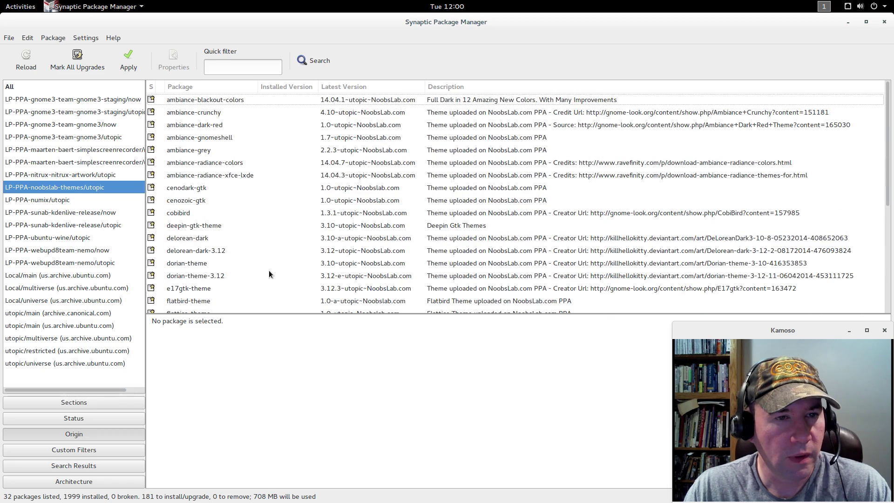
left_click(235, 67)
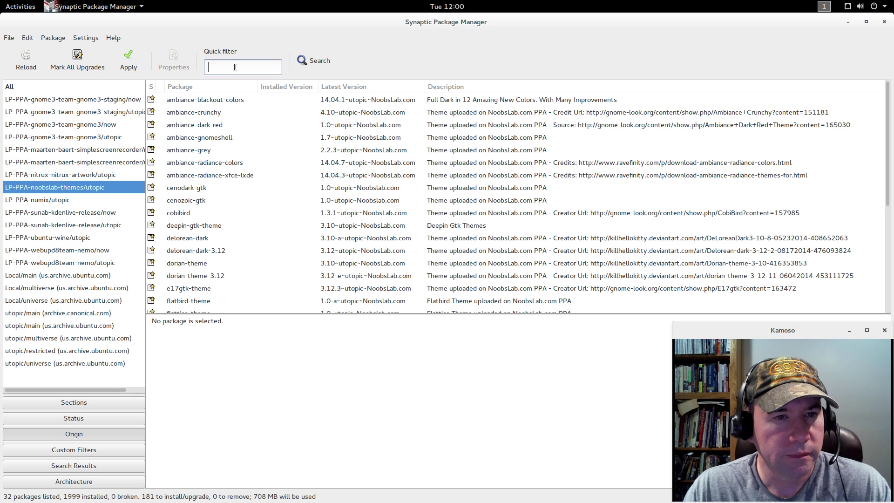
type("g")
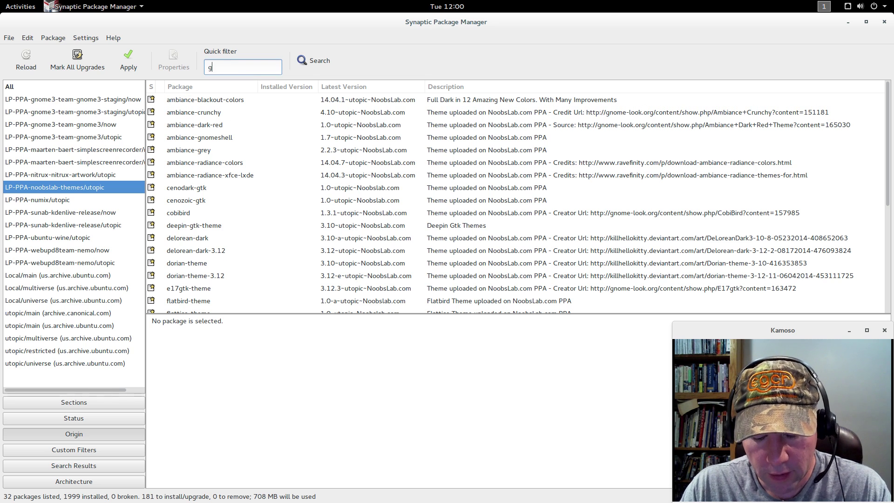
type("nomish")
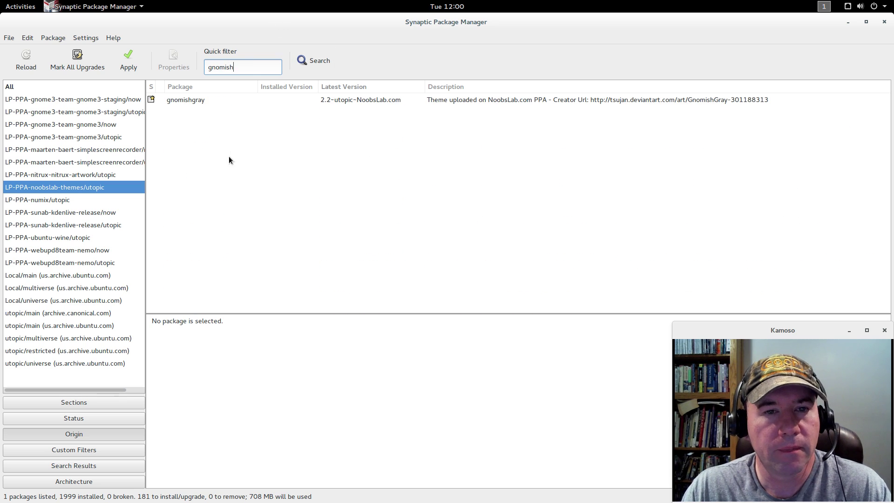
left_click(201, 101)
right_click(201, 101)
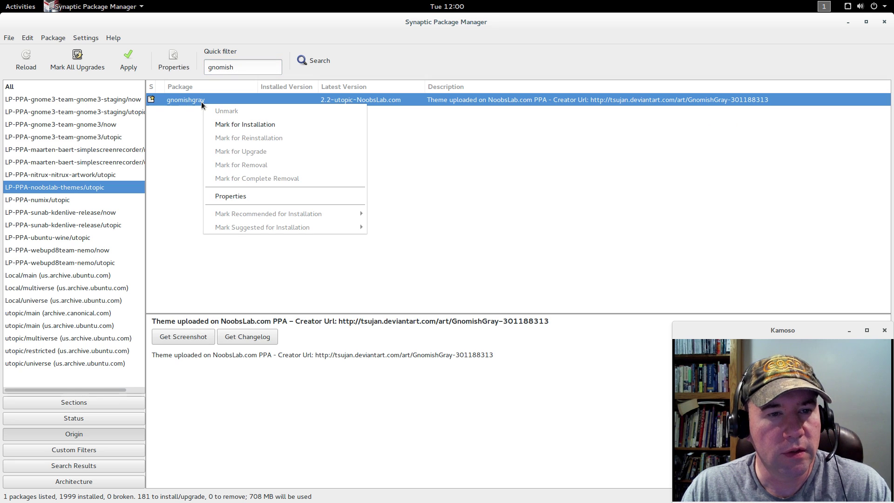
left_click(228, 125)
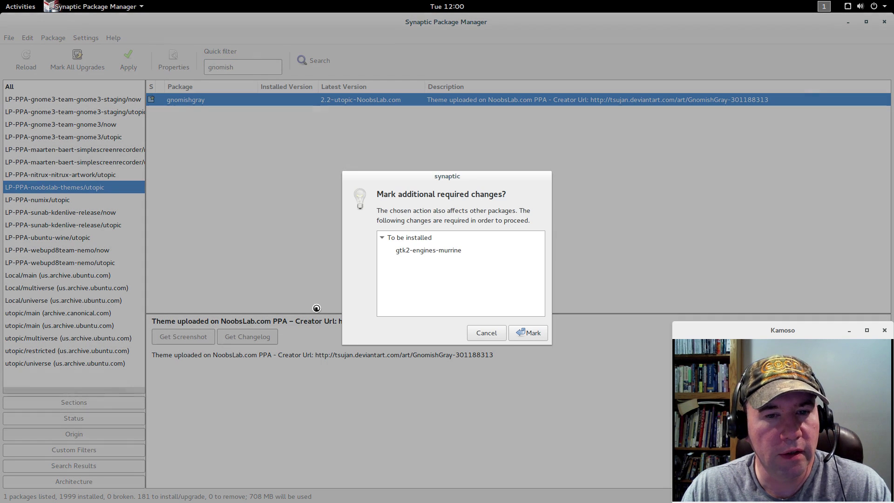
left_click(528, 332)
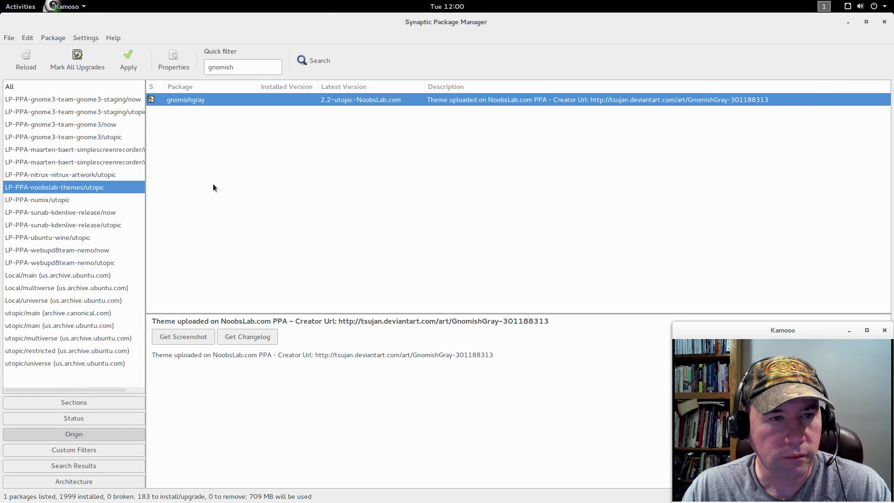
right_click(181, 103)
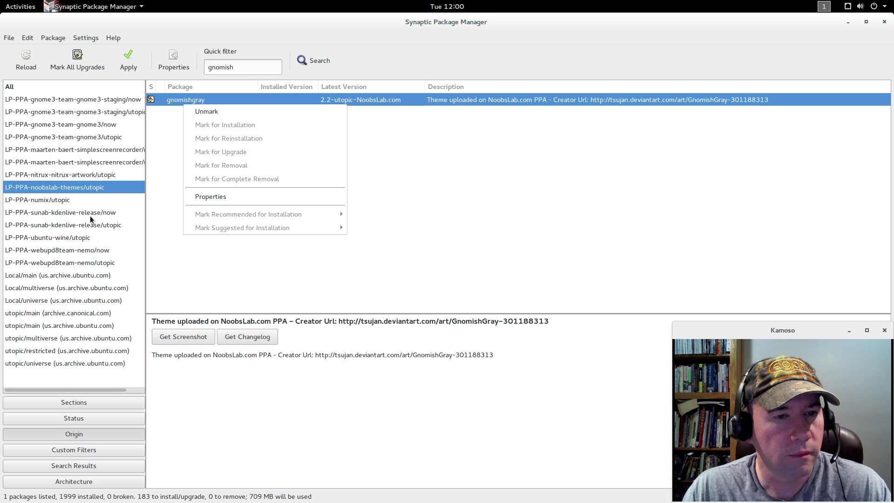
Show the LP-PPA-numix/utopic origin, and apply all marked changes to start downloading and installing the packages.
left_click(60, 198)
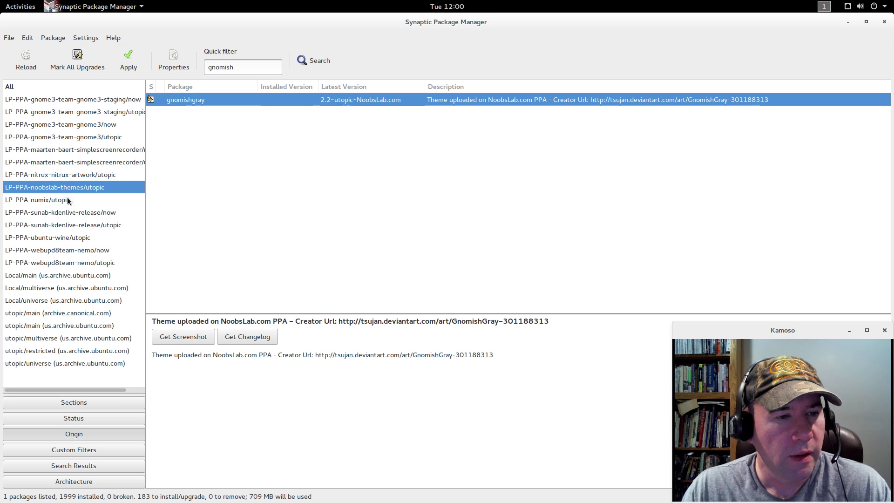
left_click(63, 201)
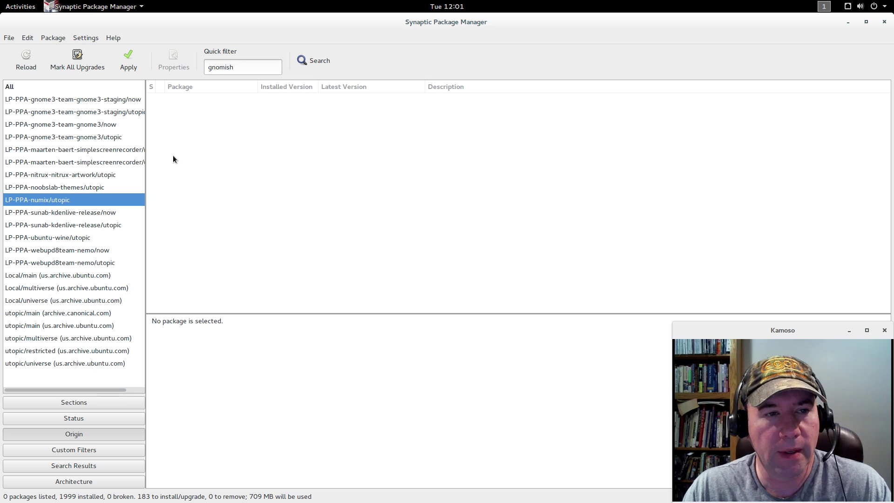
left_click(129, 69)
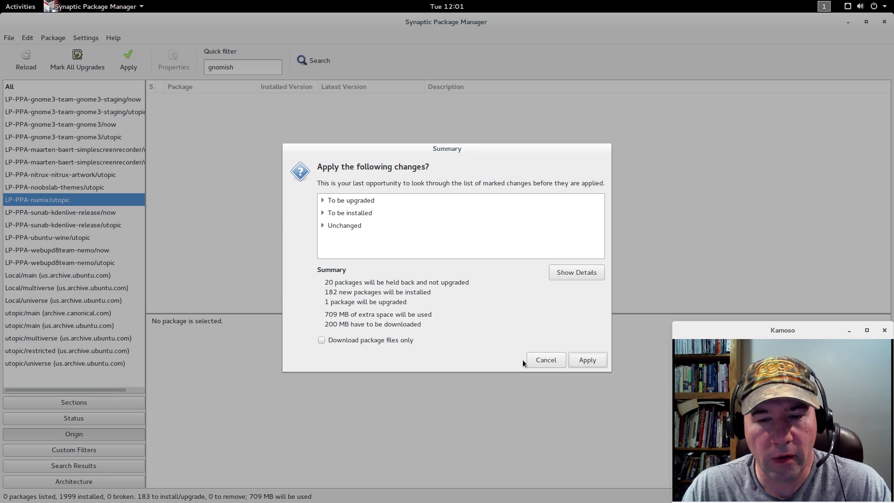
left_click(579, 360)
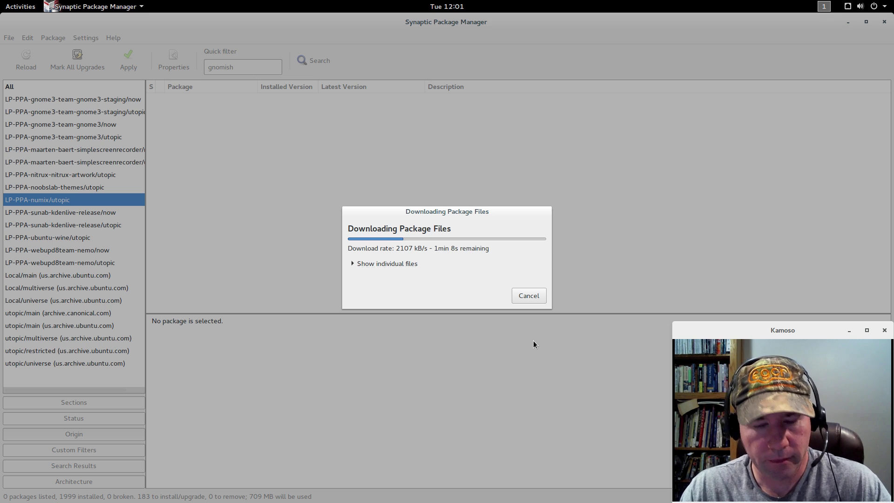
Switch to the Firefox window on the second workspace and maximize it.
key("super")
left_click(806, 153)
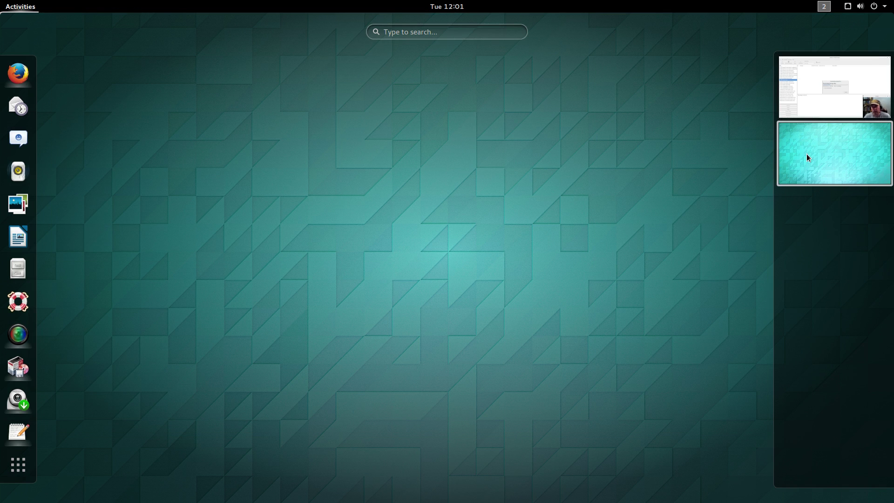
left_click(551, 180)
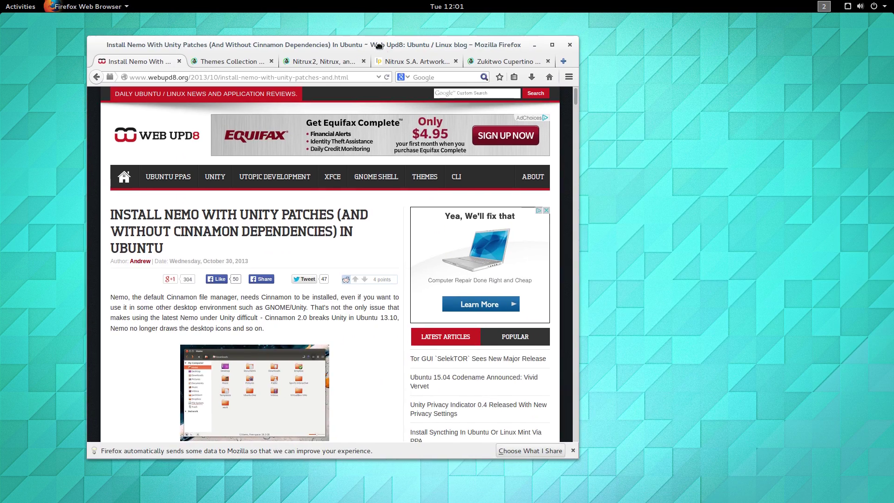
double_click(397, 45)
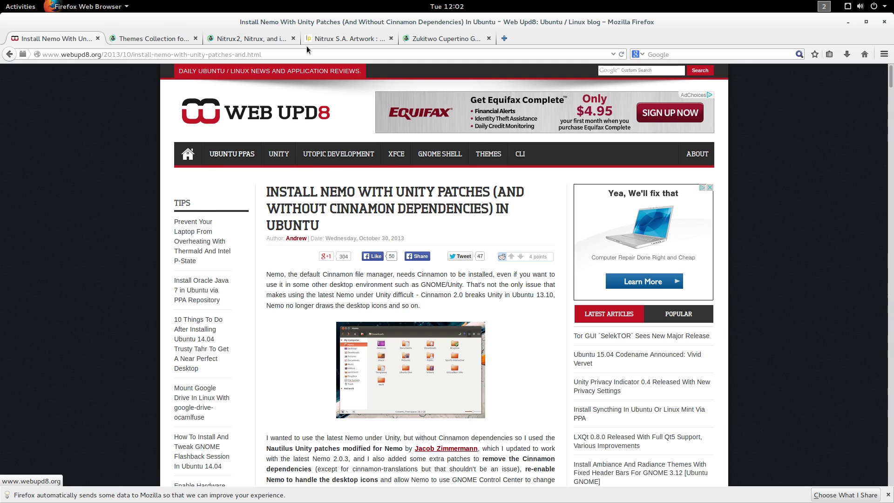
Search the web for chrome and open the Linux download page on Google's Chrome site.
left_click(669, 54)
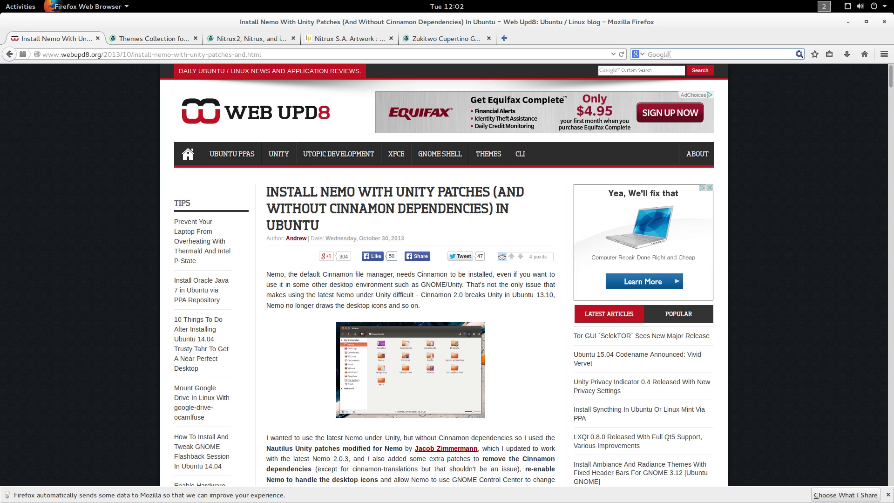
type("chrome")
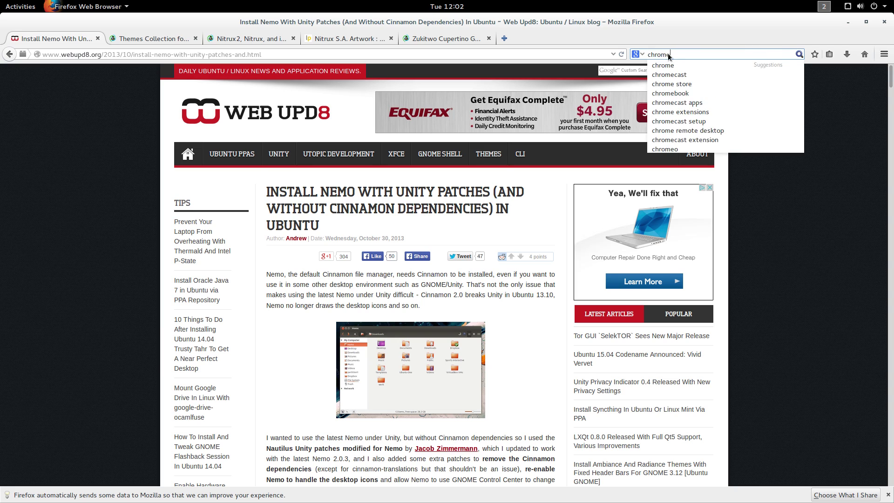
left_click(661, 65)
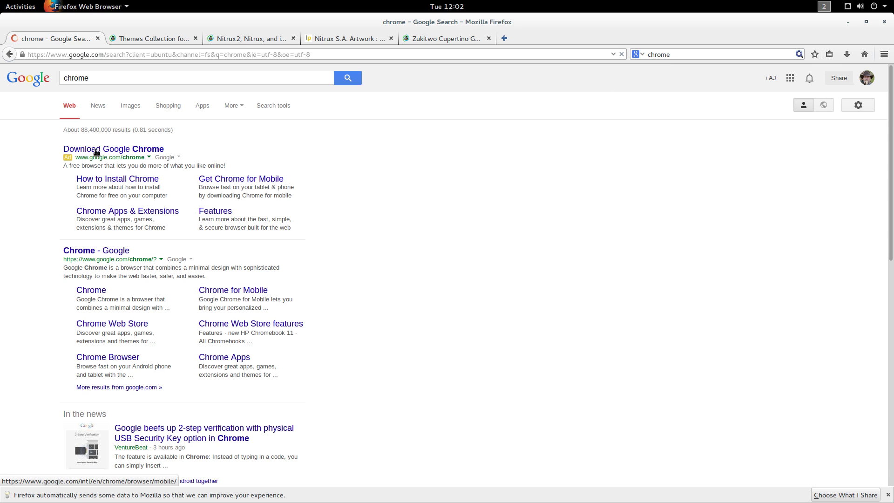
left_click(95, 251)
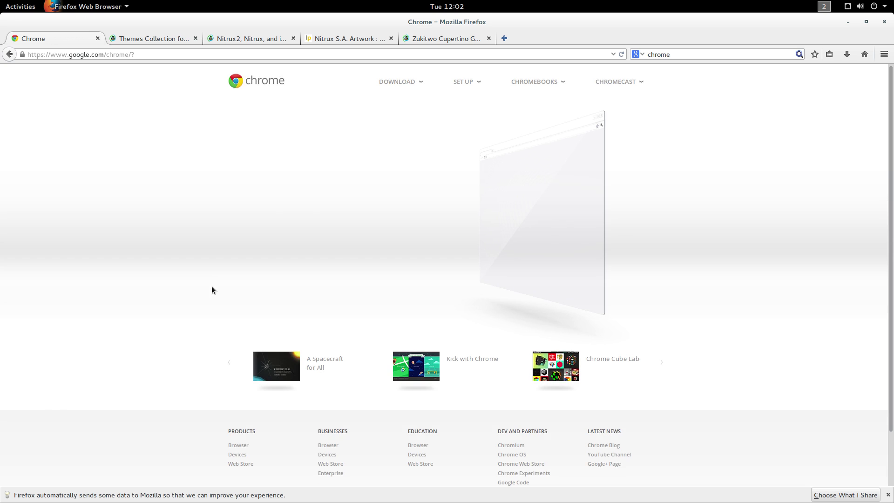
mouse_move(393, 80)
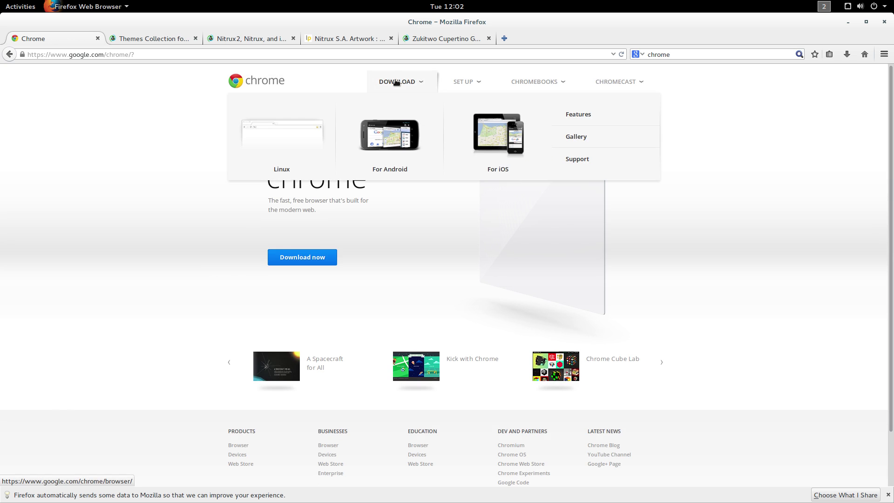
left_click(289, 149)
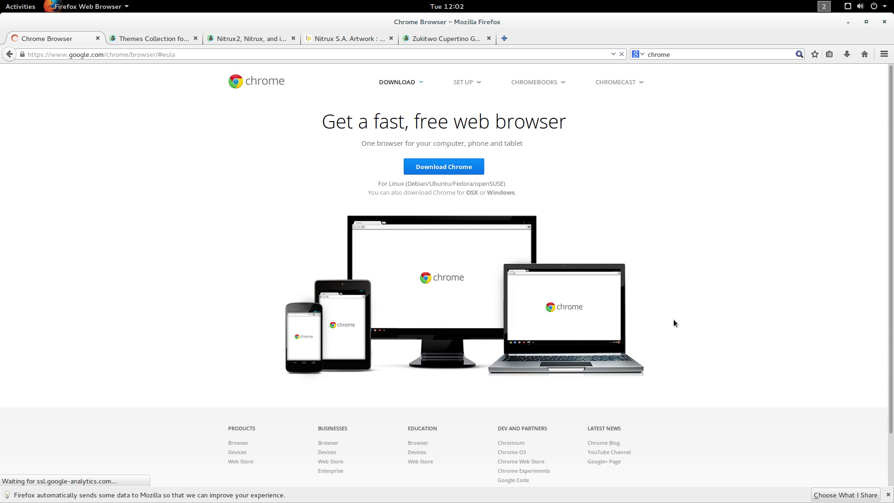
Download Chrome as the 64 bit .deb package for Debian/Ubuntu, accepting the terms and saving google-chrome-stable_current_amd64.deb to disk.
left_click(452, 171)
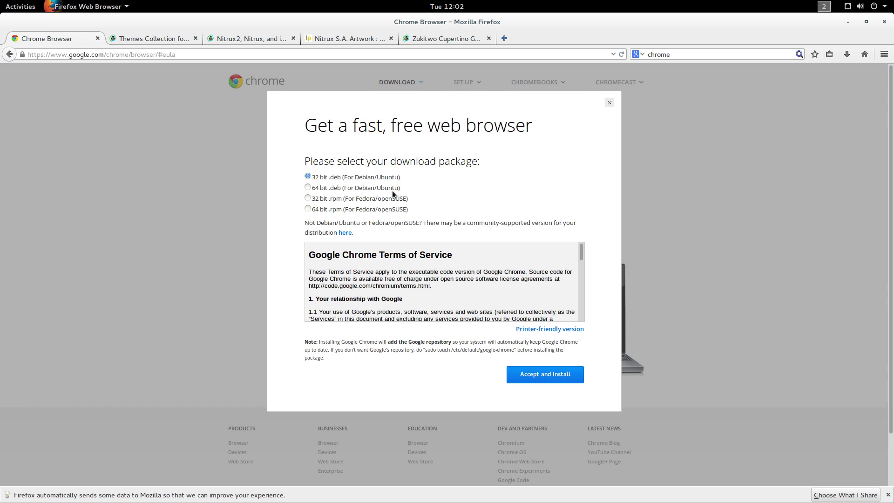
left_click(308, 187)
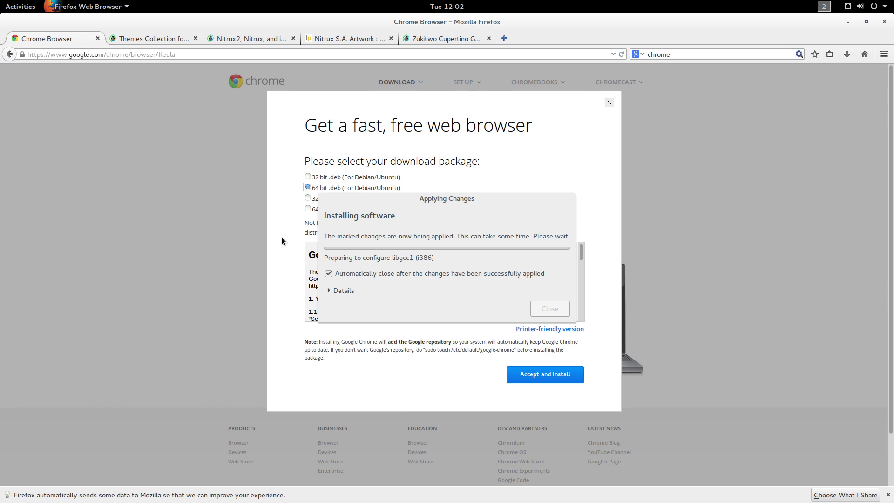
left_click(548, 378)
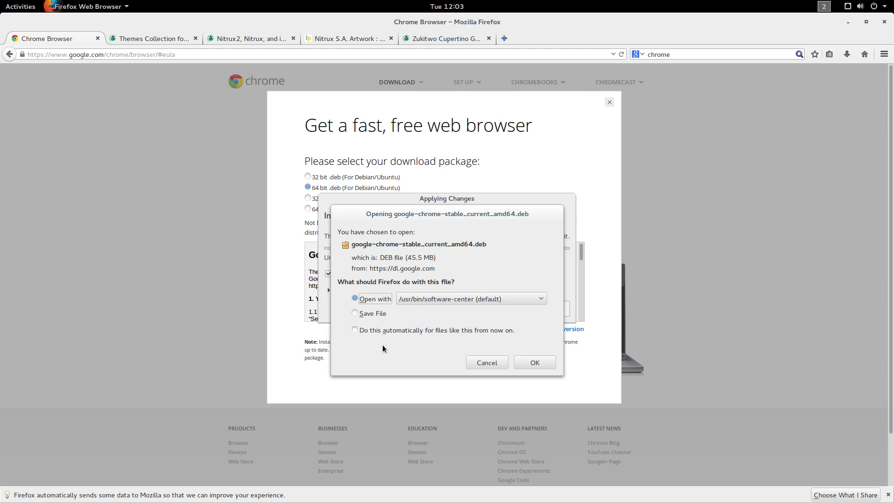
left_click(355, 312)
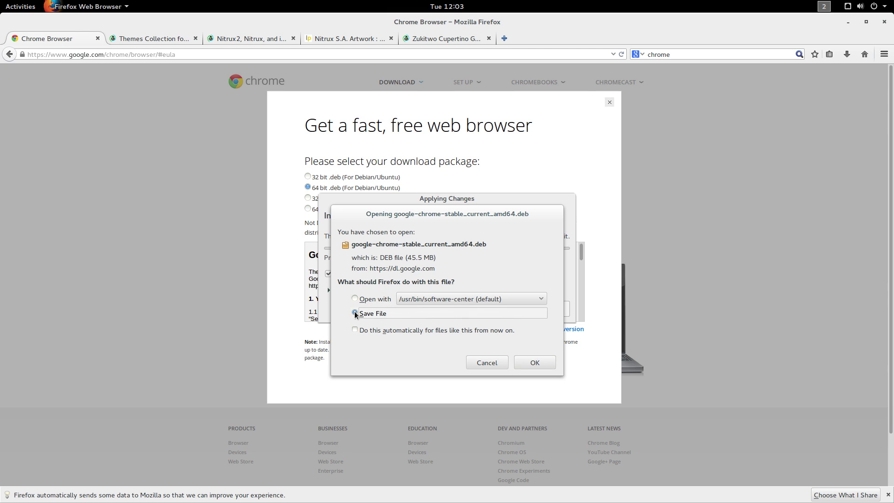
left_click(524, 361)
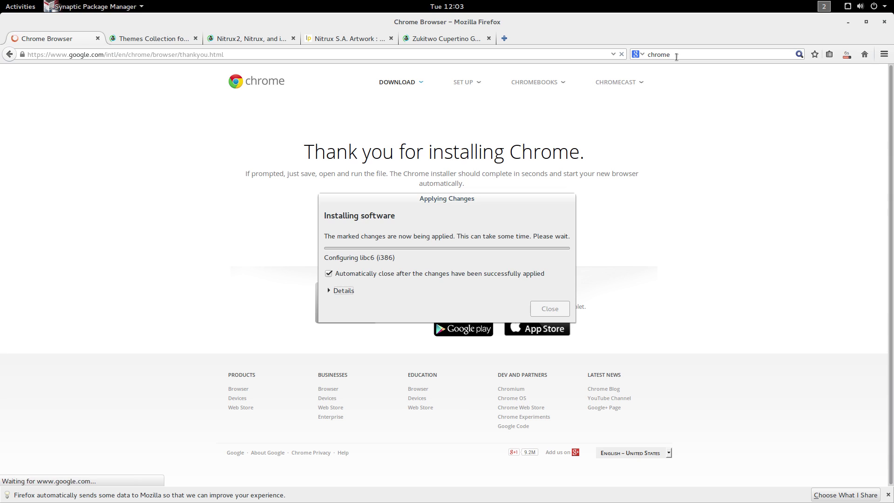
Search the web for scrivener and open the Literature and Latte Scrivener page.
type("cr")
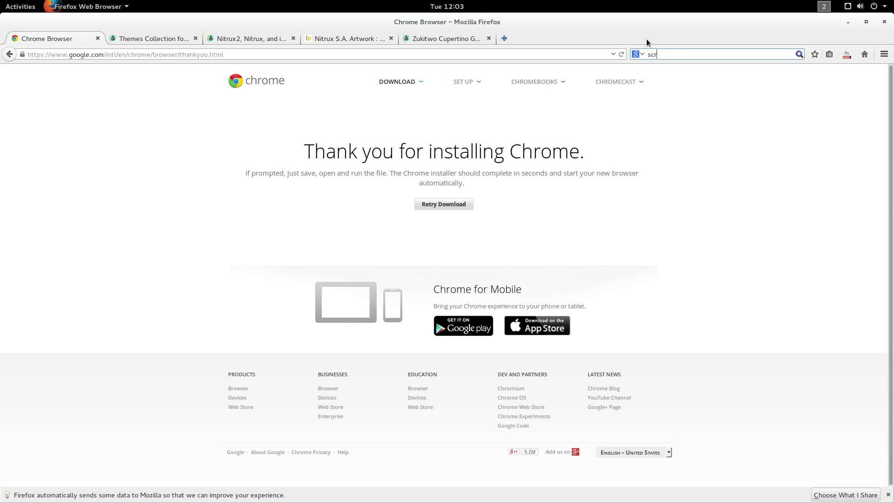
type("ivener")
key("Return")
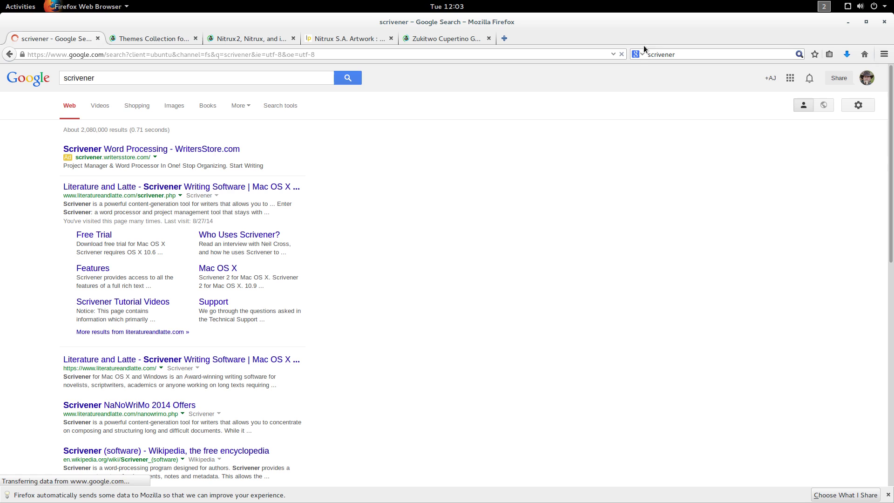
left_click(172, 187)
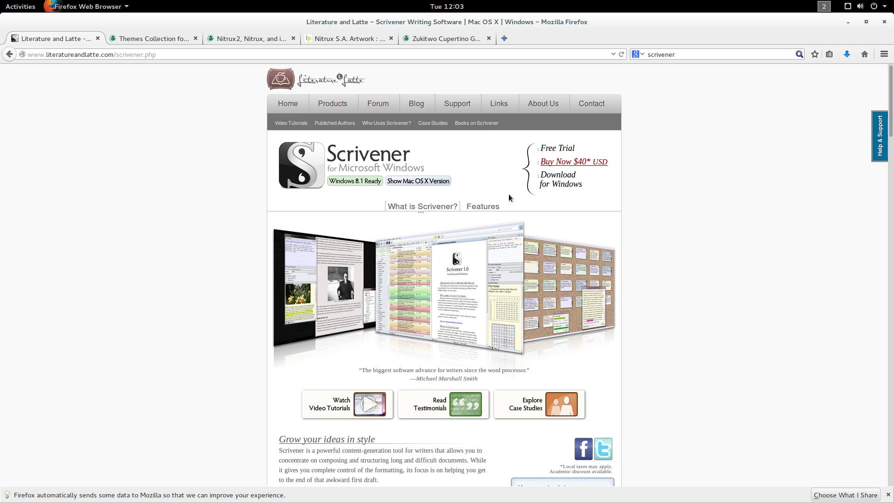
Download Scrivener for Windows and save Scrivener-installer.exe to disk.
left_click(559, 179)
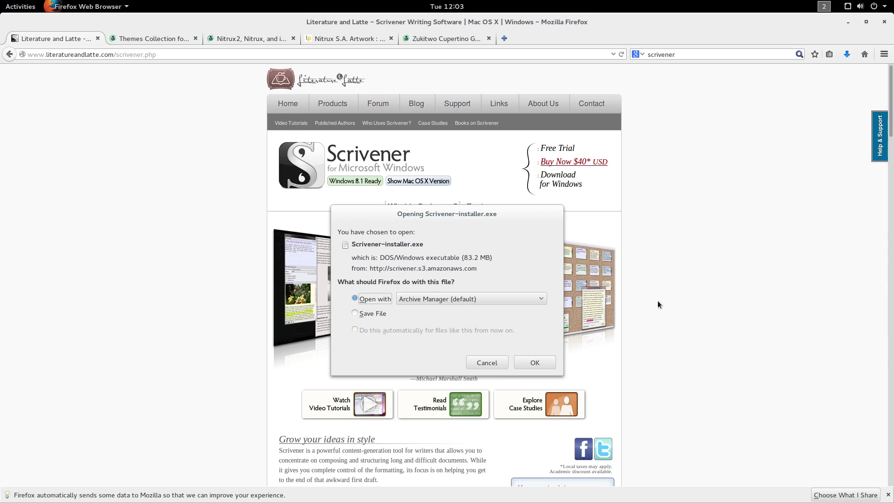
left_click(356, 313)
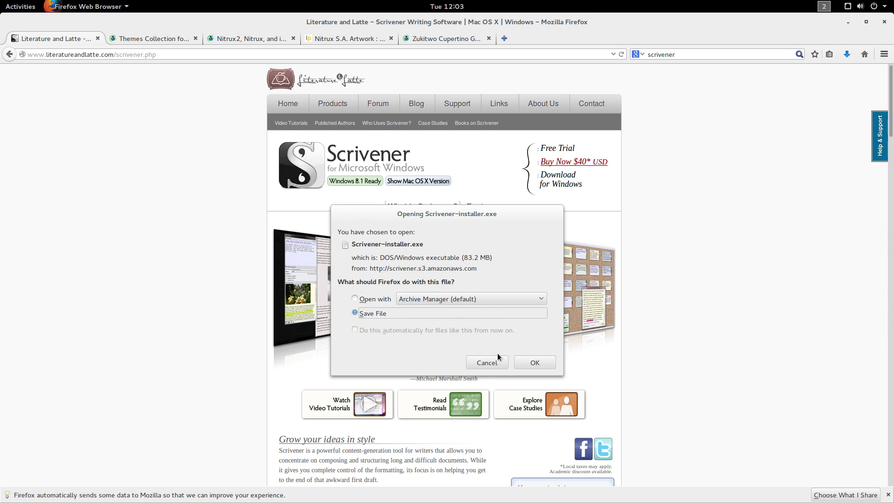
left_click(526, 360)
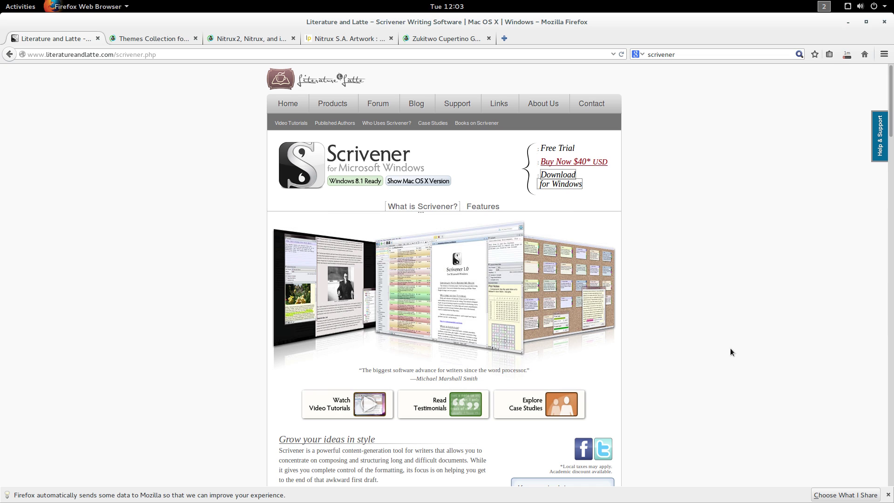
scroll(655, 283, "down", 3)
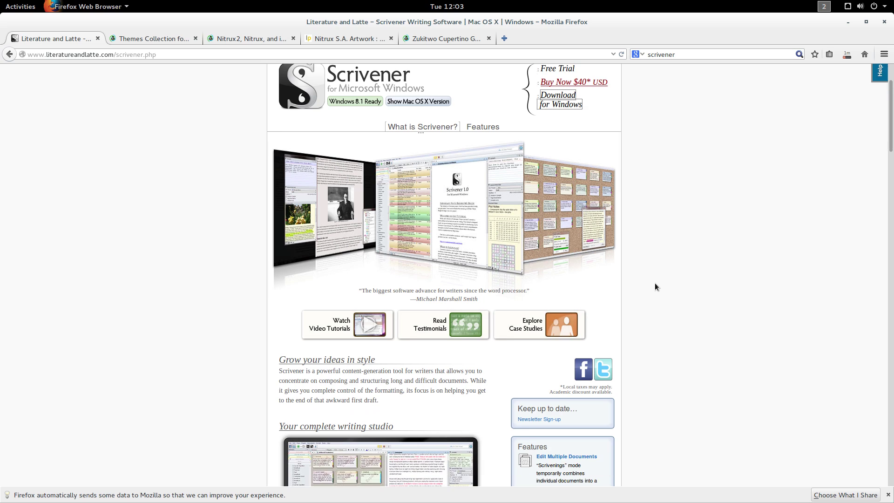
scroll(654, 283, "up", 3)
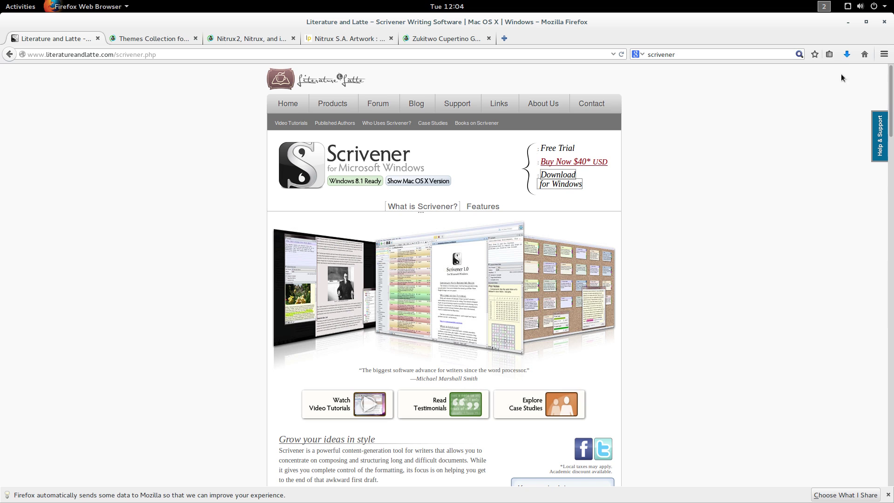
Check the finished downloads list in Firefox and the installation progress in Synaptic on the first workspace.
left_click(844, 54)
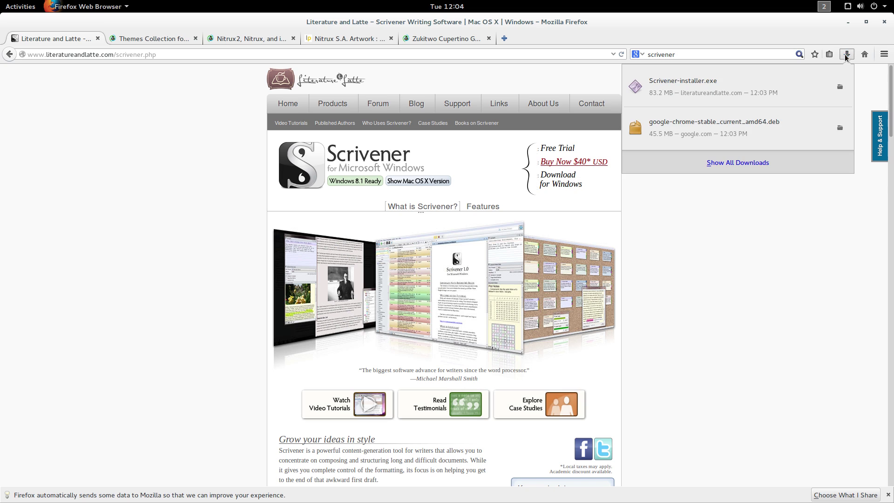
left_click(790, 212)
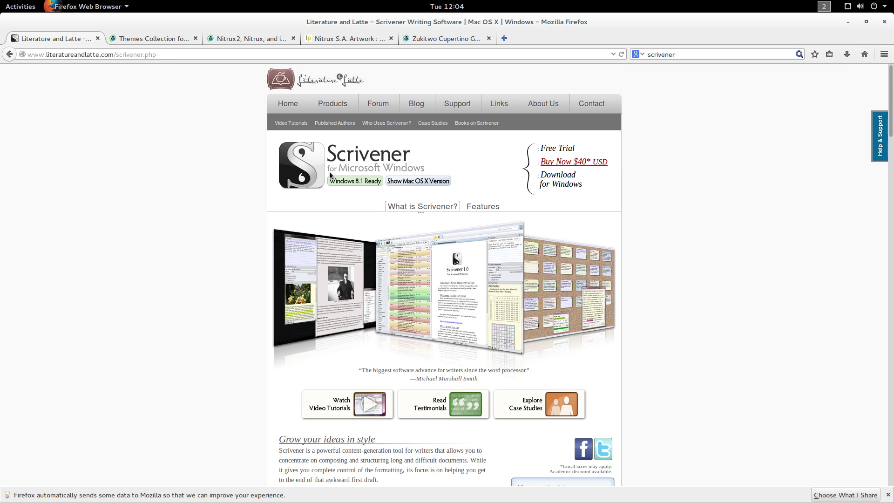
key("super")
left_click(806, 84)
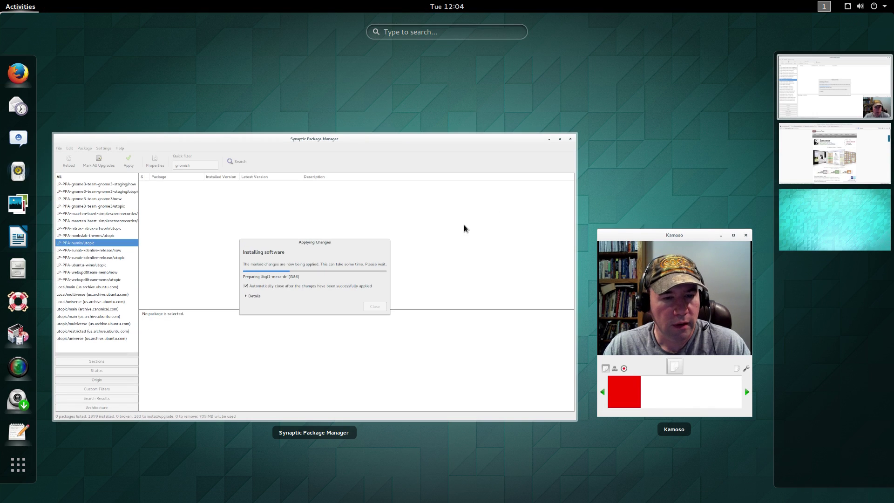
left_click(803, 159)
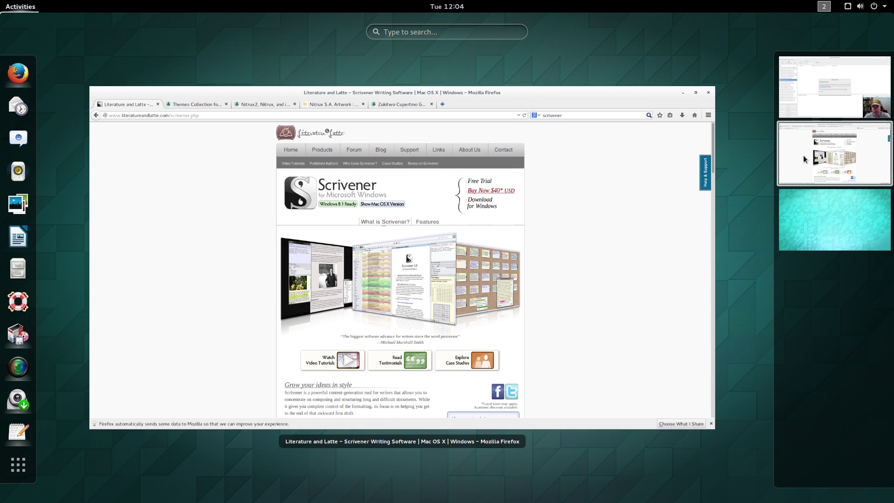
Return to Firefox and search the web for calibre.
left_click(637, 246)
left_click_drag(692, 56, 653, 40)
type("ca")
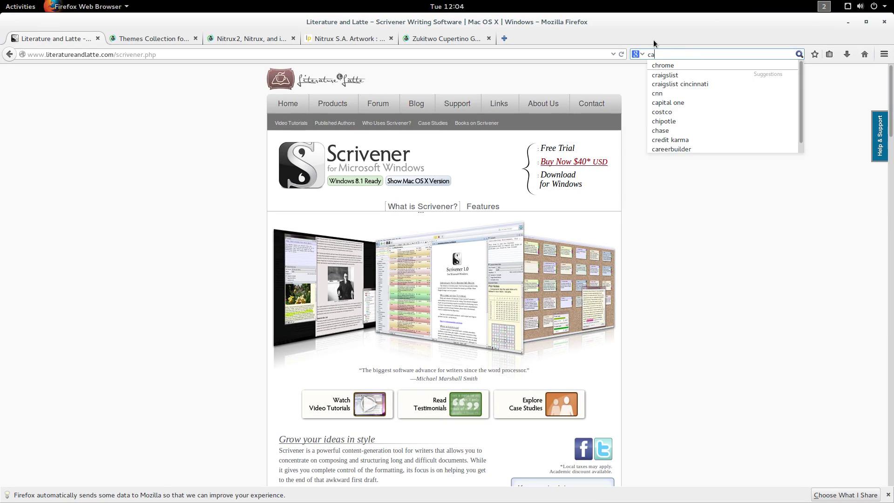
type("libre")
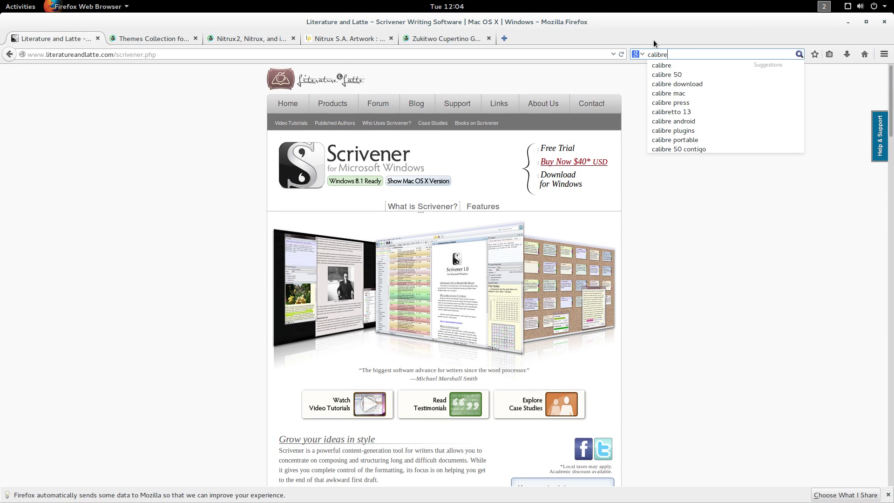
key("Return")
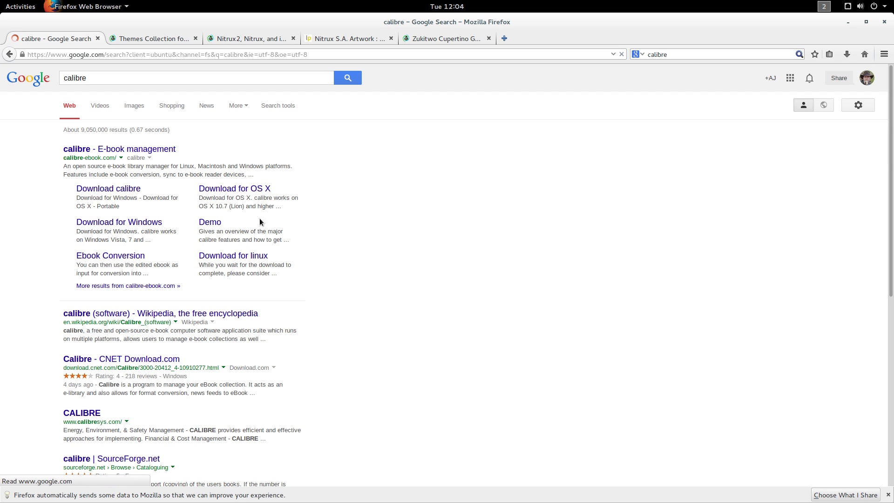
Open the calibre E-book management site and go to the binary install command on its Linux download page.
left_click(156, 150)
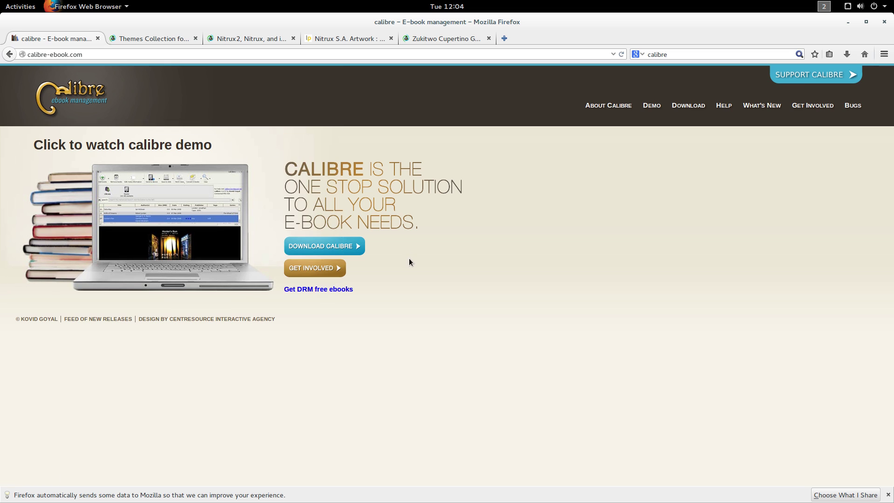
left_click(351, 253)
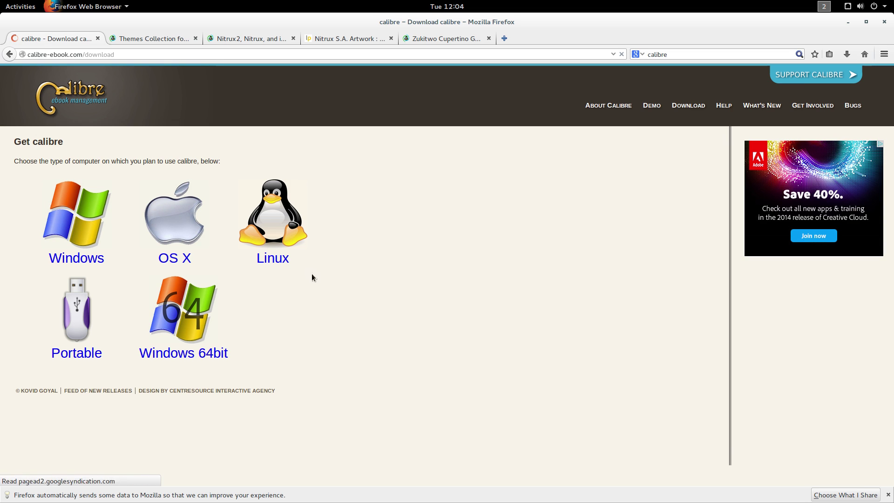
left_click(273, 219)
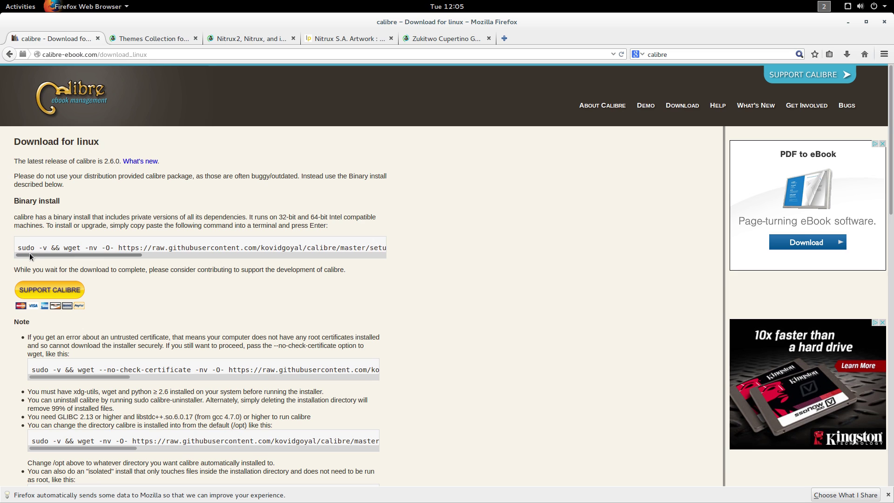
left_click_drag(29, 253, 11, 259)
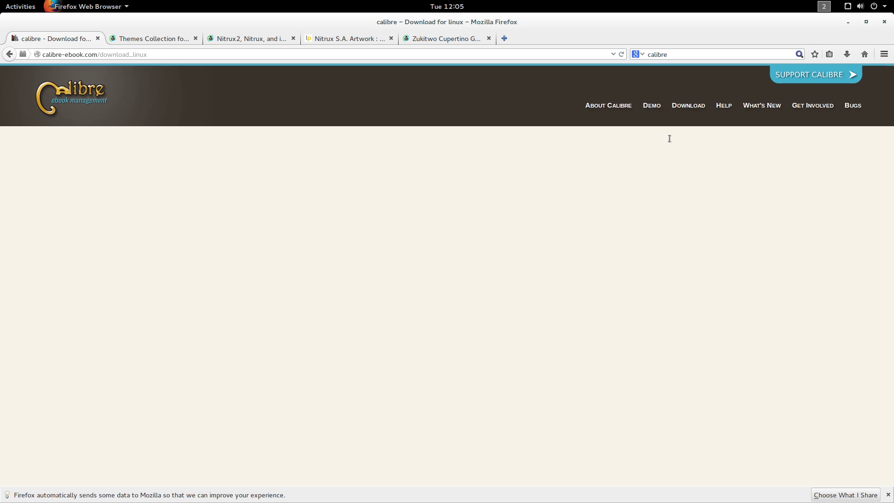
Switch to Synaptic Package Manager on the first workspace to check how the installation is progressing.
key("super")
left_click(807, 92)
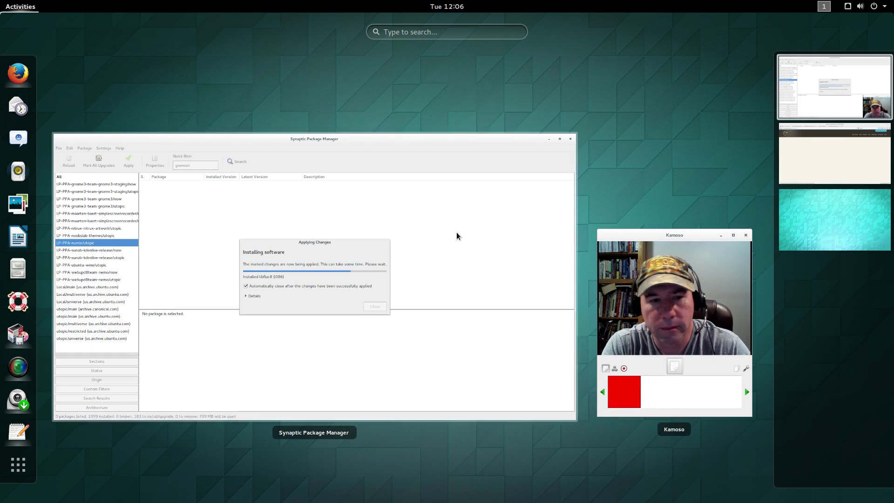
left_click(459, 234)
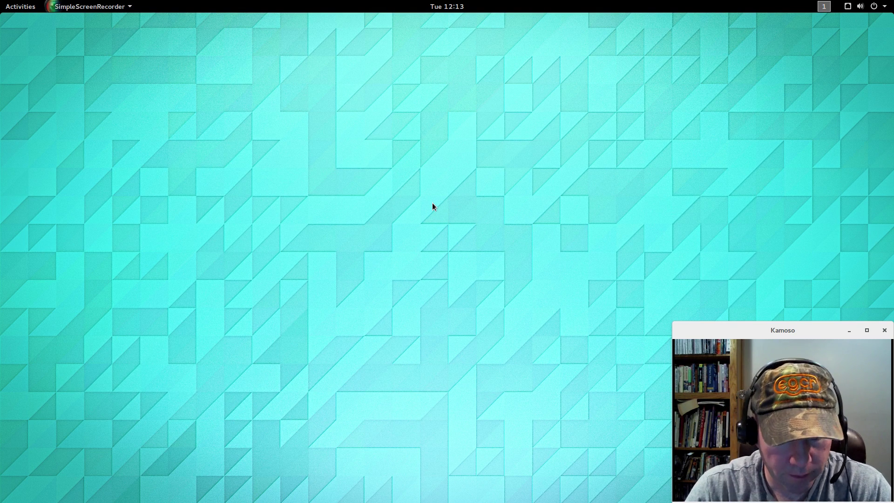
Find Tweak Tool by searching for tweak and launch it.
key("super")
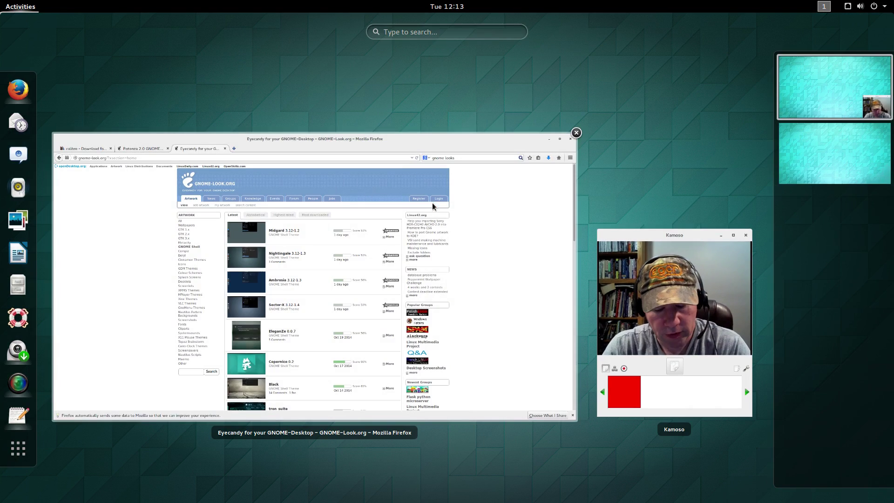
type("tweak")
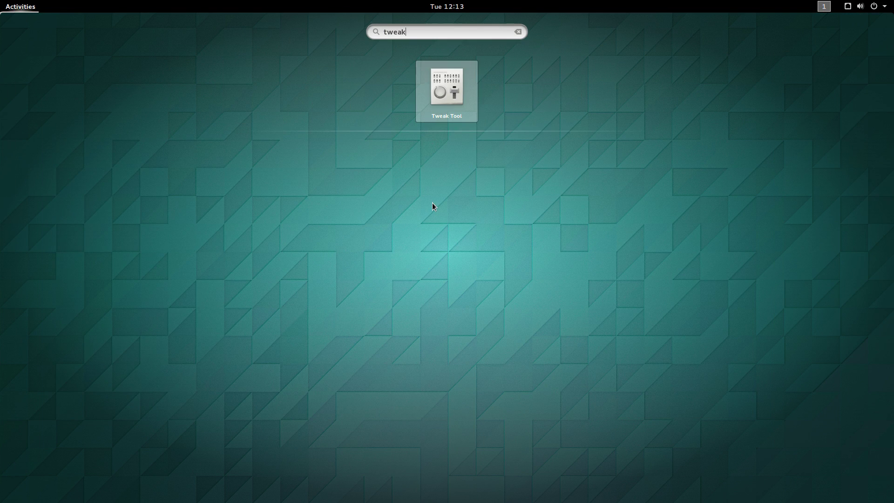
key("Return")
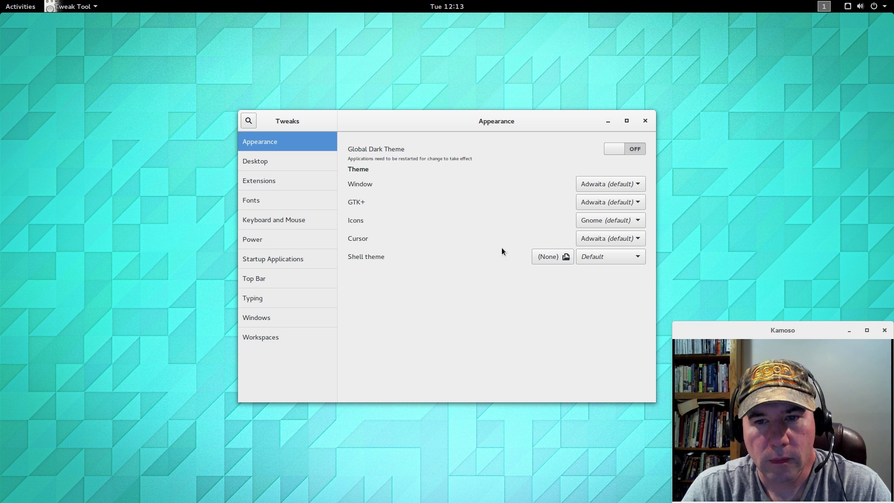
Set the icon theme to Nitrux and preview the icons in the Activities overview.
left_click(640, 221)
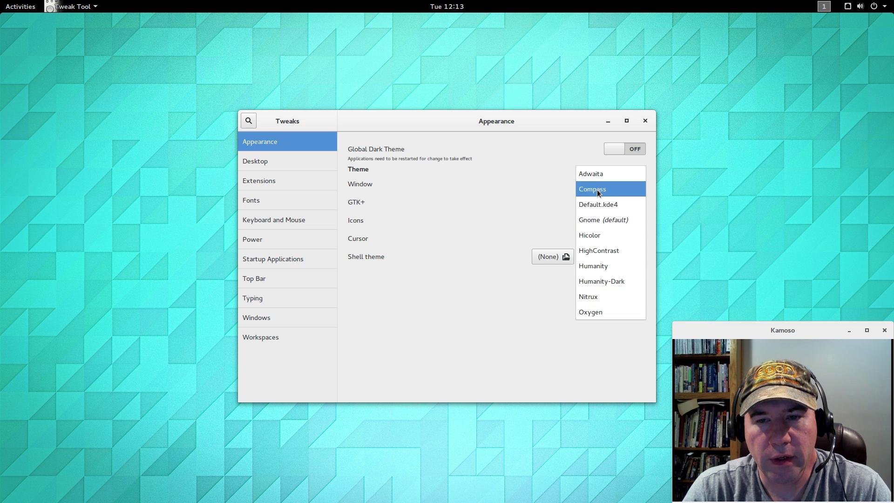
left_click(604, 297)
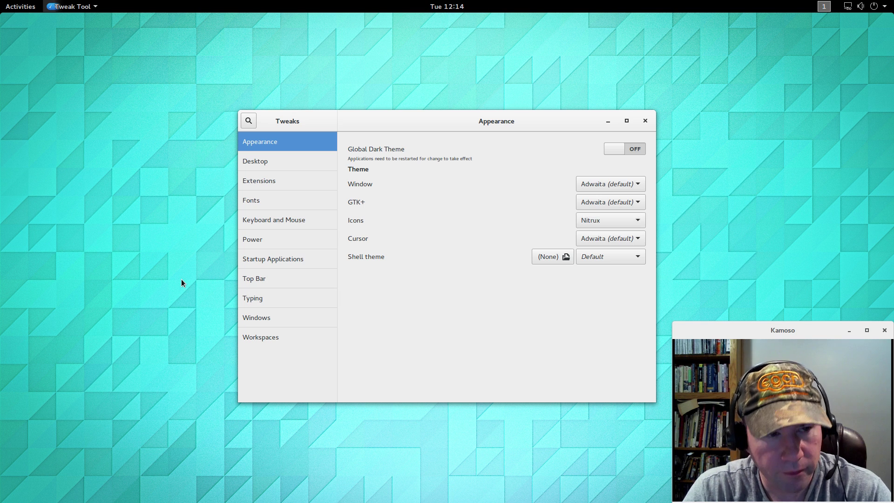
key("super")
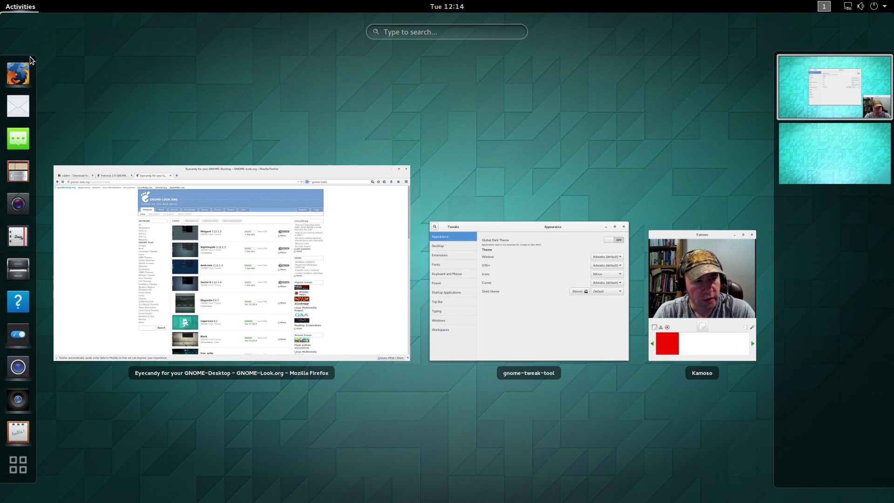
key("super")
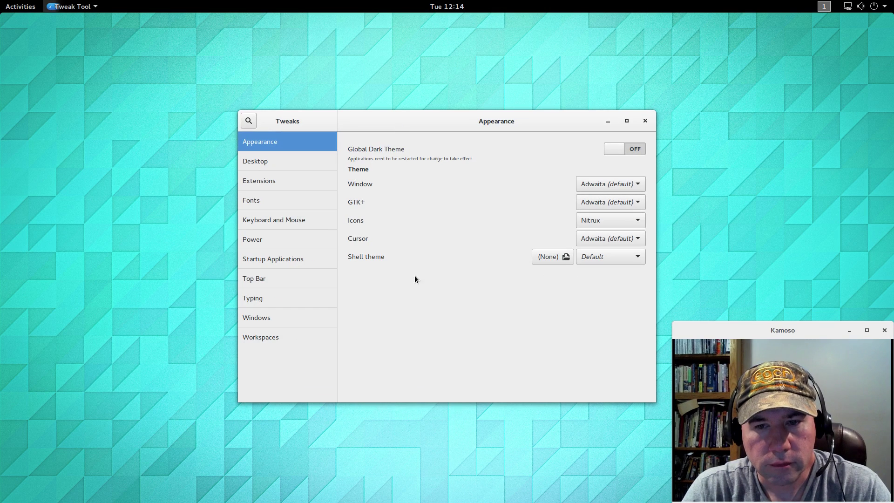
Set the icon theme to Compass and preview its icons in the Activities overview.
left_click(640, 223)
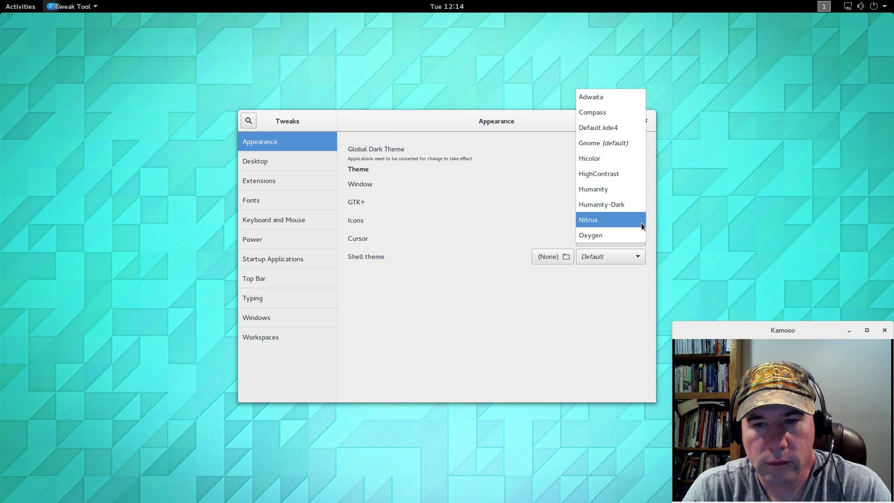
left_click(608, 112)
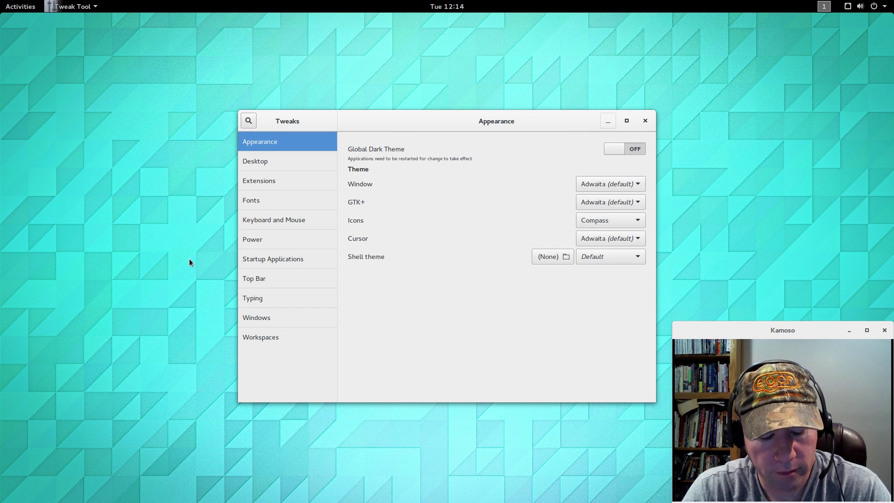
key("super")
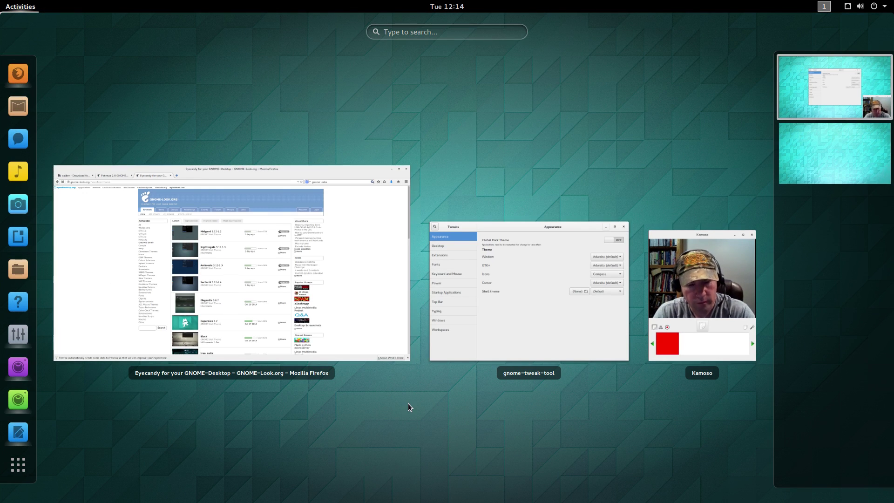
key("super")
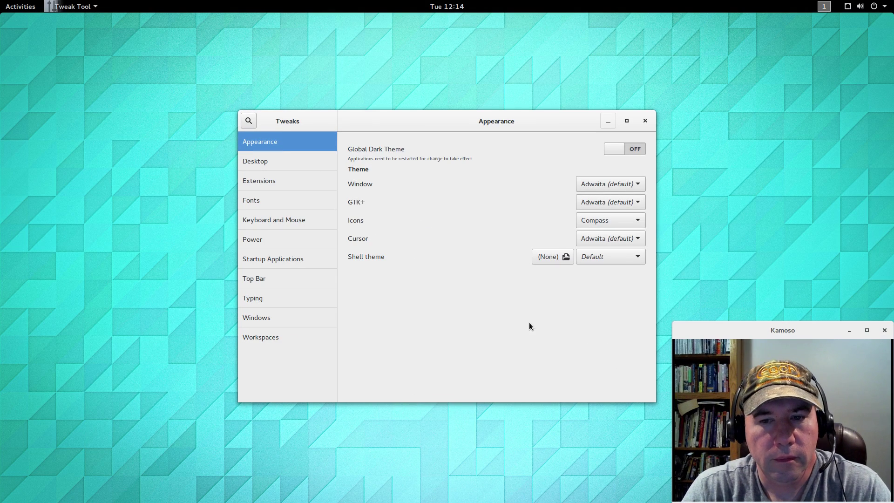
Set both the window theme and the GTK+ theme to GnomishGray.
left_click(638, 183)
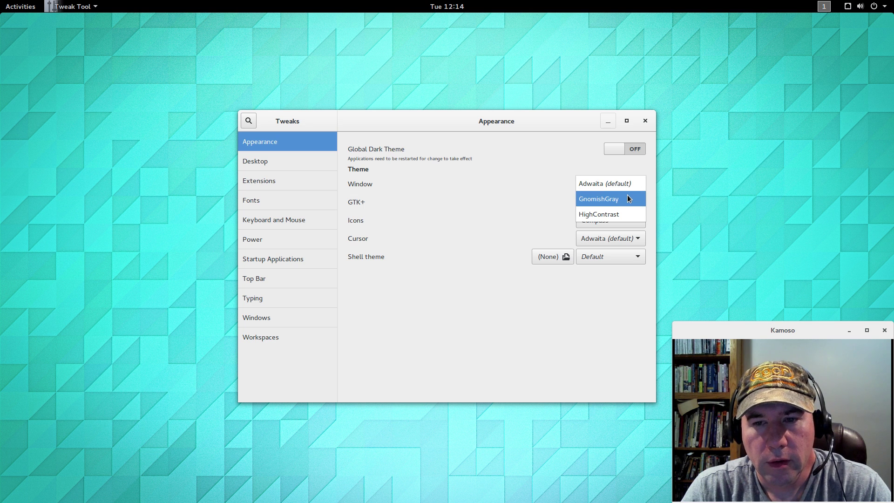
left_click(627, 198)
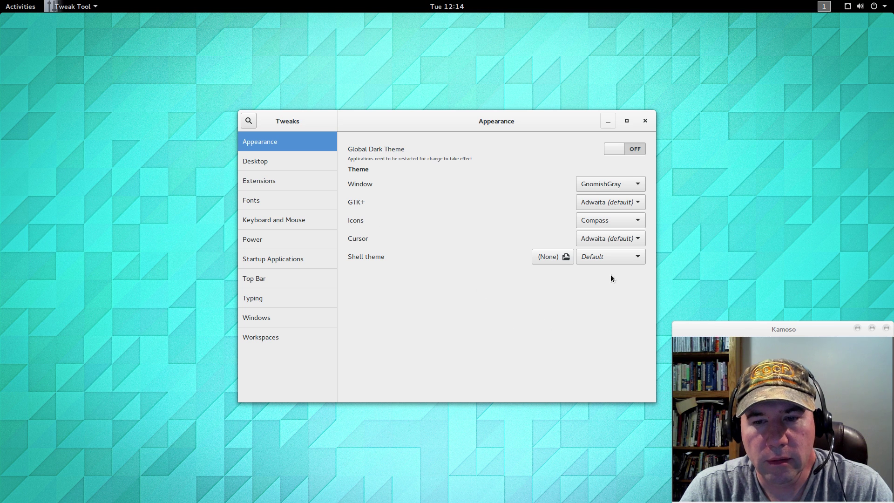
left_click(634, 257)
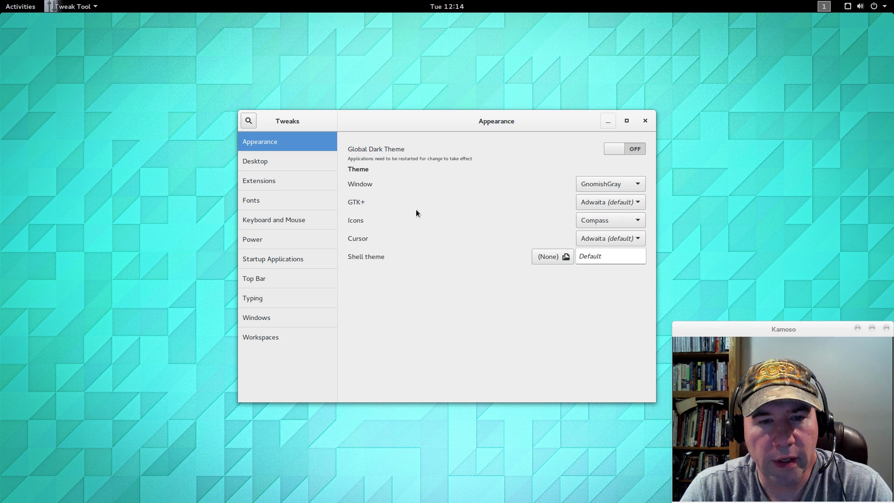
left_click(636, 205)
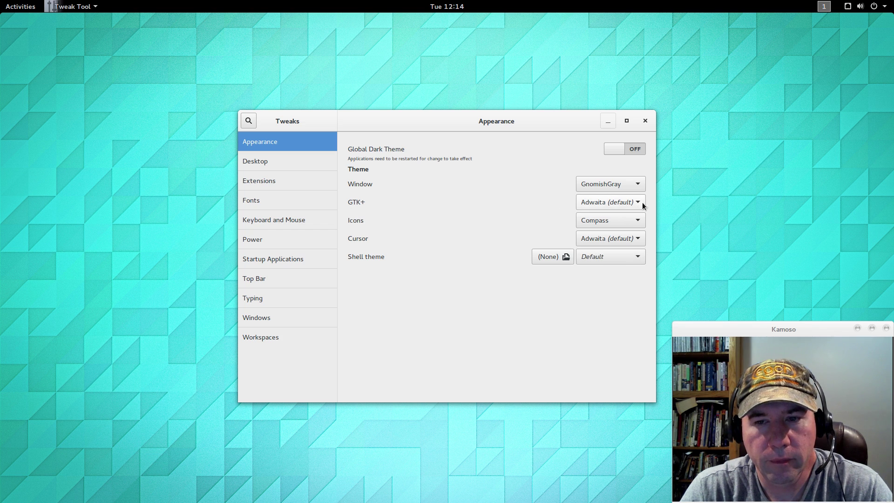
left_click(640, 202)
left_click(623, 216)
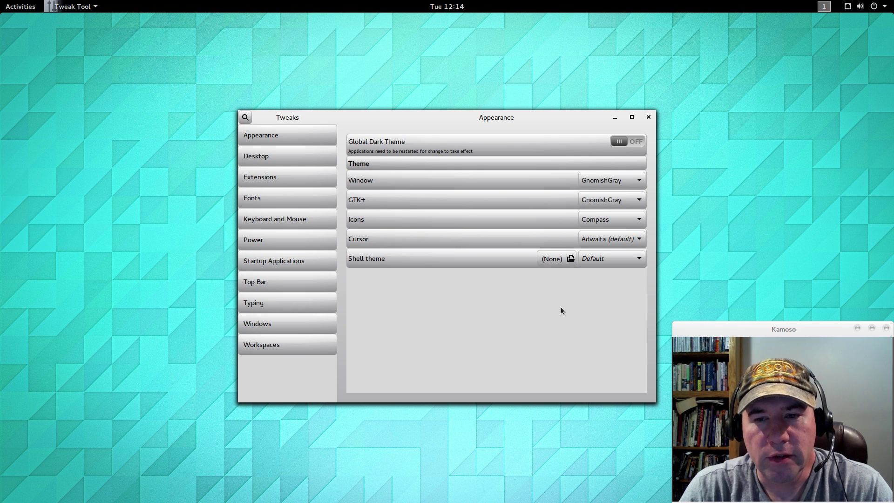
Restore the window theme and the GTK+ theme to the default Adwaita.
left_click(639, 180)
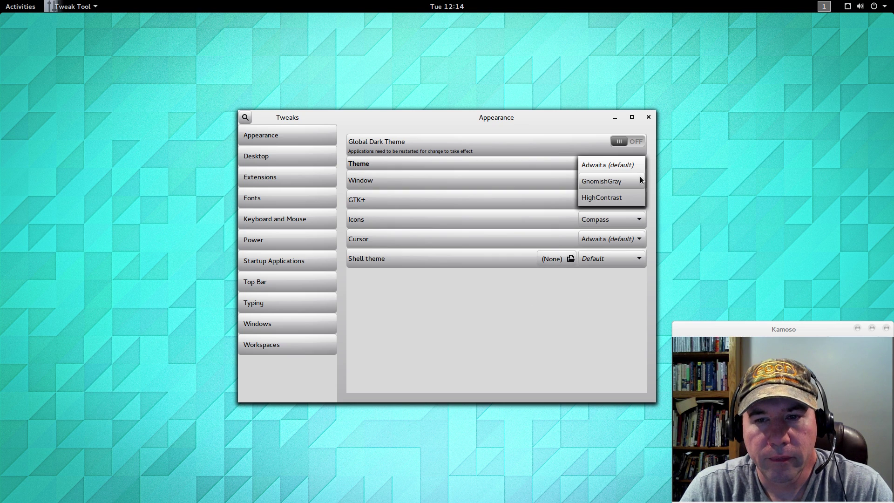
left_click(595, 167)
left_click(634, 201)
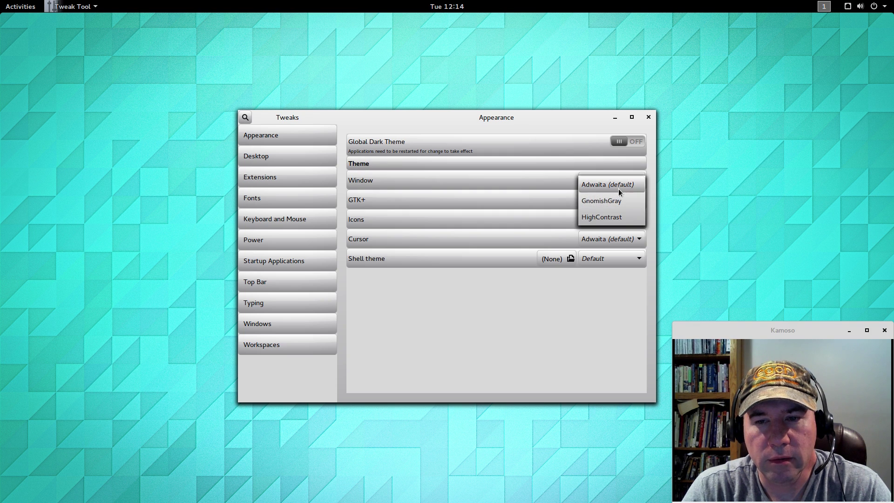
left_click(618, 188)
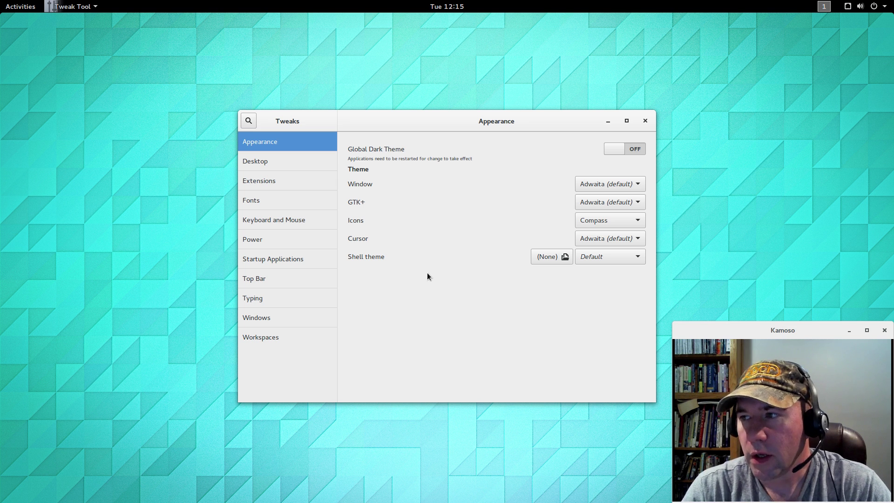
Switch to Firefox and bring up the Potenza 2.0 GNOME icon theme page on GNOME-Look.org.
key("super")
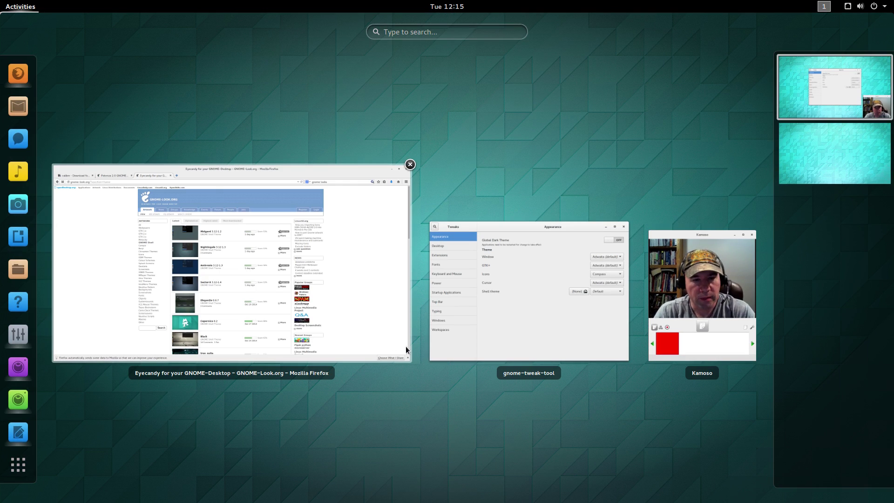
left_click(375, 321)
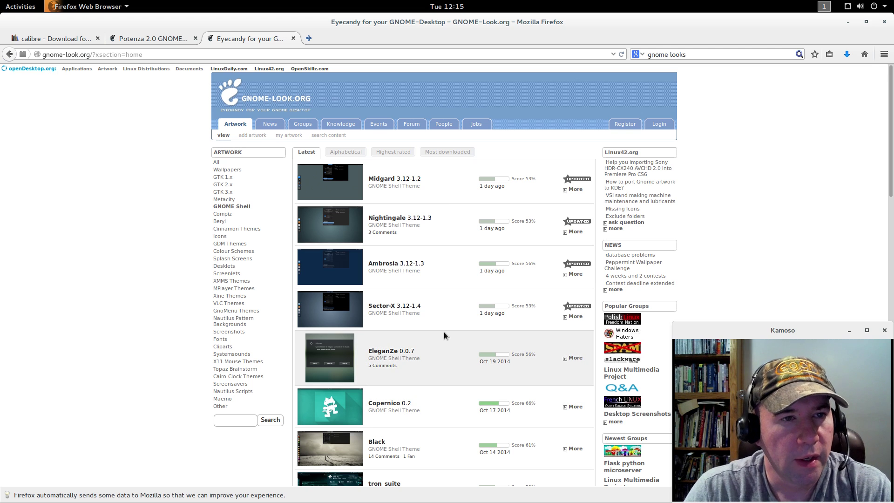
left_click(153, 42)
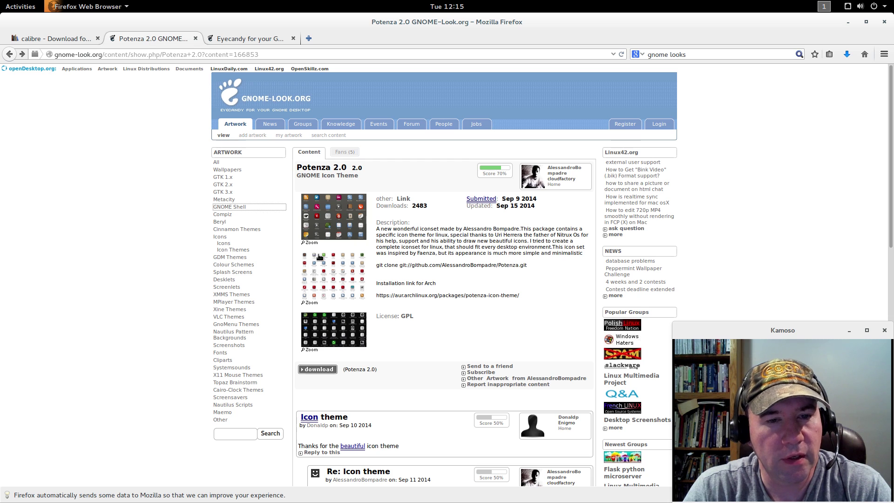
View the first Potenza 2.0 screenshot at enlarged size and close the preview.
left_click(322, 220)
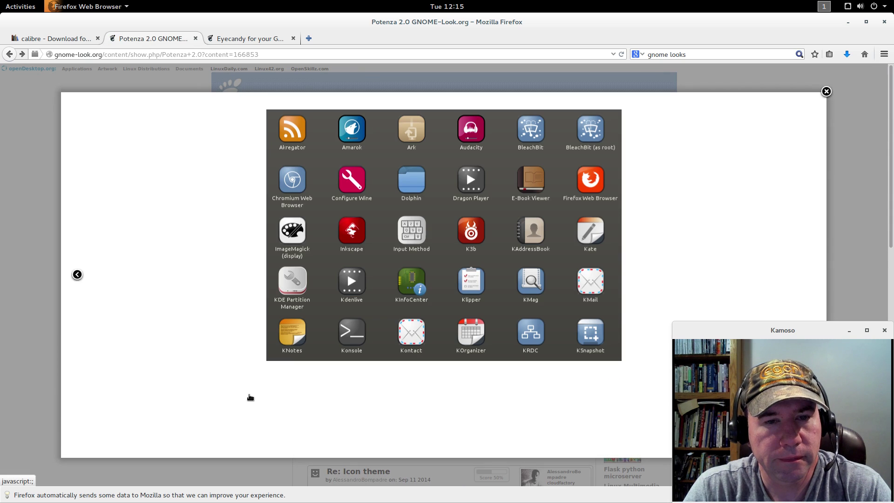
left_click(826, 91)
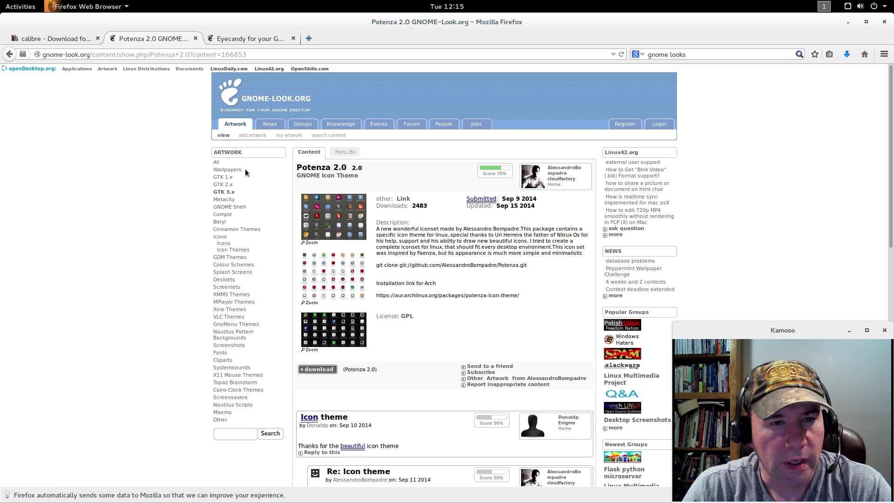
Browse the GNOME Shell themes on GNOME-Look.org, open the Ambiance-Gnome page and view its screenshot enlarged.
left_click(233, 40)
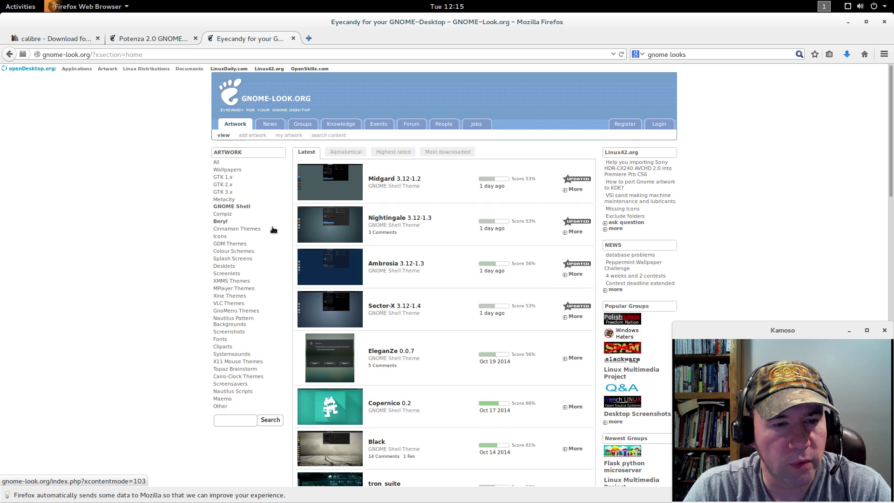
left_click(231, 206)
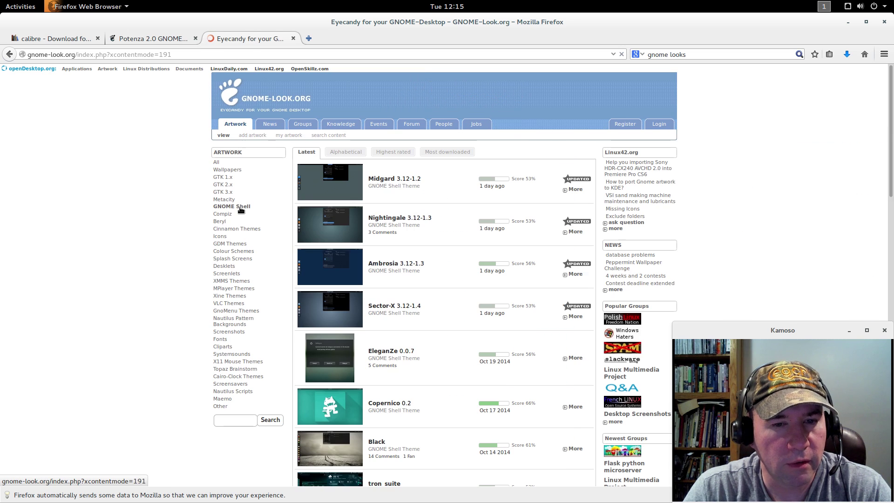
scroll(427, 362, "down", 1)
scroll(424, 361, "down", 5)
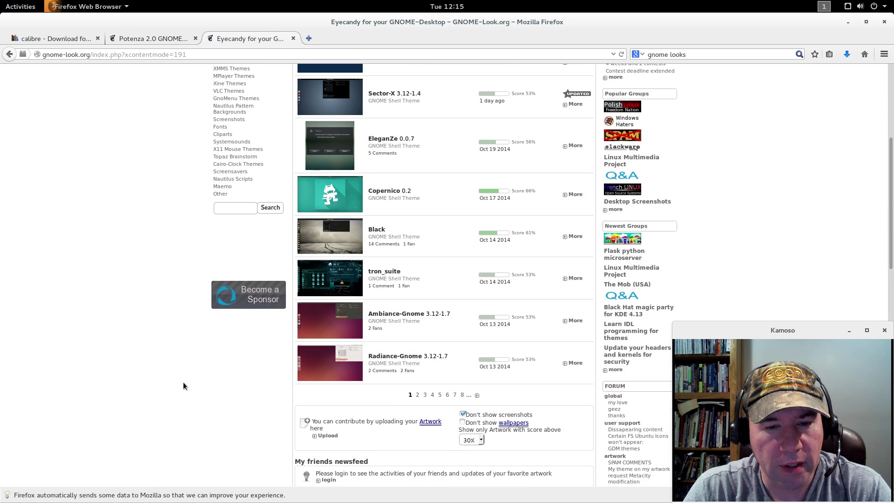
left_click(316, 319)
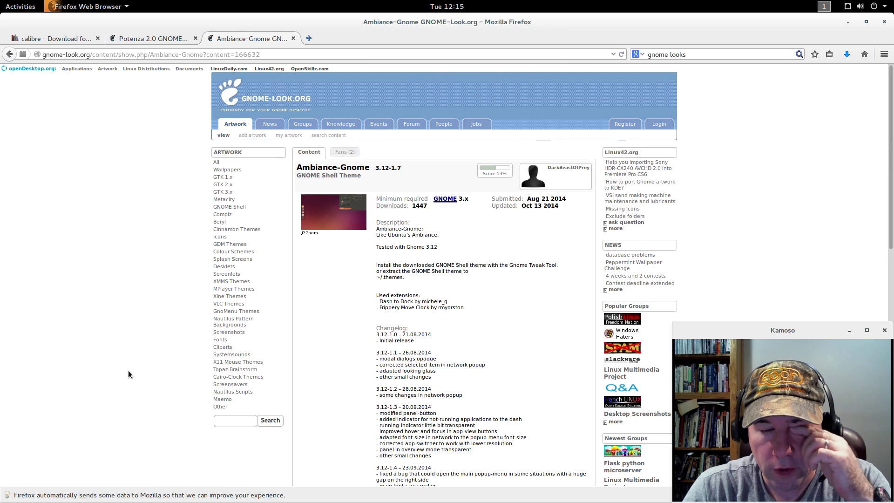
left_click(309, 222)
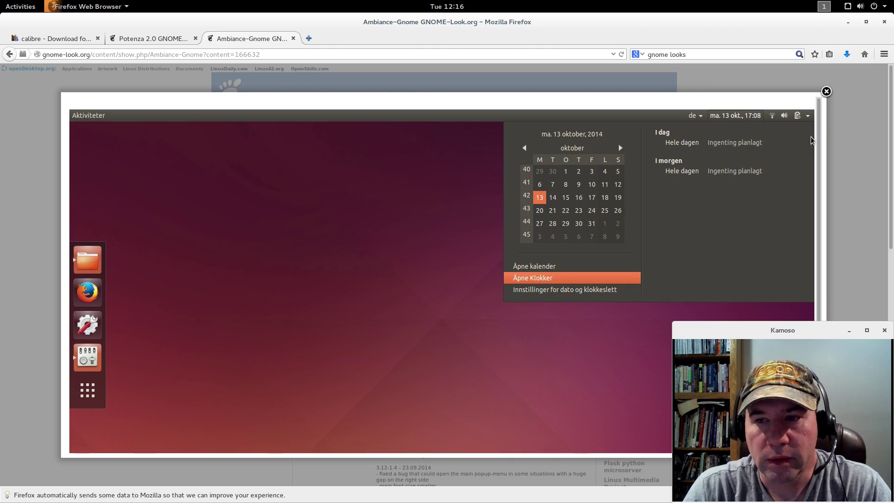
left_click(826, 91)
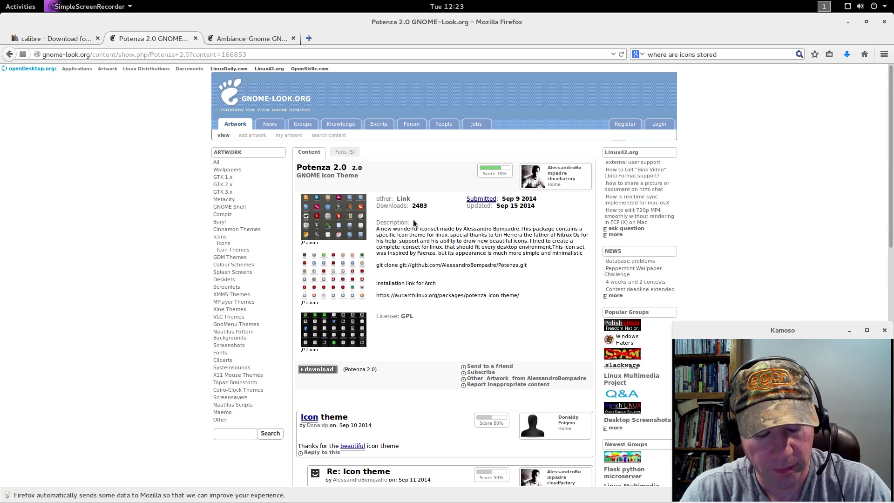
Switch to the Files app and extract Potenza-master.zip inside the Downloads folder.
key("super")
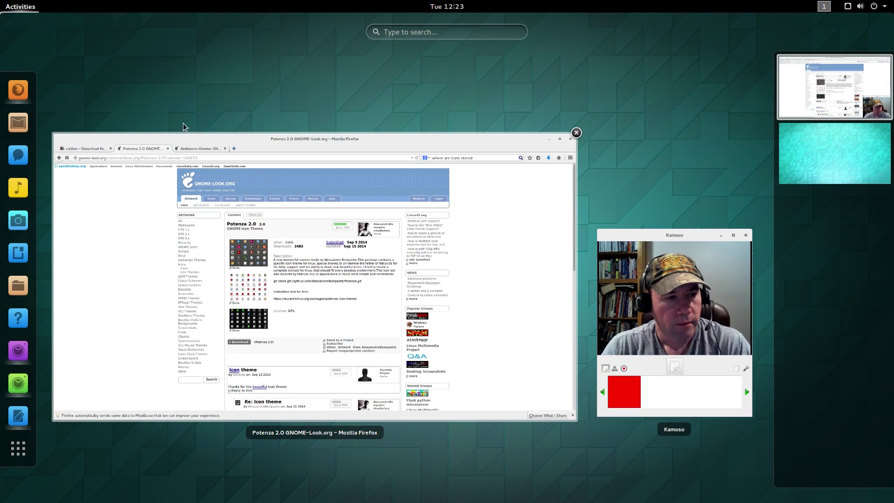
left_click(24, 286)
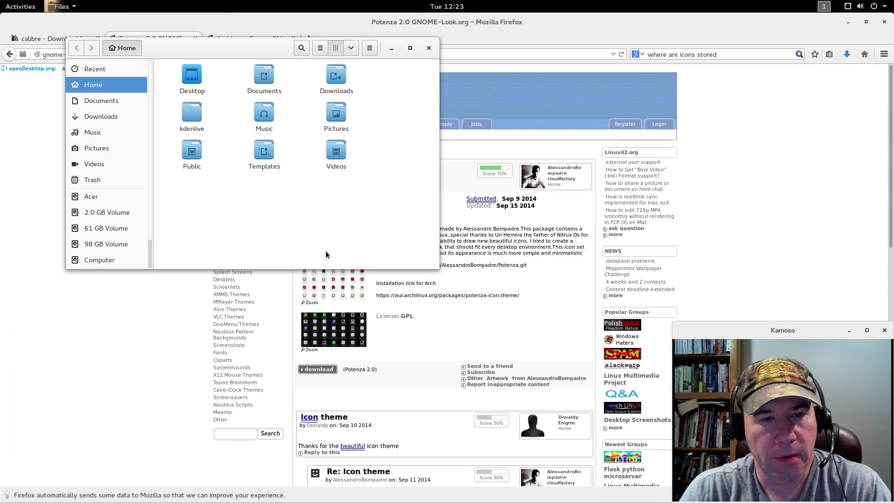
double_click(333, 72)
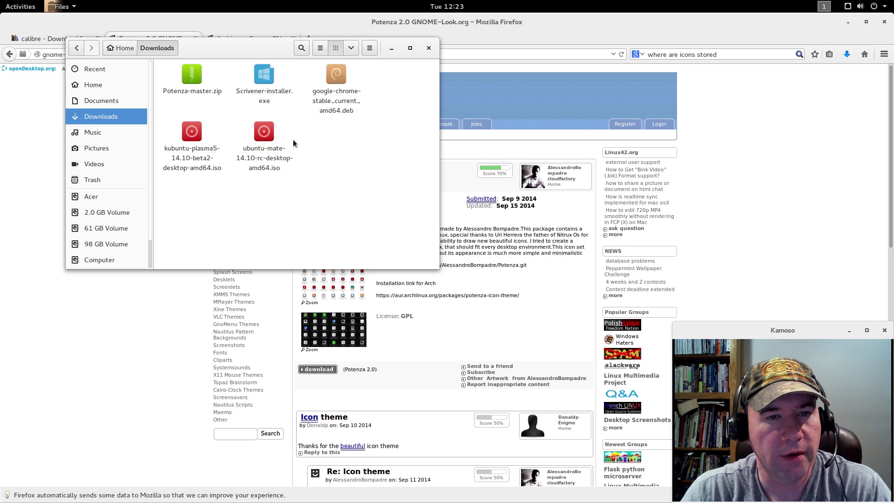
right_click(196, 87)
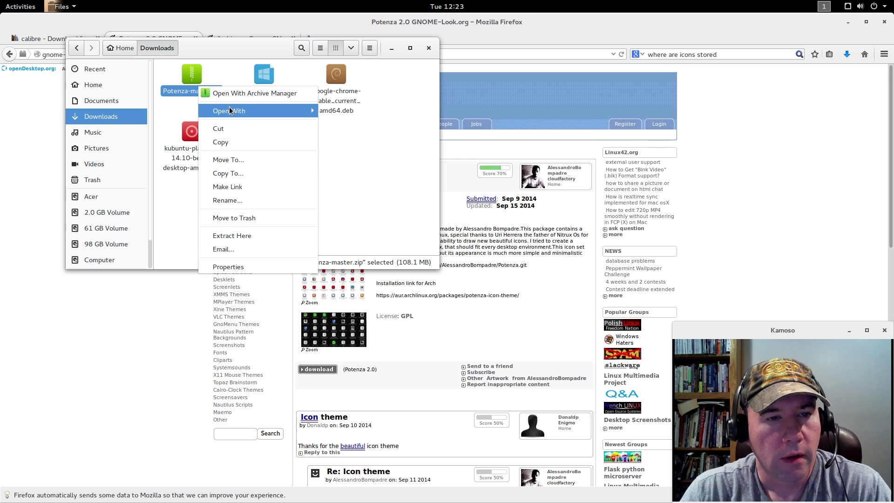
left_click(228, 235)
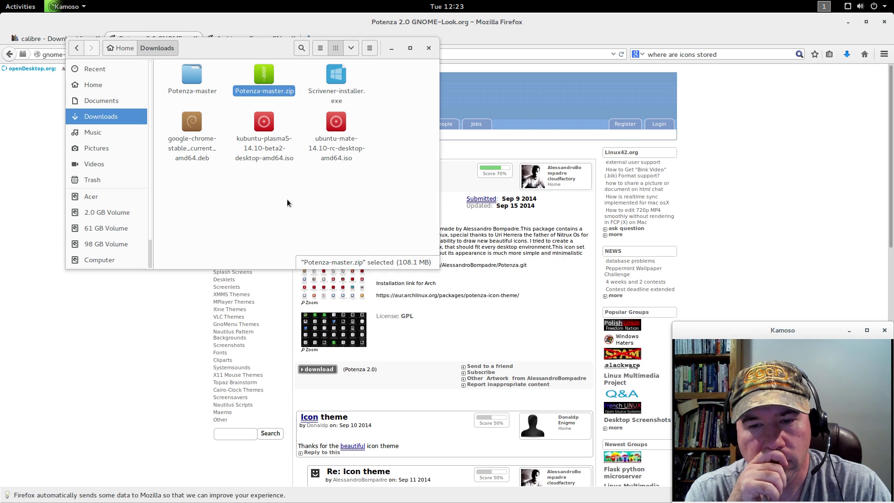
Copy the Potenza folder from inside the extracted Potenza-master folder.
double_click(192, 77)
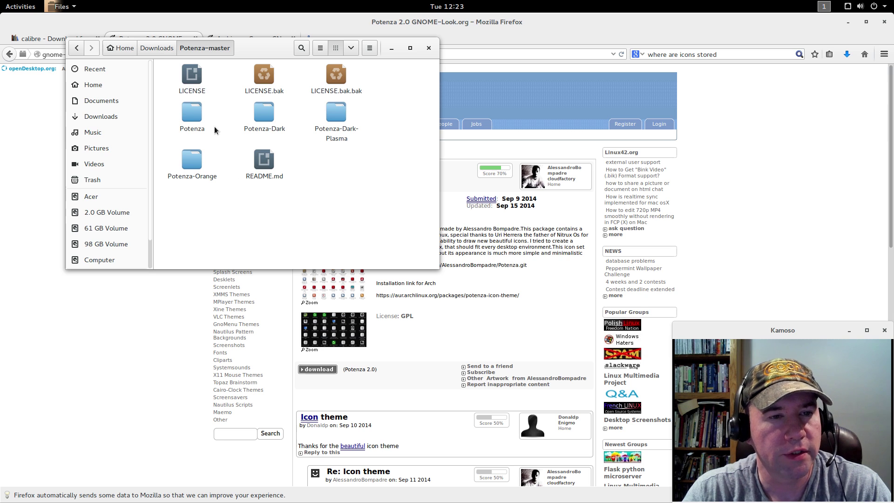
left_click(196, 119)
right_click(197, 119)
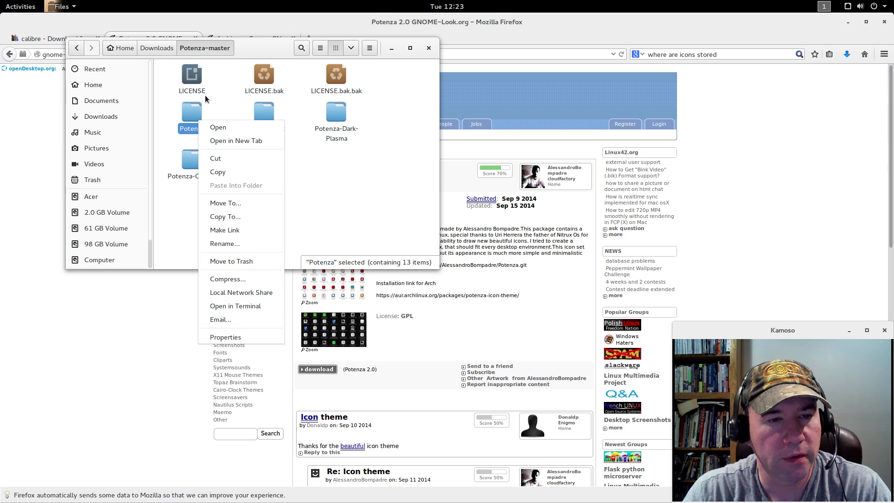
left_click(242, 172)
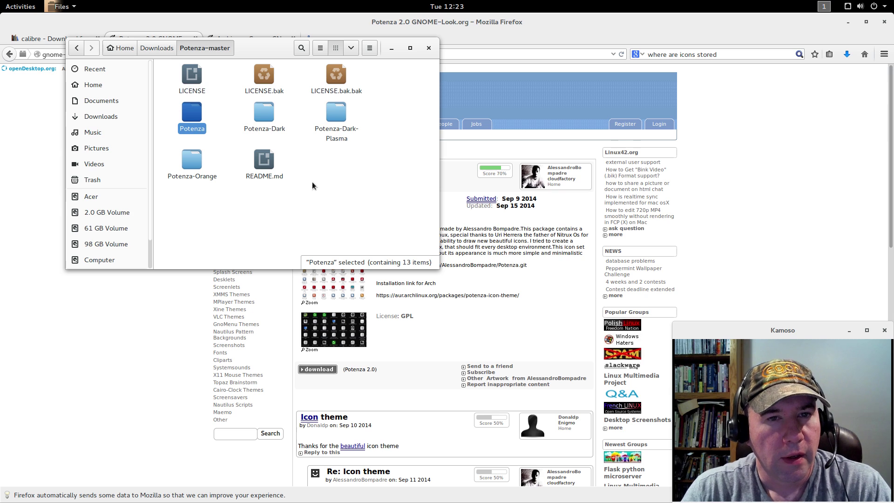
Show hidden files in the Home folder and open the .local/share folder.
left_click(87, 84)
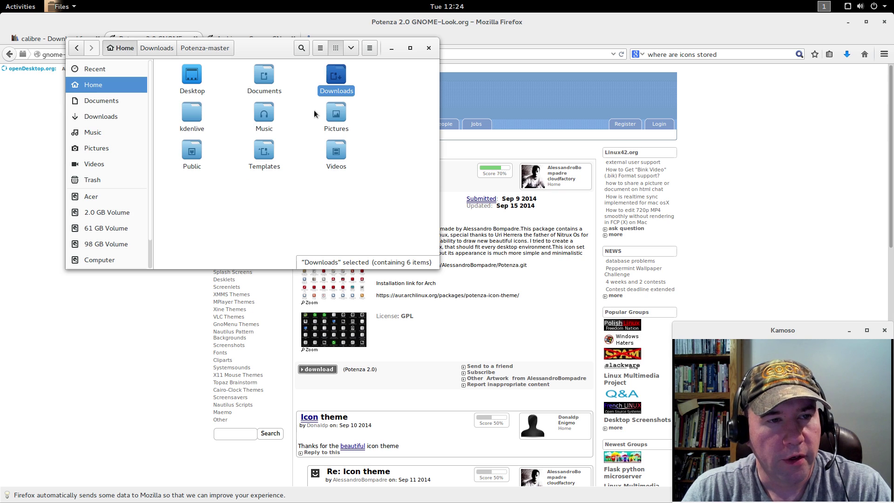
left_click(351, 51)
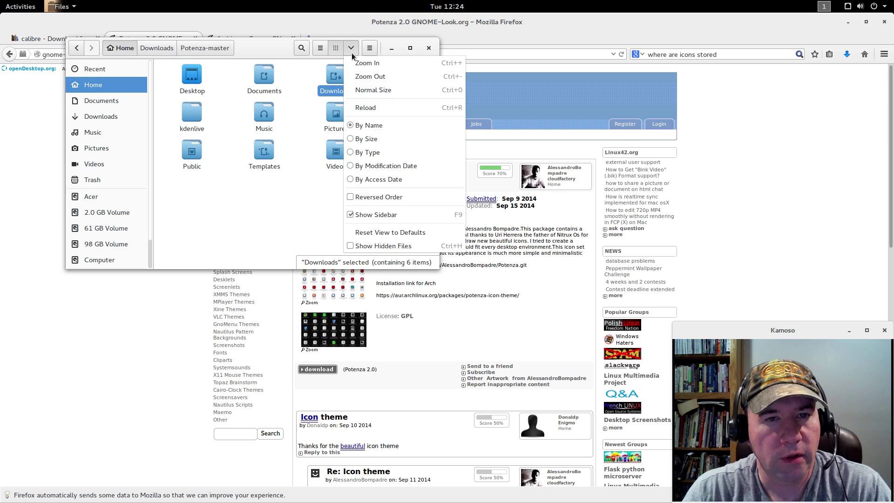
left_click(366, 245)
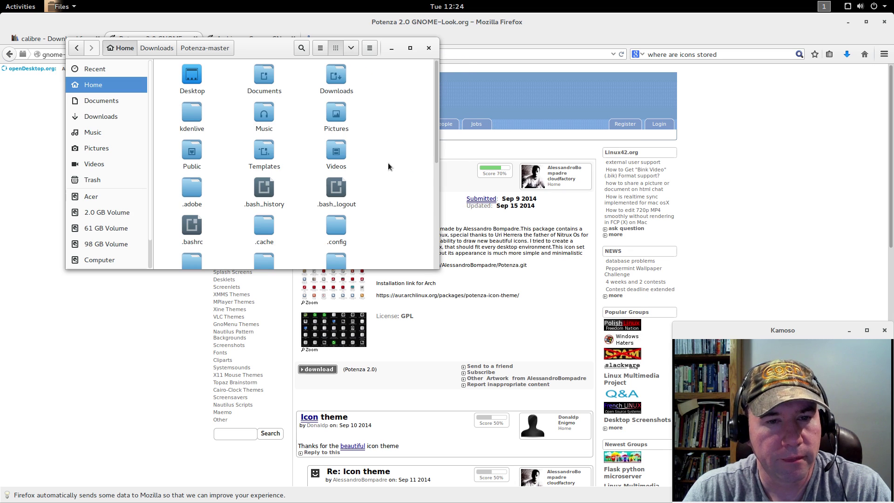
scroll(383, 163, "down", 3)
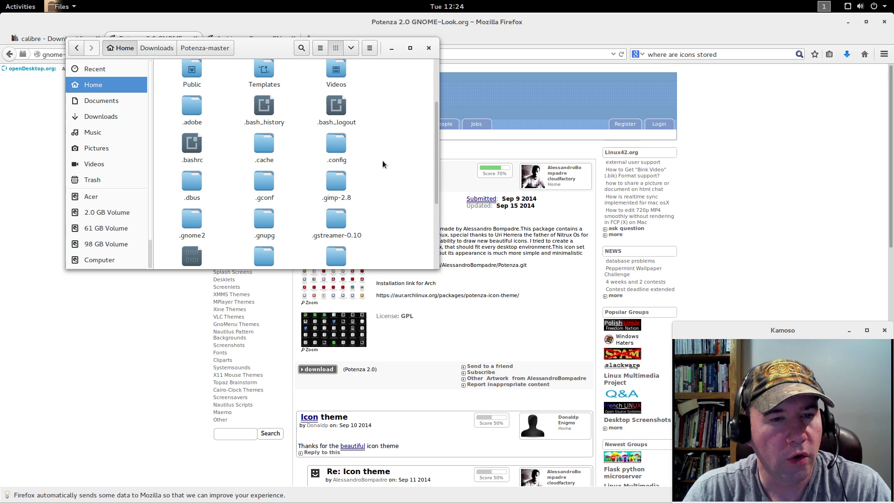
scroll(382, 163, "down", 5)
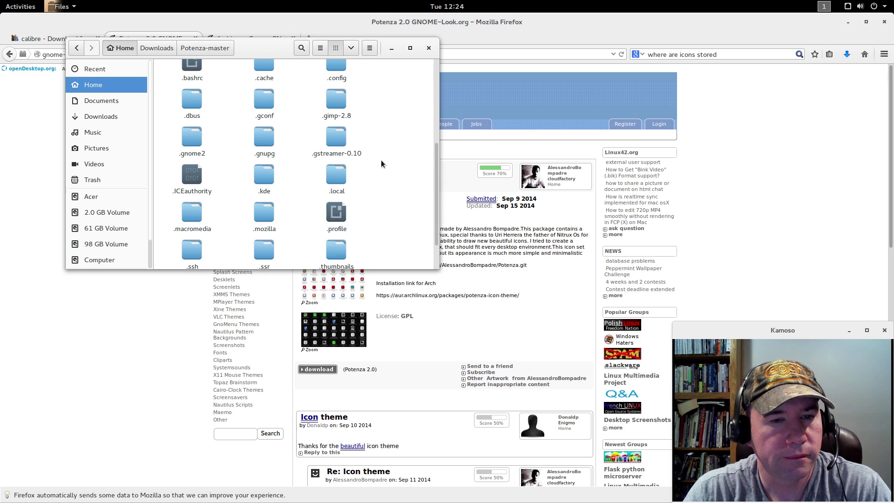
double_click(337, 148)
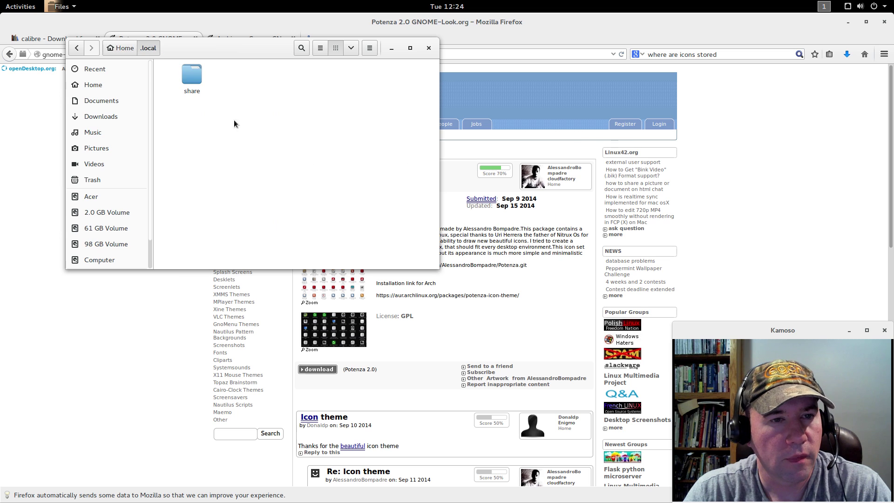
double_click(185, 79)
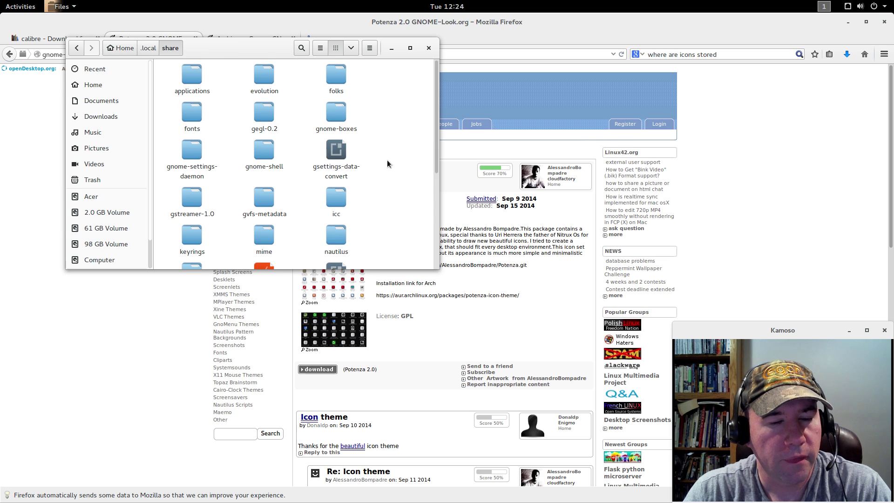
Create a new folder named icons inside .local/share.
scroll(387, 160, "down", 2)
scroll(387, 163, "down", 1)
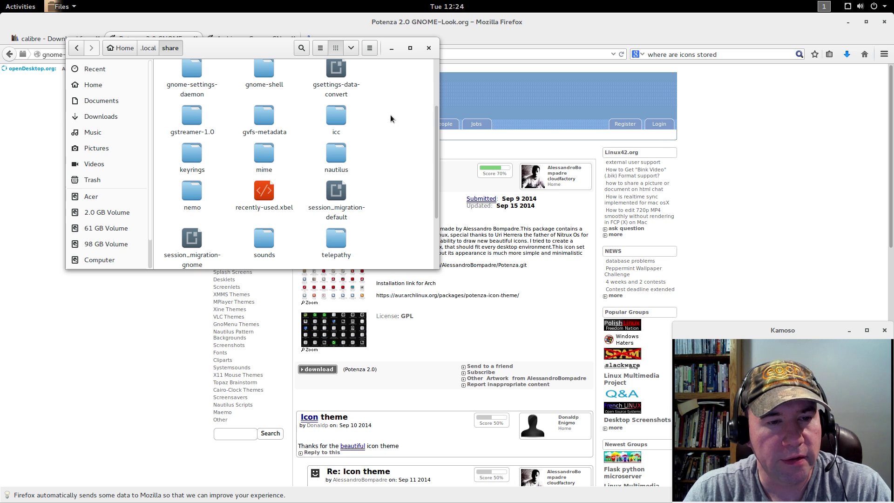
scroll(395, 200, "down", 1)
scroll(381, 194, "down", 1)
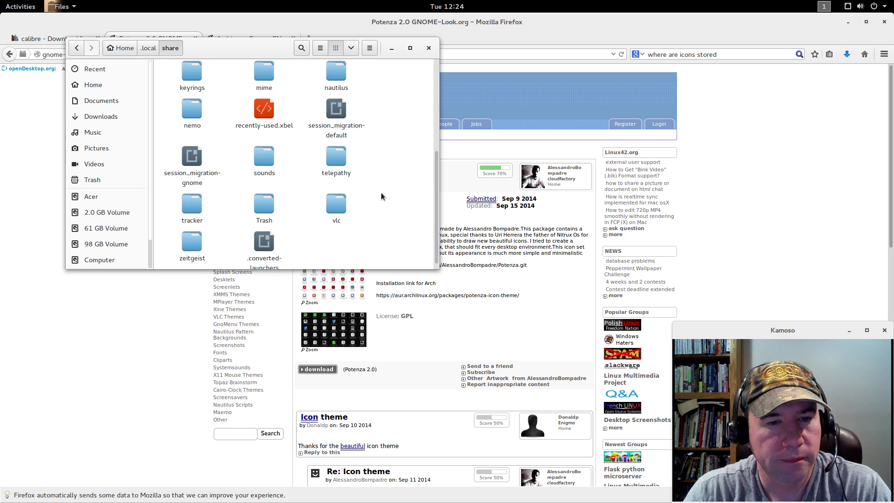
scroll(379, 195, "up", 2)
right_click(378, 121)
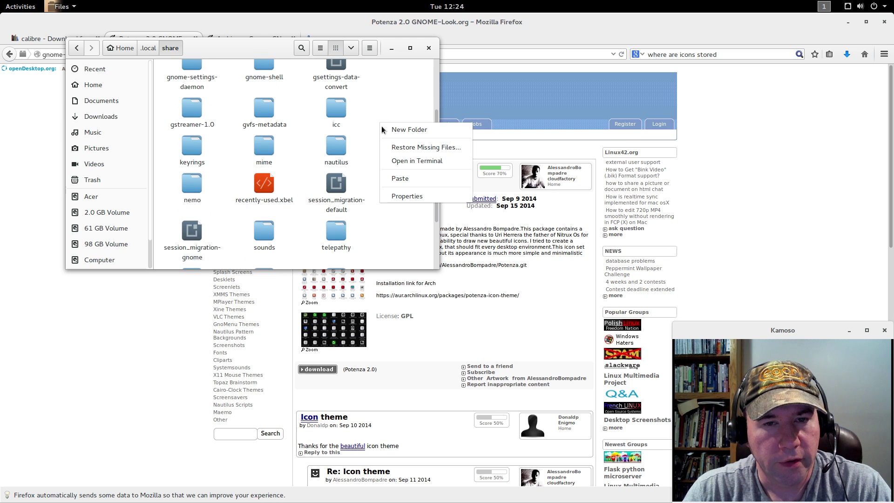
left_click(348, 135)
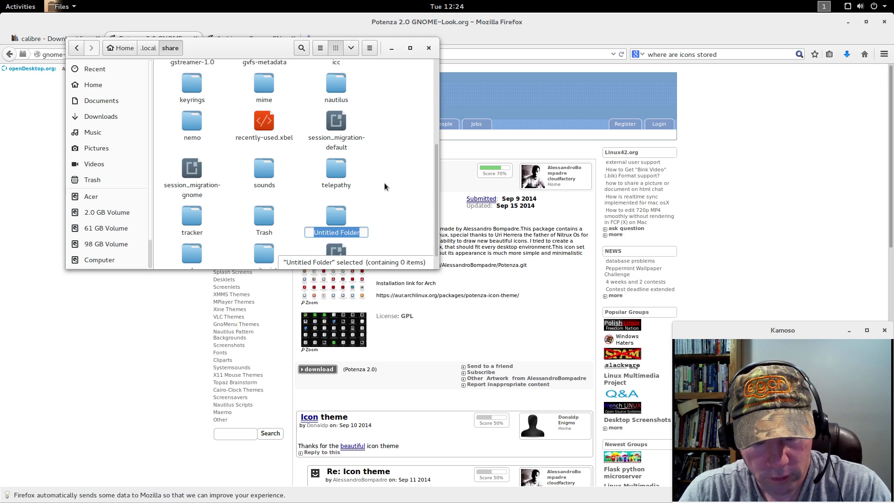
type("icons")
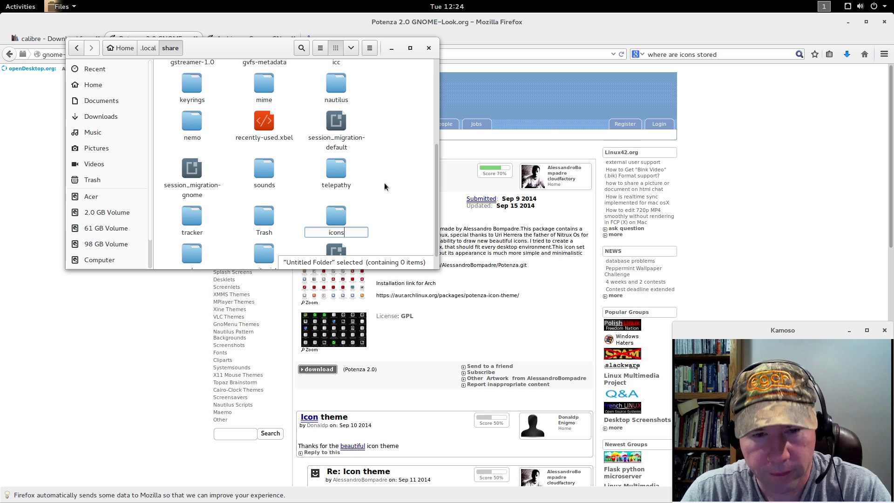
key("Return")
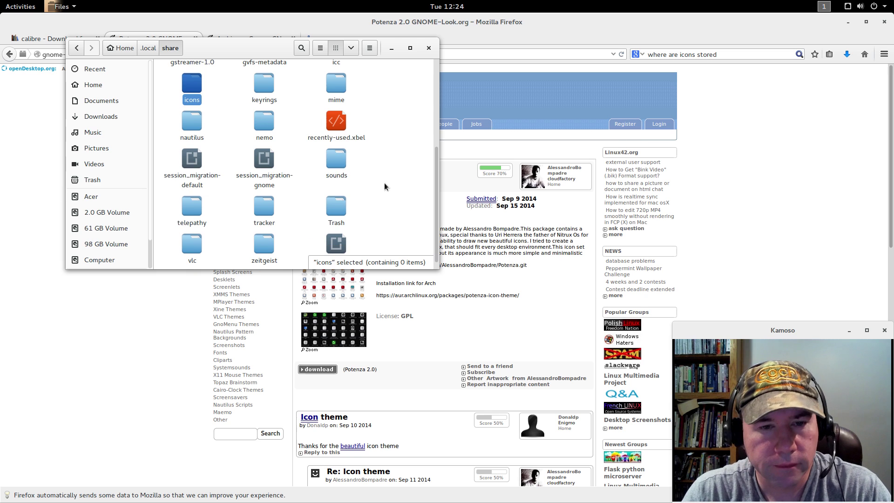
Paste the Potenza folder into the new icons folder and close the file manager window.
double_click(199, 81)
right_click(312, 141)
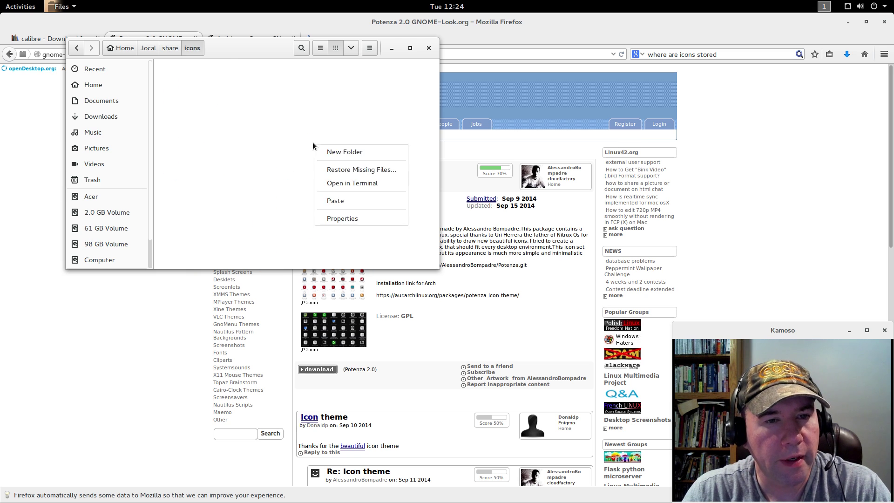
left_click(333, 200)
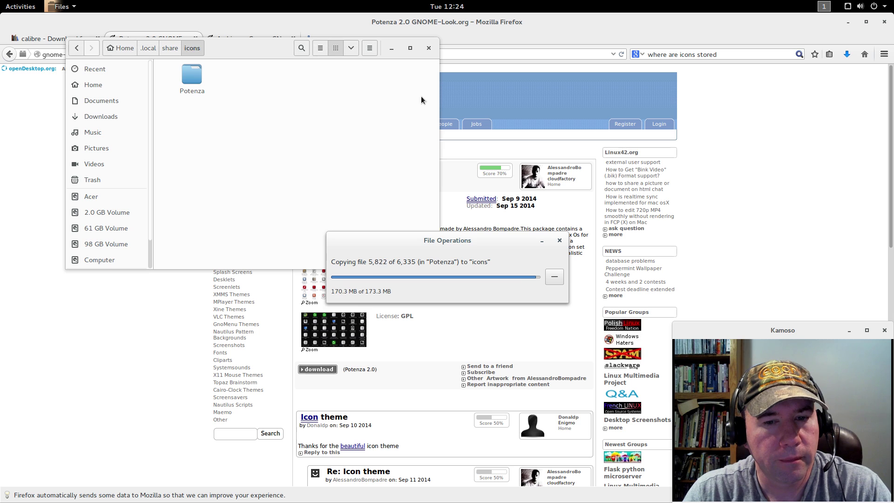
left_click(428, 48)
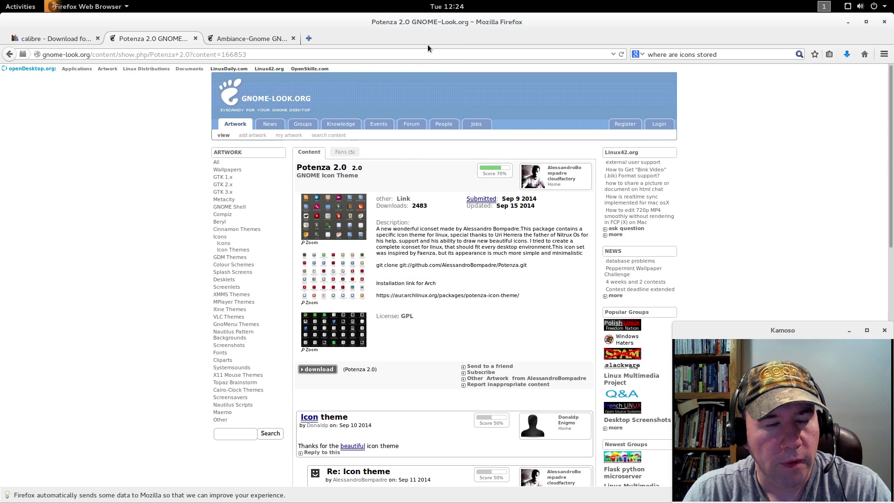
Open Tweak Tool, set the icon theme to Potenza and check the icons in the activities overview.
key("super")
type("tweak")
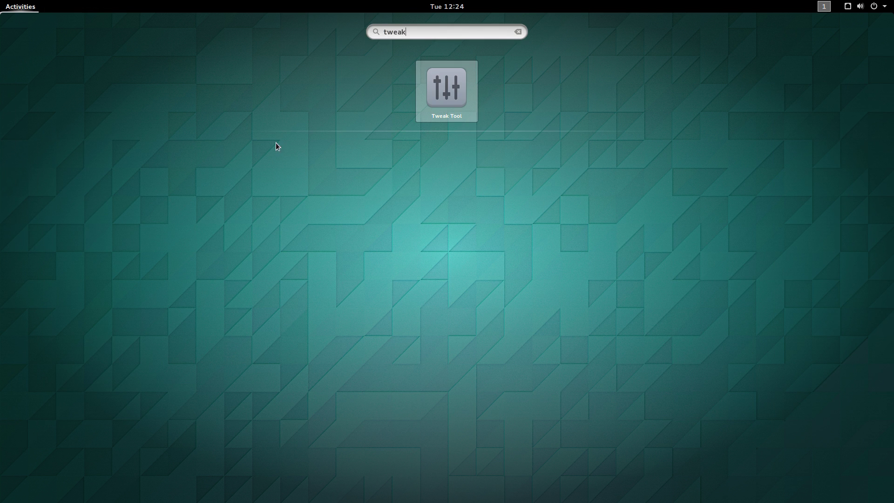
left_click(472, 82)
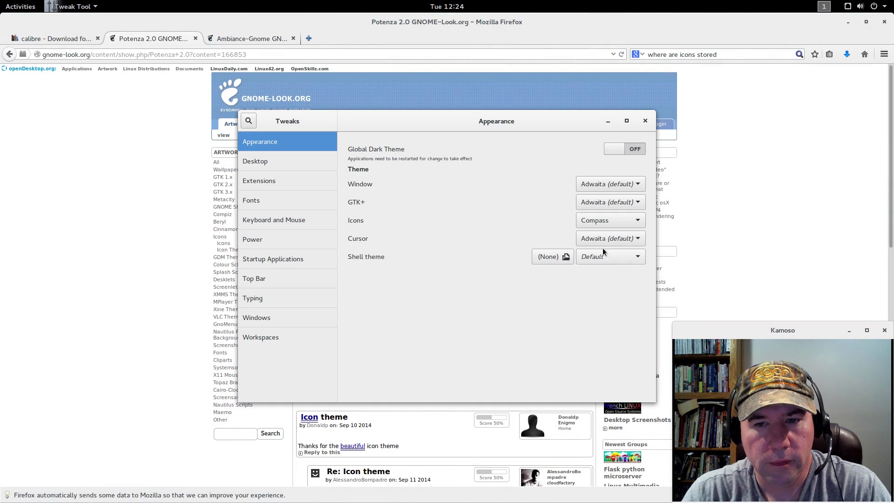
left_click(636, 223)
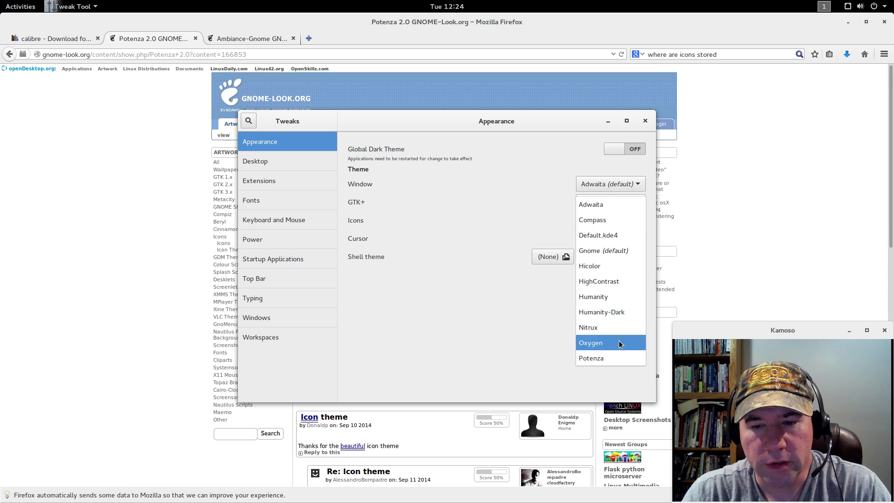
left_click(606, 358)
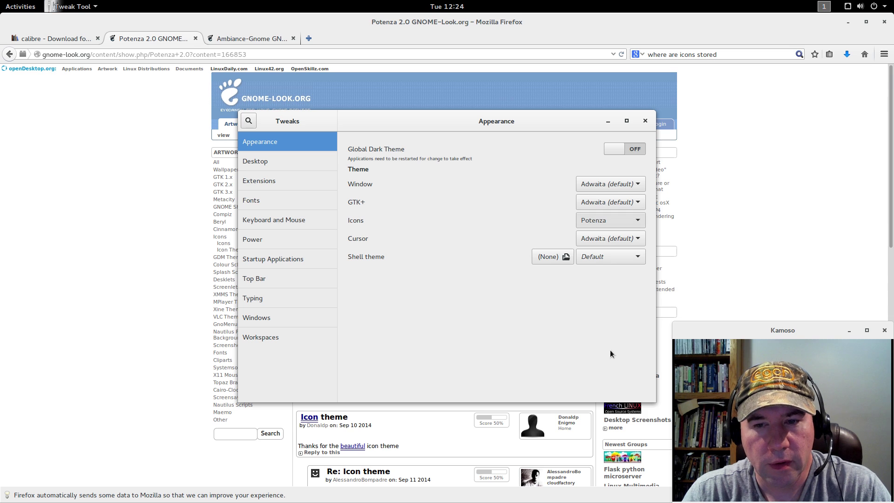
key("super")
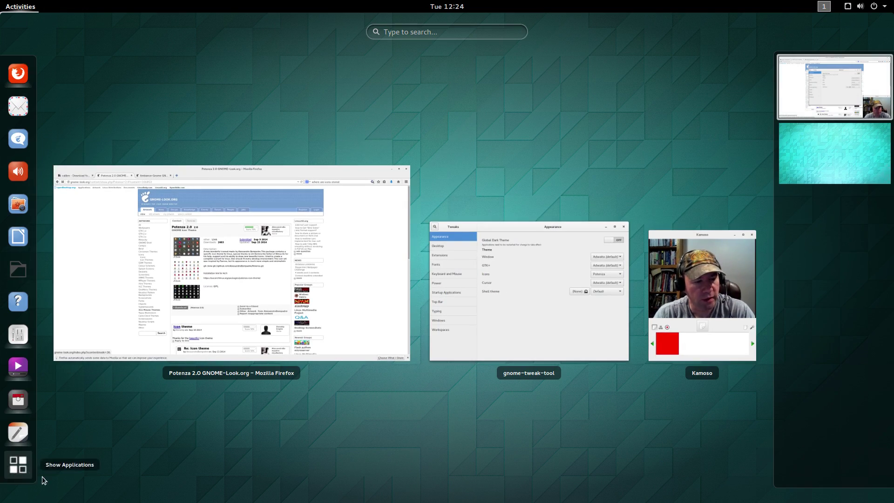
key("super")
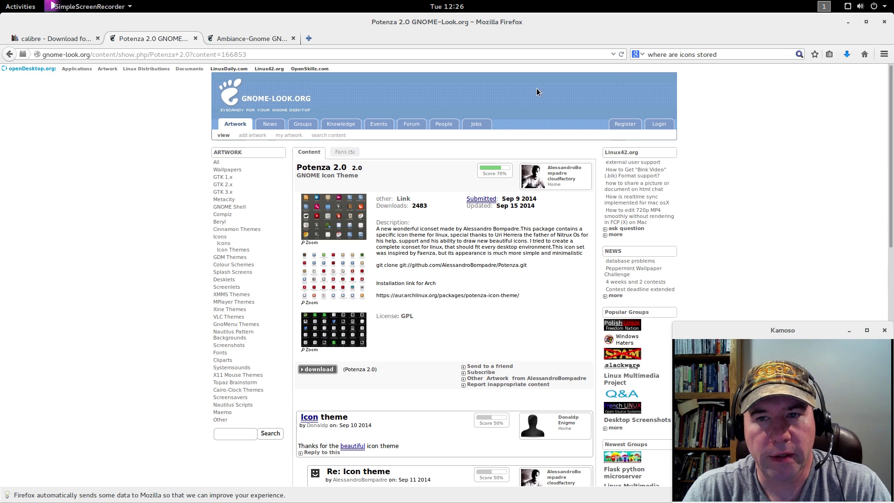
Open Tweak Tool again and examine the full list of shell extensions and which ones are enabled.
mouse_move(146, 70)
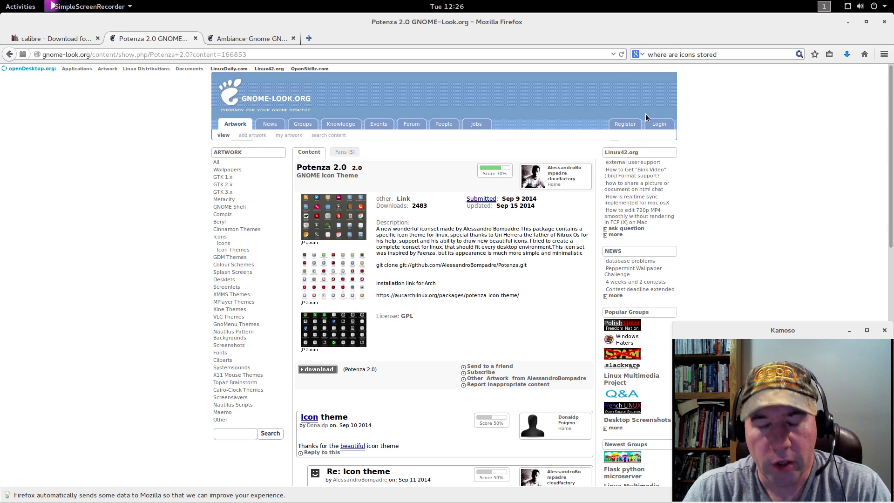
key("super")
type("twe")
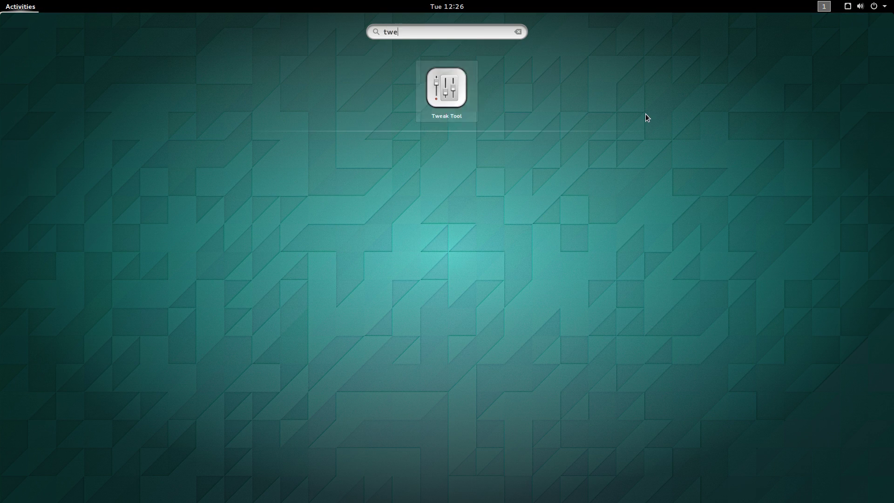
type("ak")
key("super")
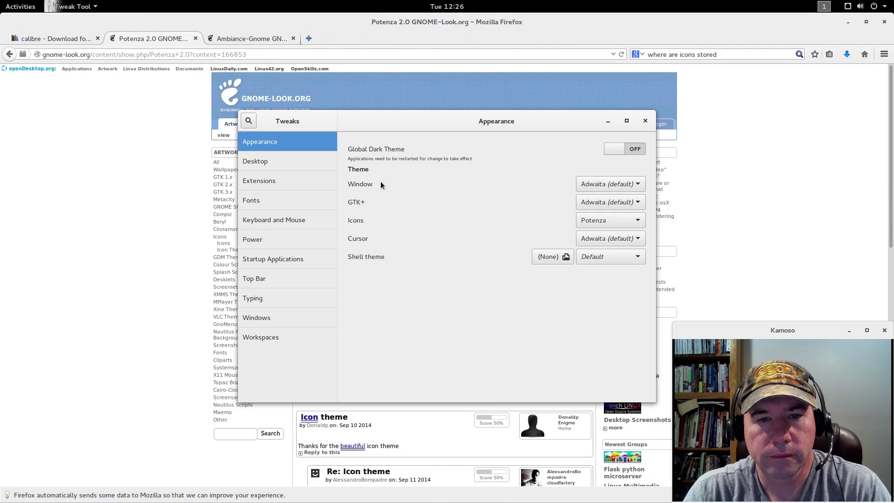
left_click(267, 183)
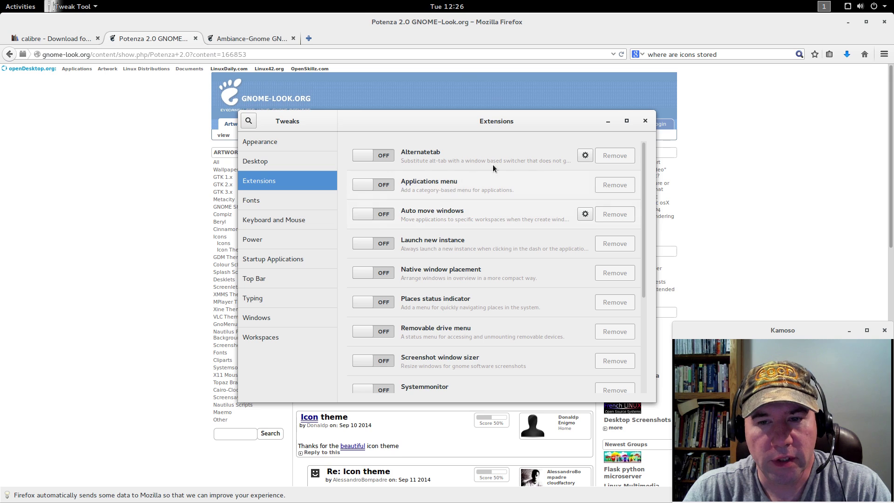
left_click_drag(650, 214, 651, 346)
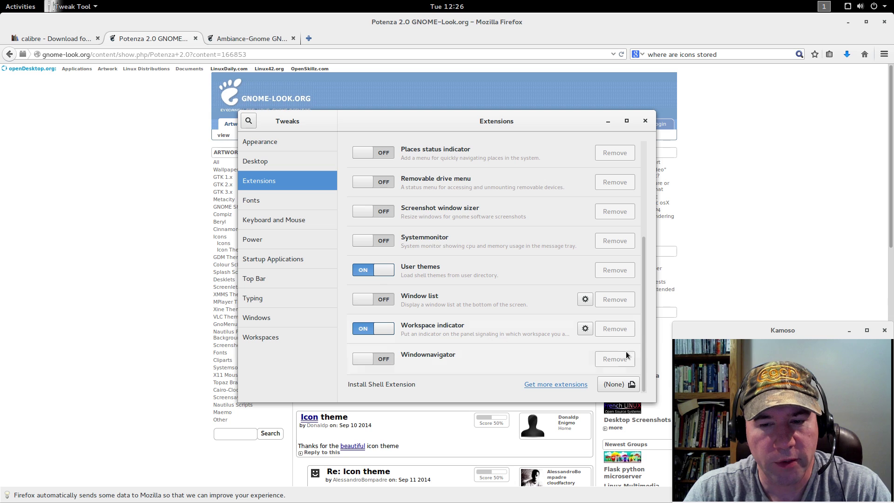
left_click_drag(644, 342, 637, 235)
scroll(636, 266, "down", 1)
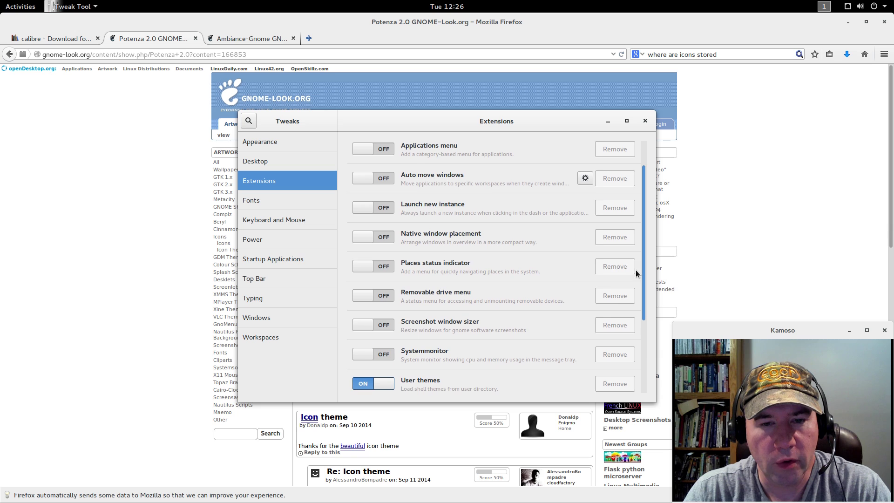
left_click_drag(454, 127, 259, 195)
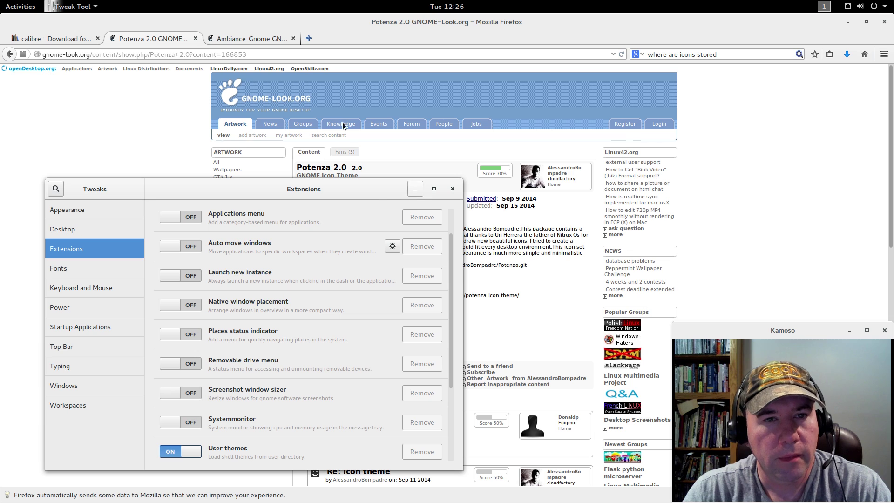
Search the web for gnome extensions in Firefox and open the GNOME Shell Extensions site.
left_click_drag(728, 56, 634, 55)
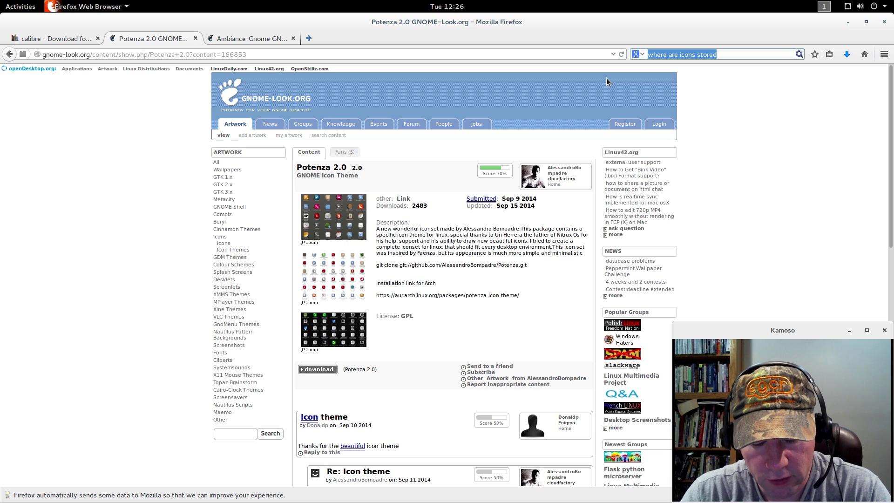
type("gnome")
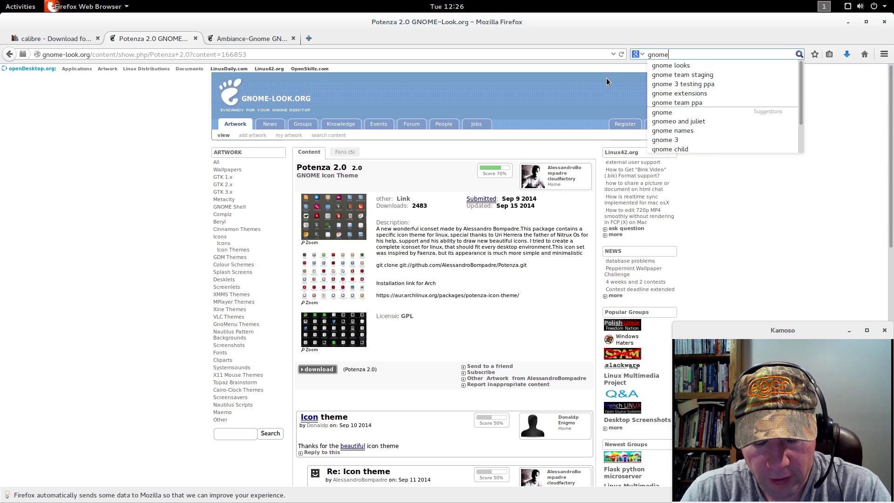
type(" extem")
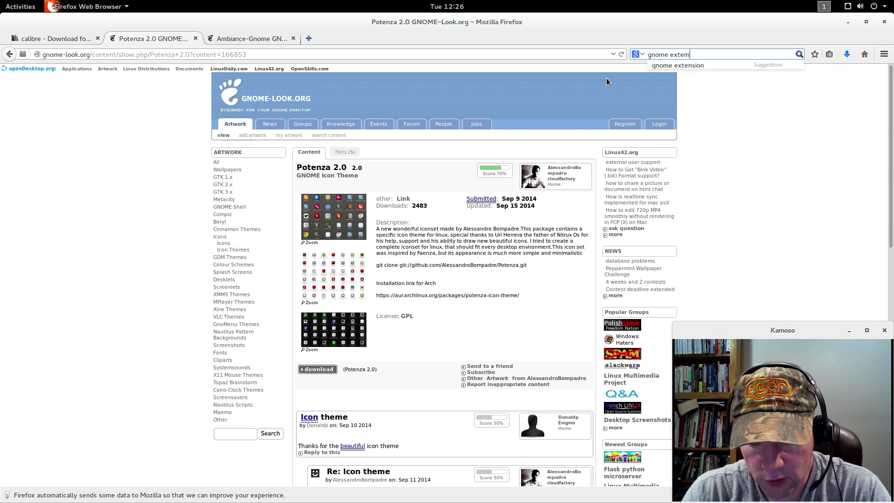
key("BackSpace")
type("nsions")
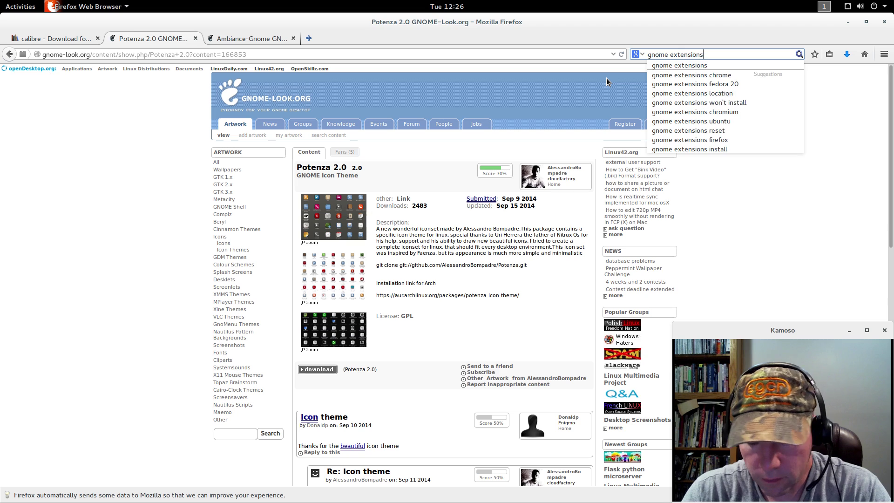
key("Return")
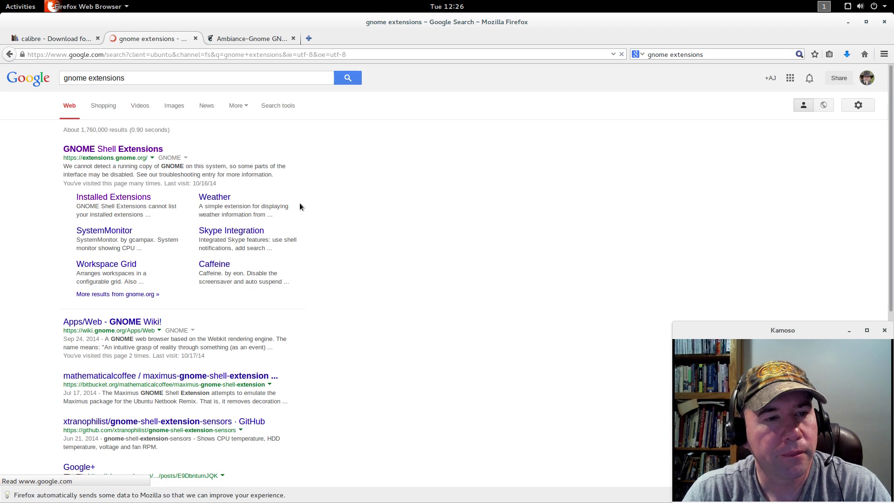
left_click(142, 149)
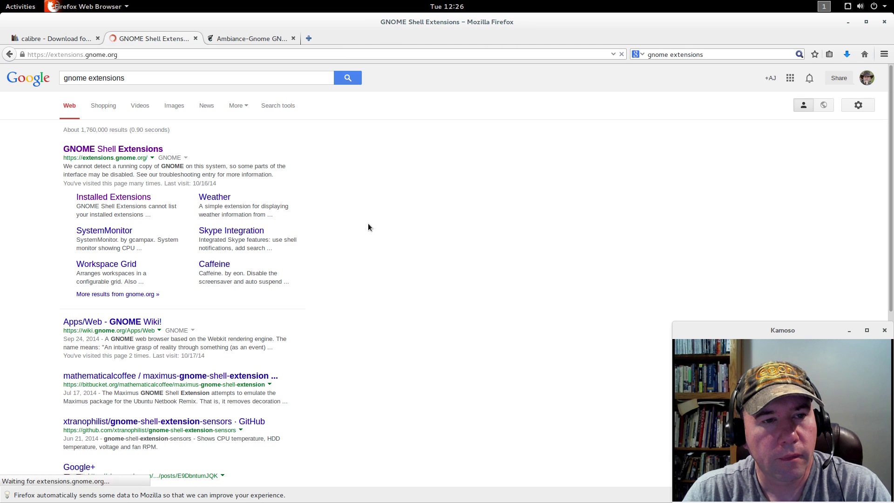
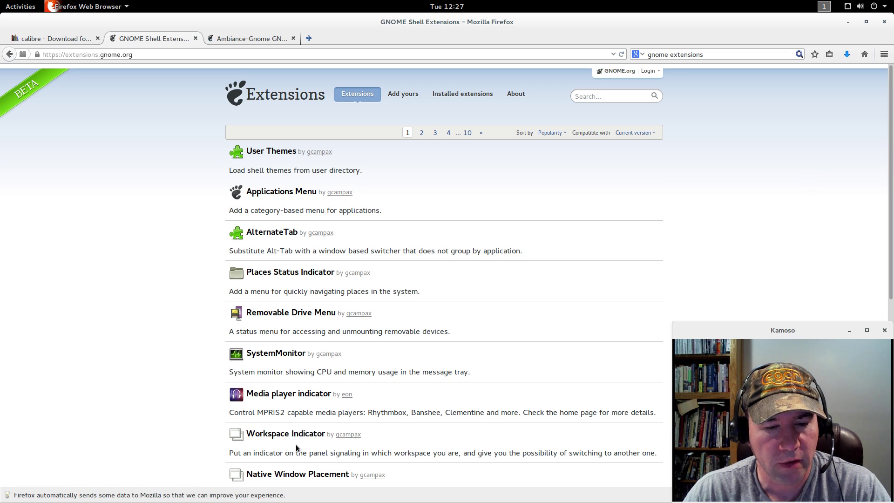
Open the Media player indicator extension in a new tab and install it.
right_click(262, 397)
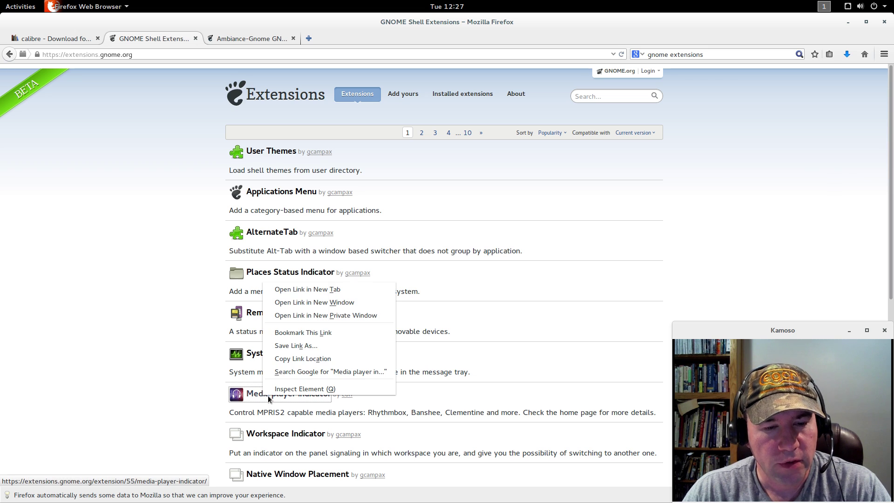
left_click(289, 288)
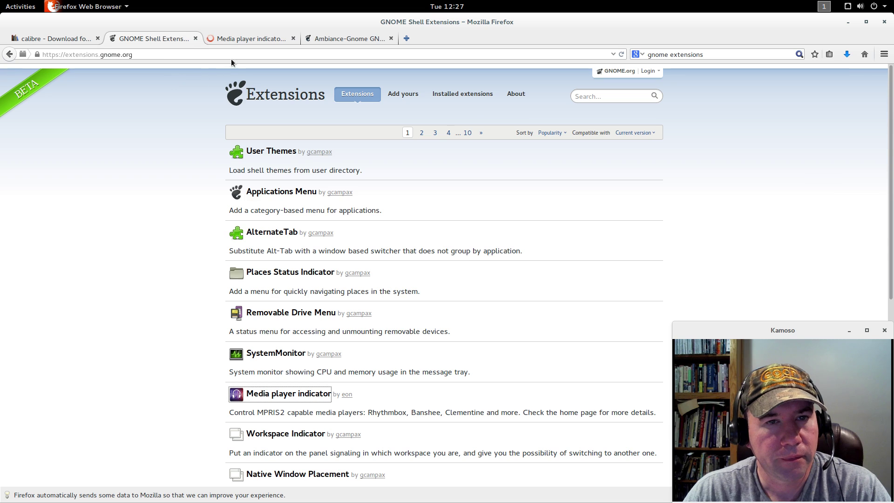
left_click(230, 38)
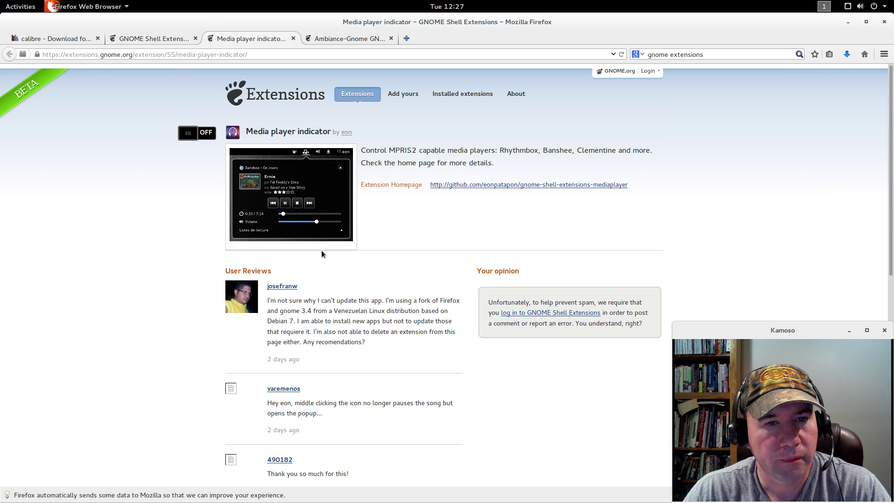
left_click(208, 133)
left_click(526, 274)
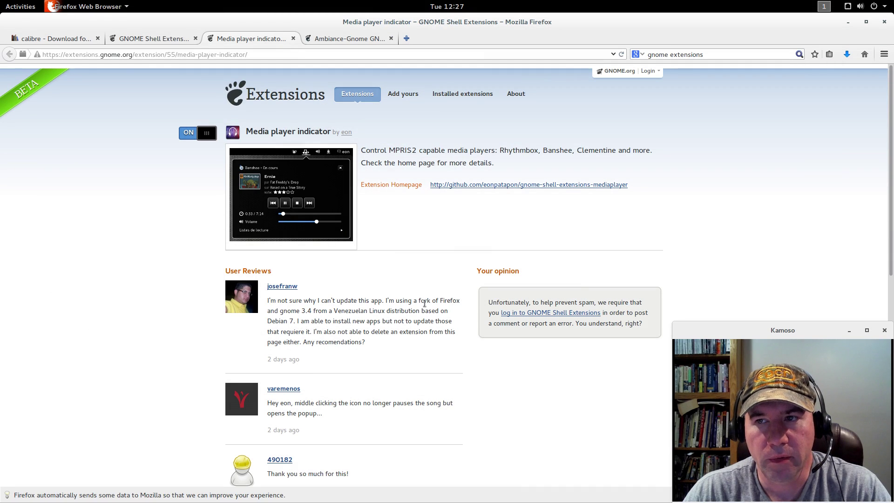
Examine the system menu and the Media player indicator screenshot at full size, closing the extension's page when done.
left_click(871, 10)
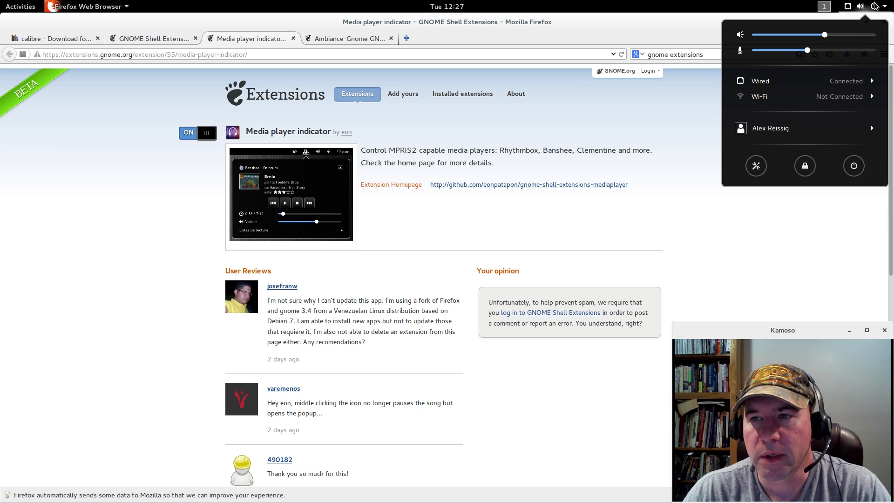
left_click(873, 7)
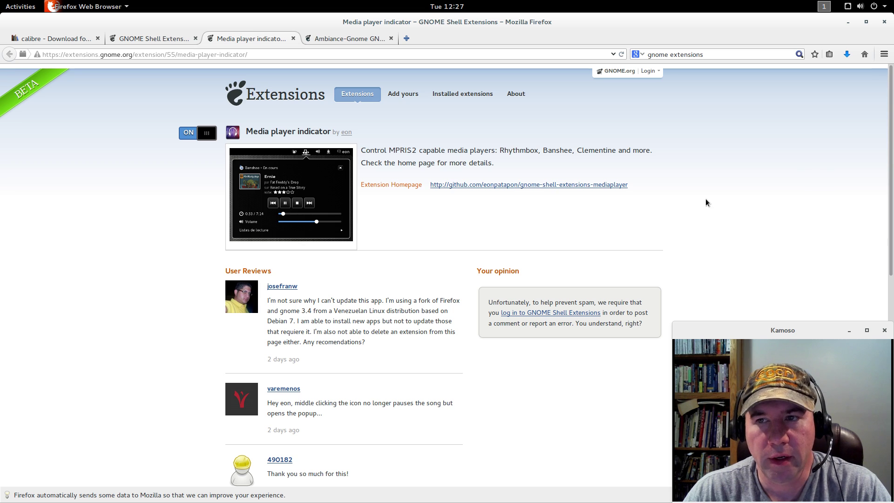
left_click(303, 199)
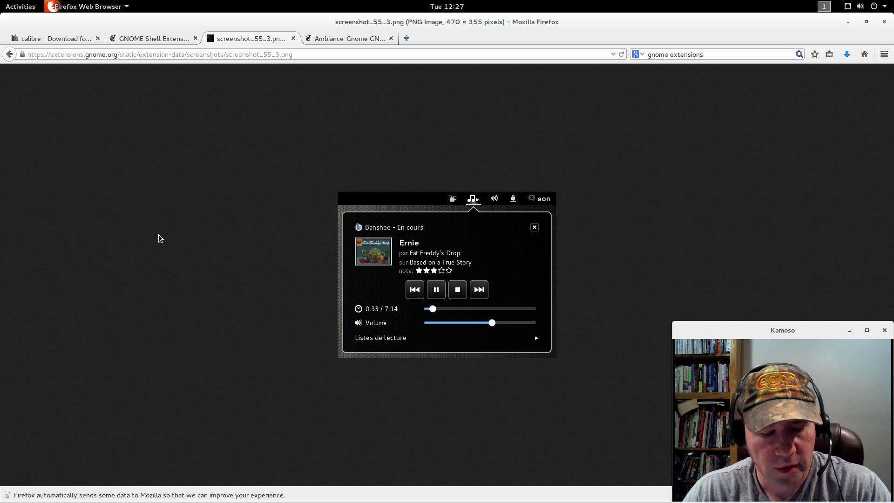
left_click(9, 55)
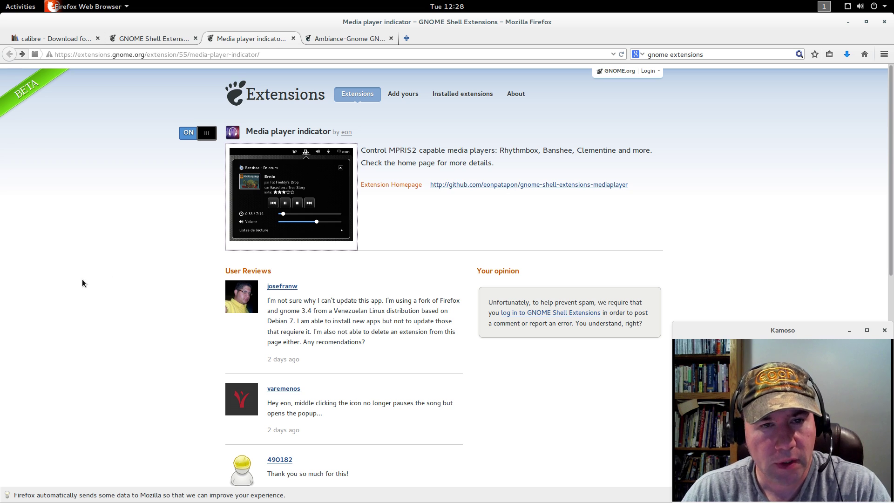
left_click(294, 39)
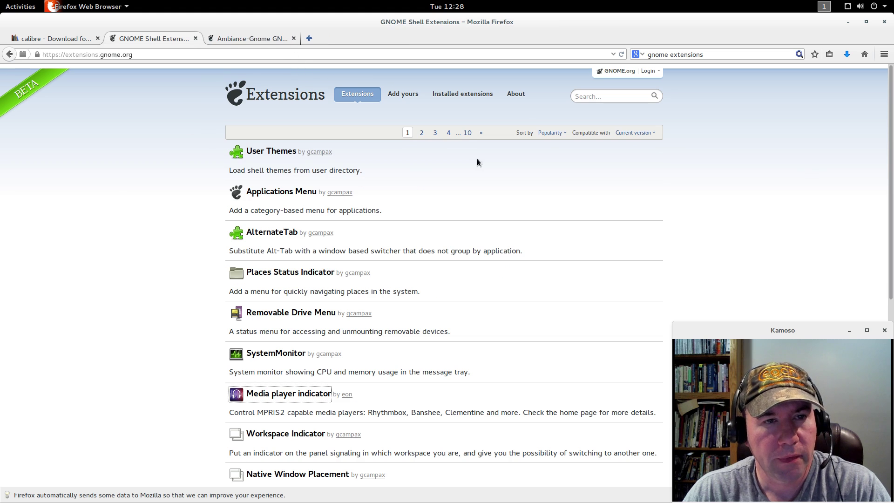
Find the Caffeine extension by searching the extensions site for "caf" and install it from its page in a new tab.
left_click(637, 94)
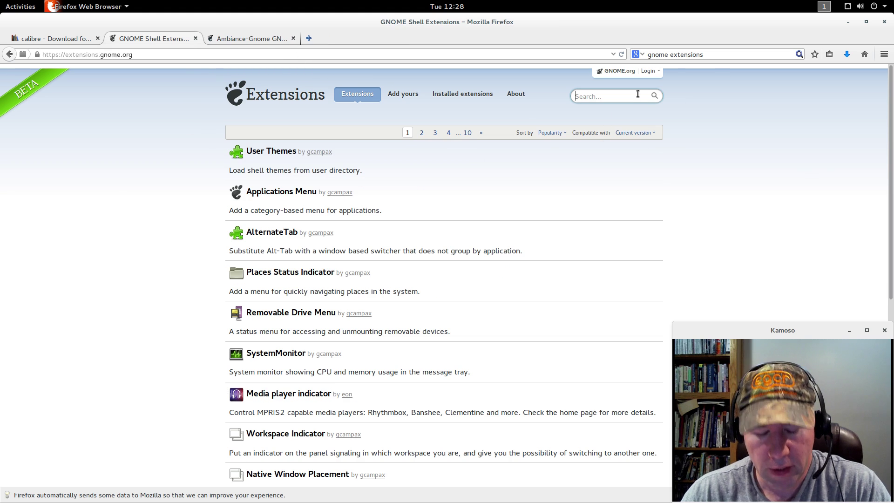
type("caf")
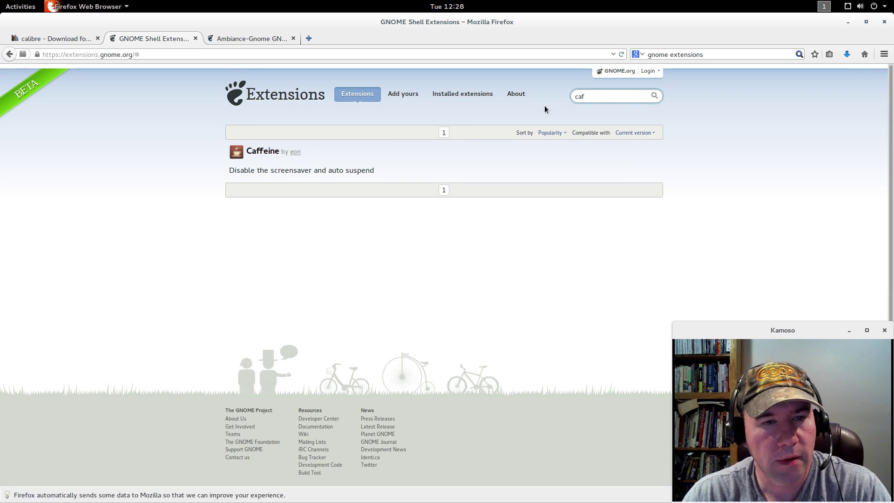
right_click(255, 153)
left_click(261, 159)
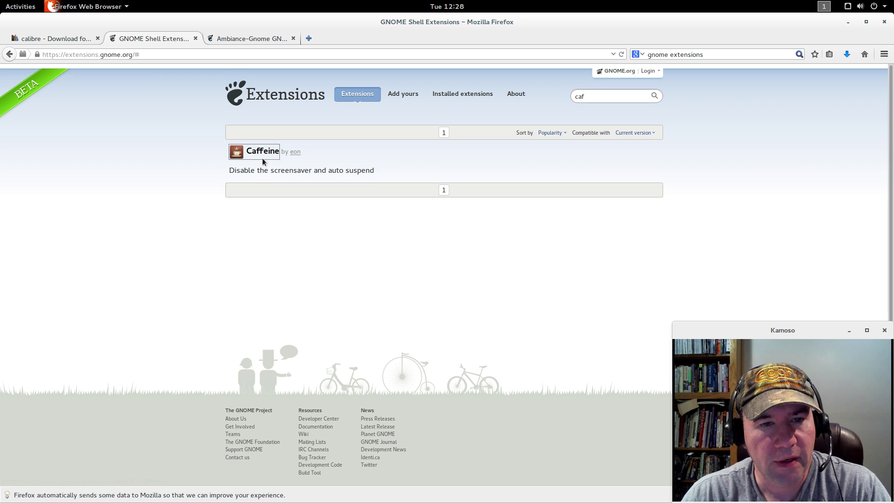
left_click(233, 40)
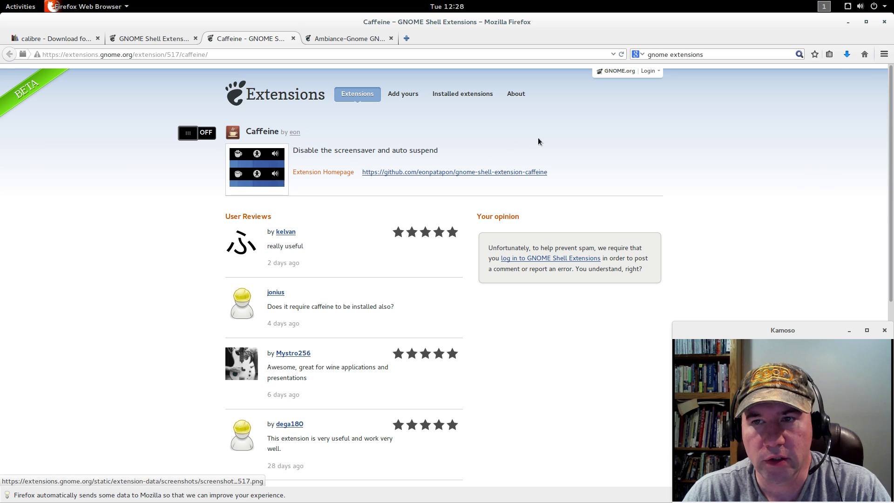
left_click(210, 134)
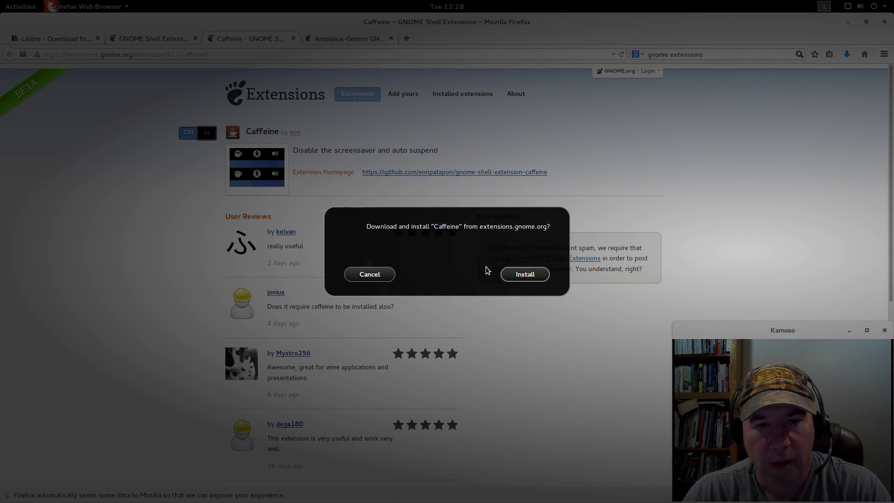
left_click(517, 276)
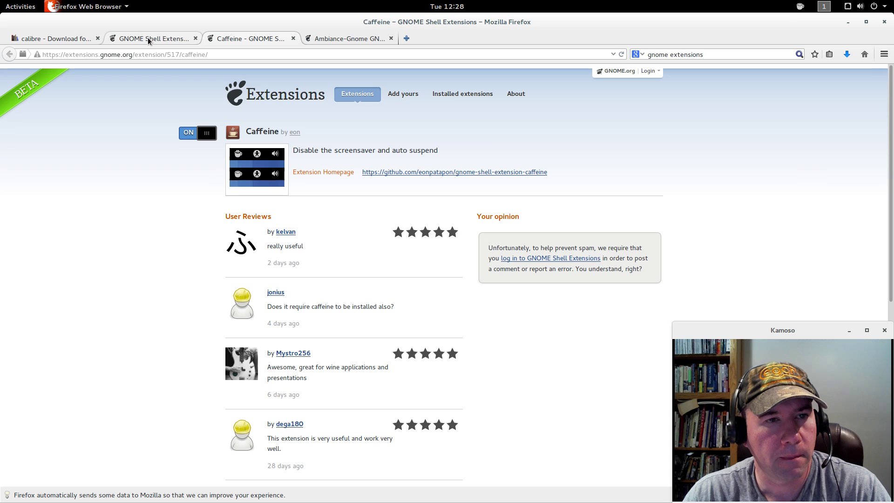
Go back to the GNOME Shell Extensions list and replace the previous search with one for "skyp".
left_click(169, 38)
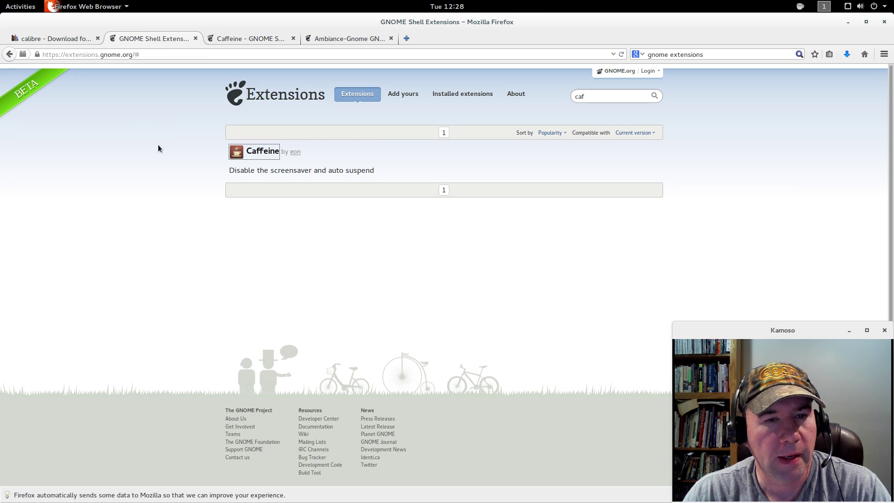
left_click_drag(586, 98, 568, 97)
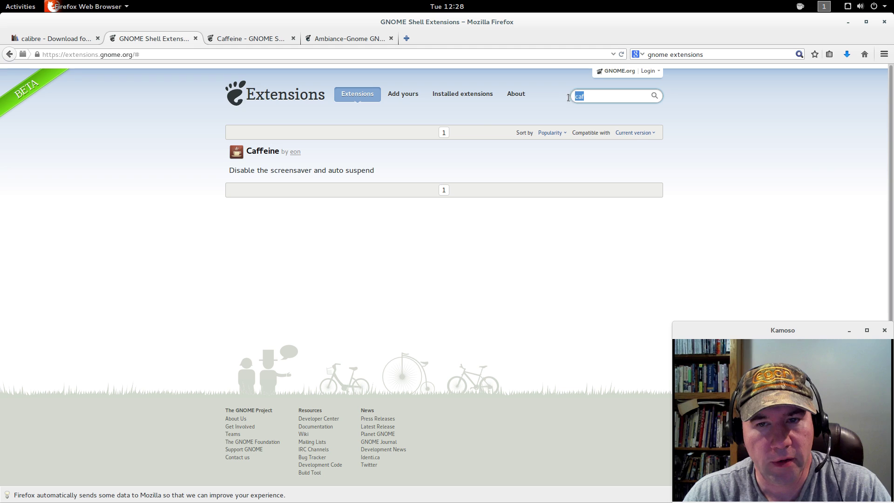
key("BackSpace")
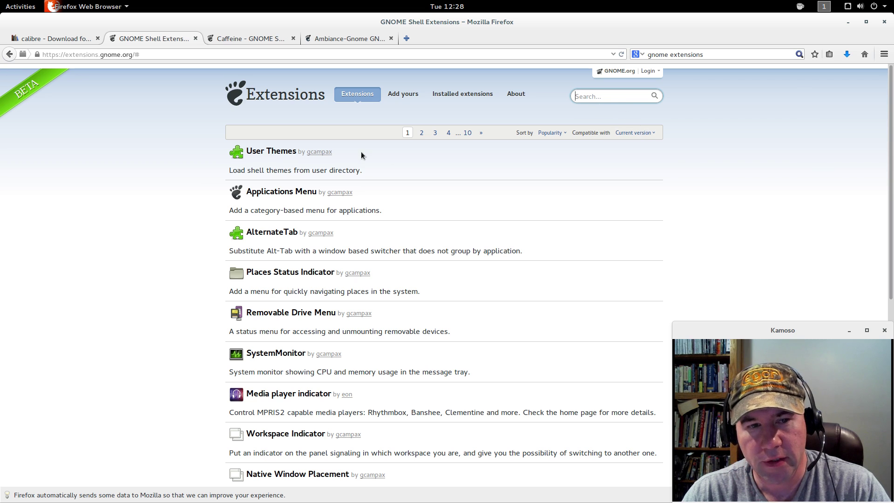
left_click(612, 95)
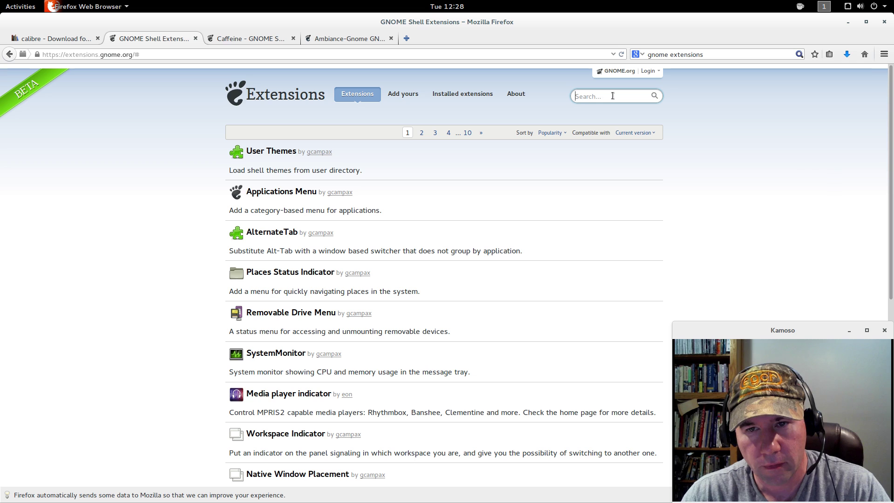
type("skyp")
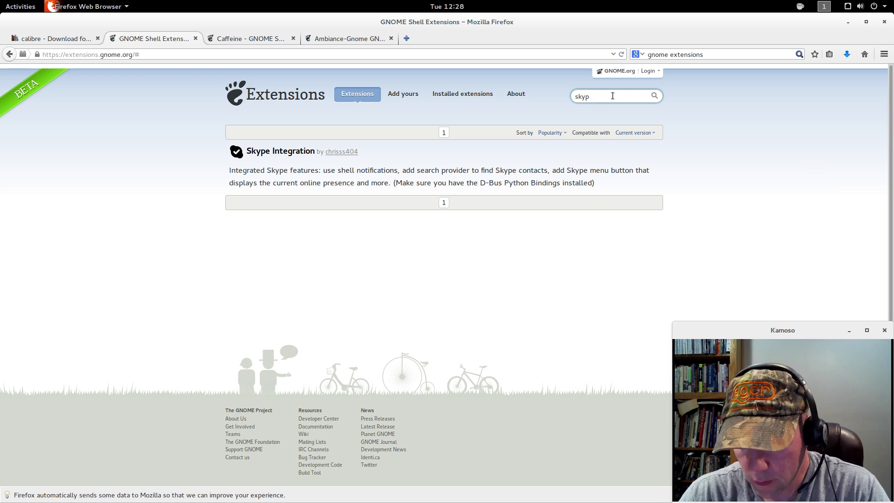
Find the Dash to Dock extension by searching the extensions site for "dash" and install it from its page.
key("BackSpace")
key("BackSpace")
key("BackSpace")
key("BackSpace")
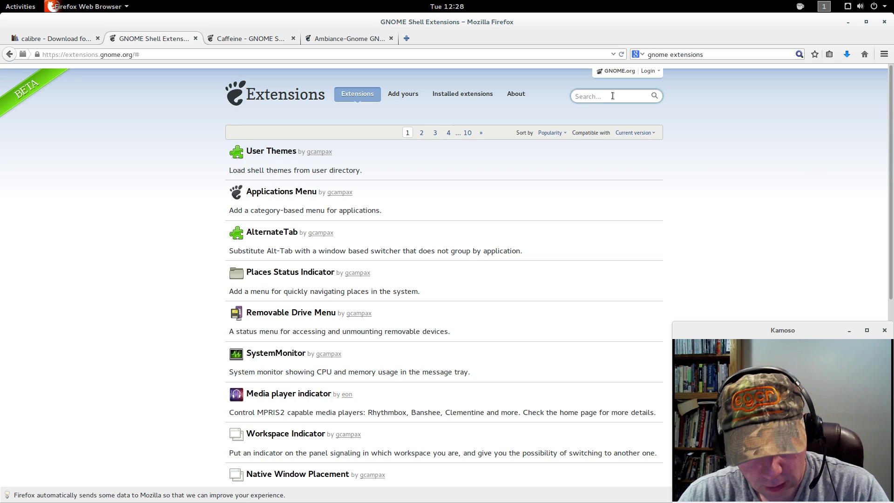
type("dash")
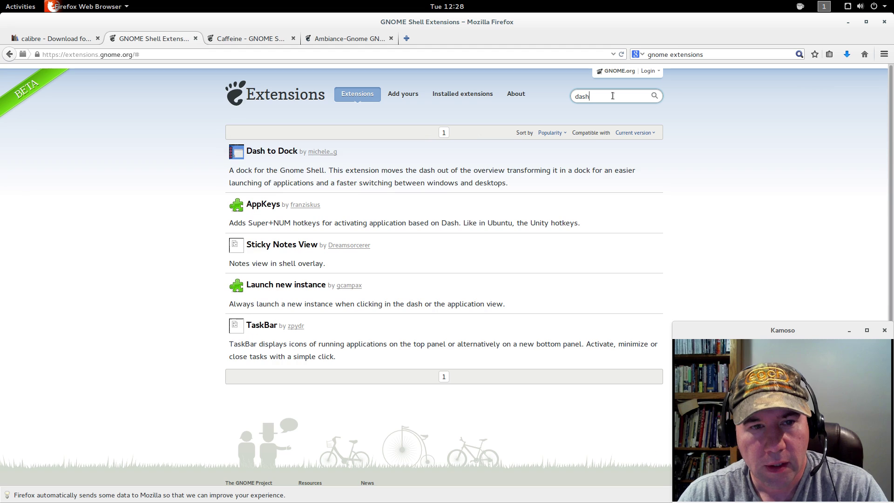
left_click(279, 150)
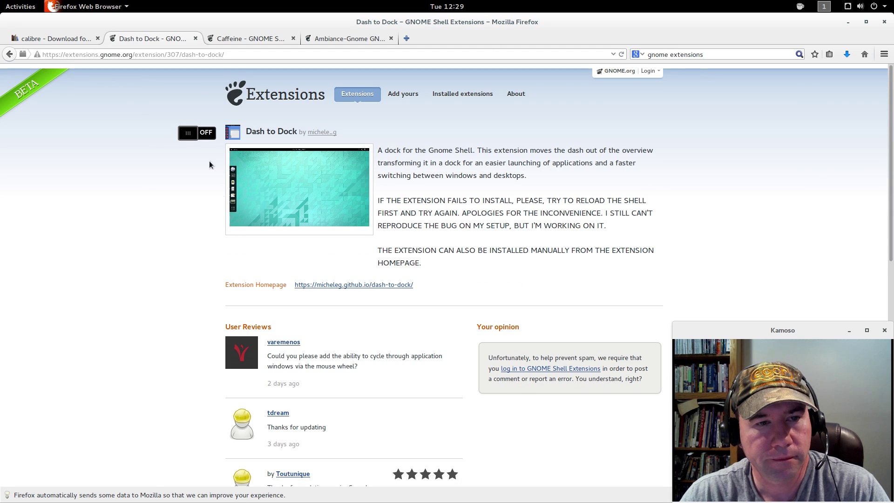
left_click(207, 137)
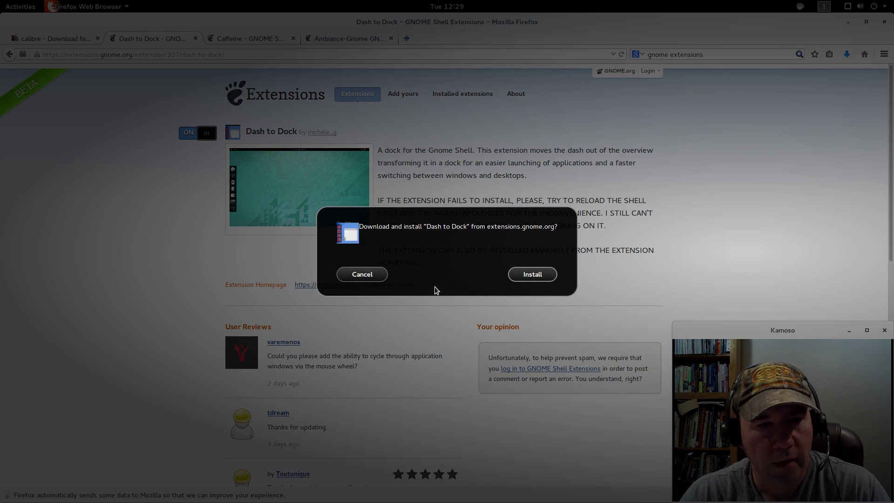
left_click(527, 277)
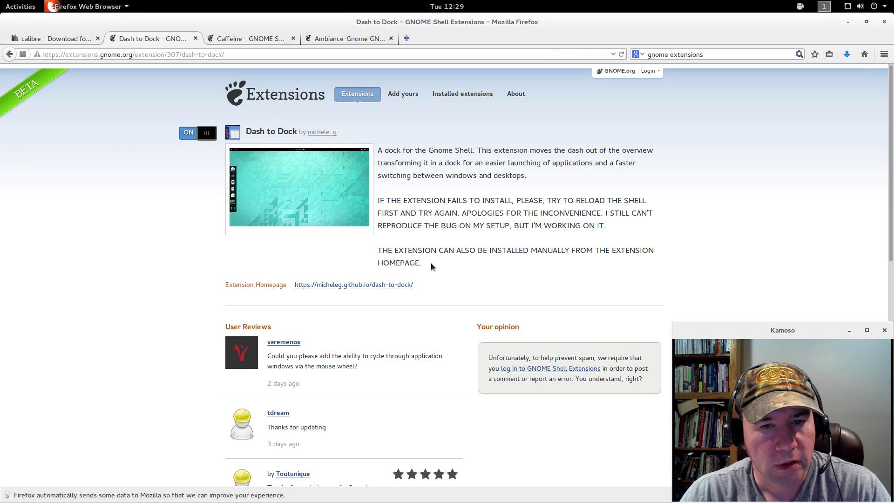
Review the installed extensions, set Dash to Dock's maximum icon size to 32 in its preferences, and close them.
mouse_move(1, 227)
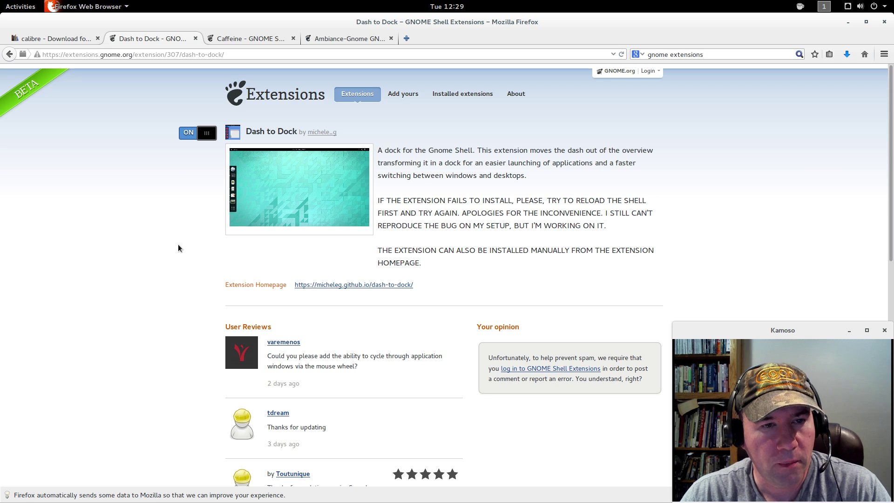
left_click(445, 93)
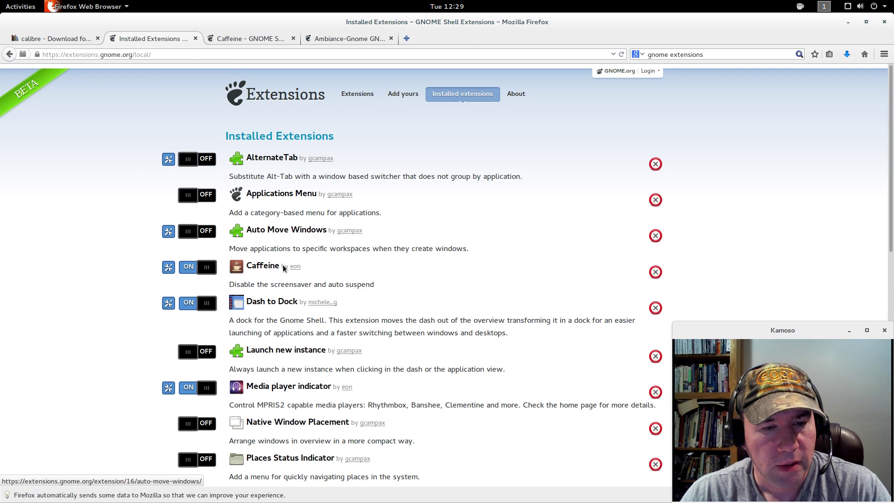
scroll(383, 365, "down", 3)
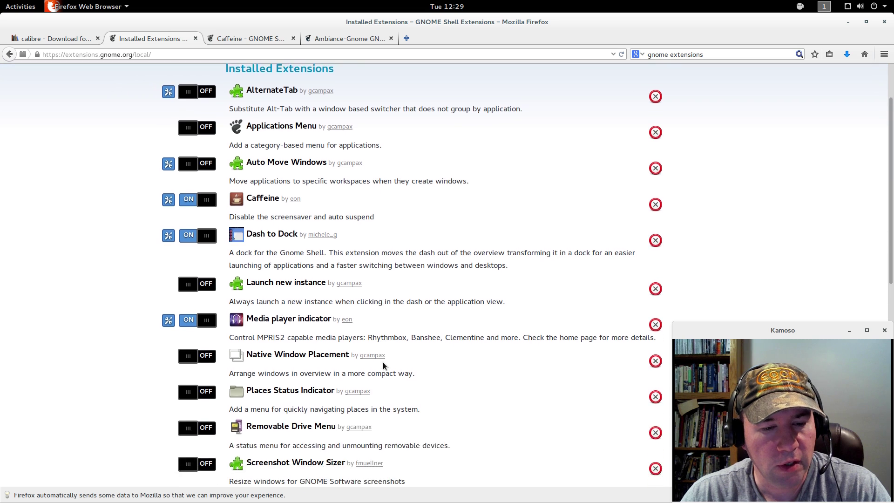
scroll(383, 366, "down", 10)
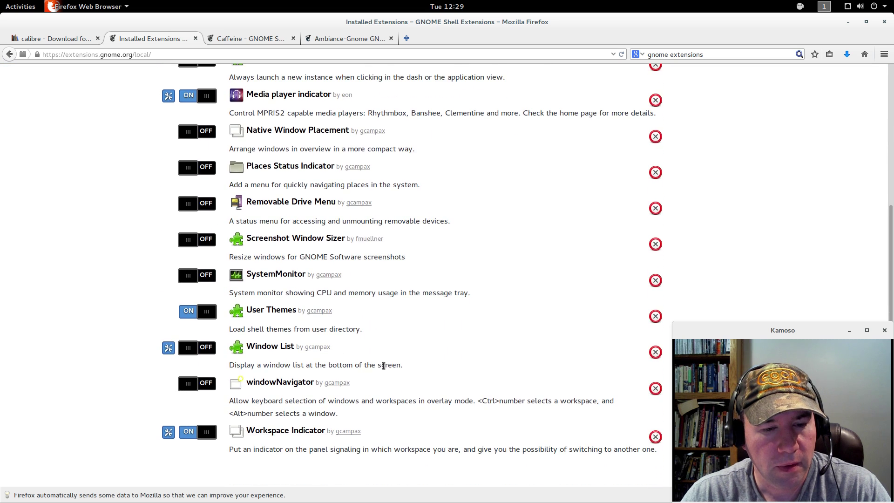
scroll(383, 365, "down", 3)
scroll(383, 348, "up", 17)
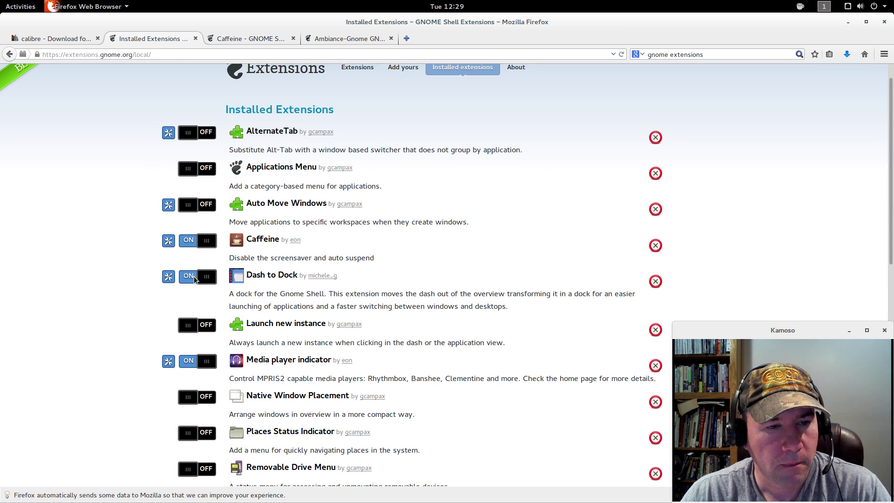
left_click(168, 276)
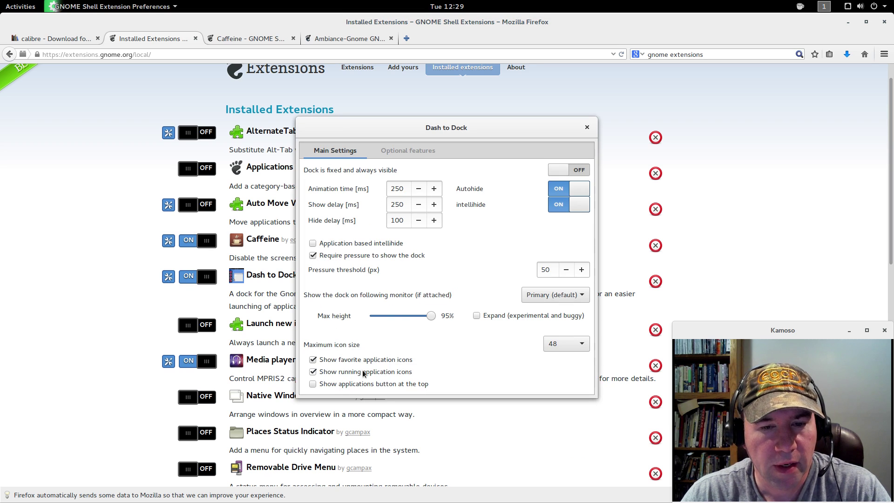
left_click(581, 344)
left_click(573, 331)
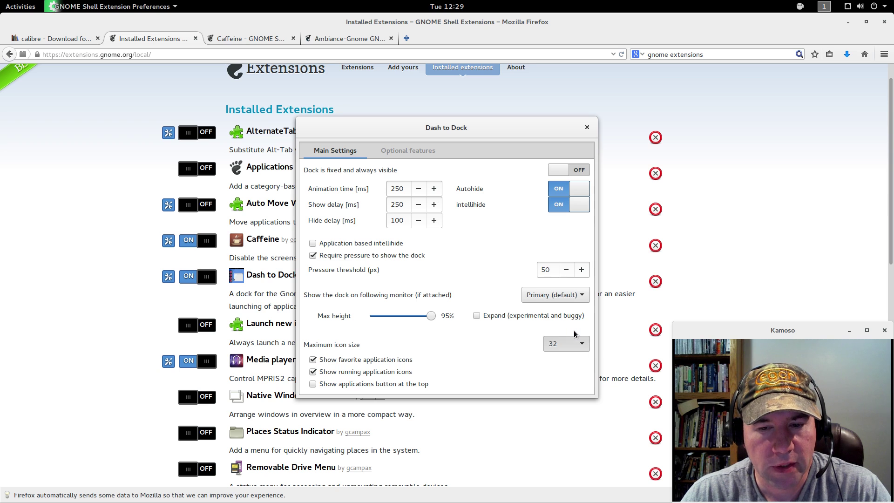
mouse_move(2, 269)
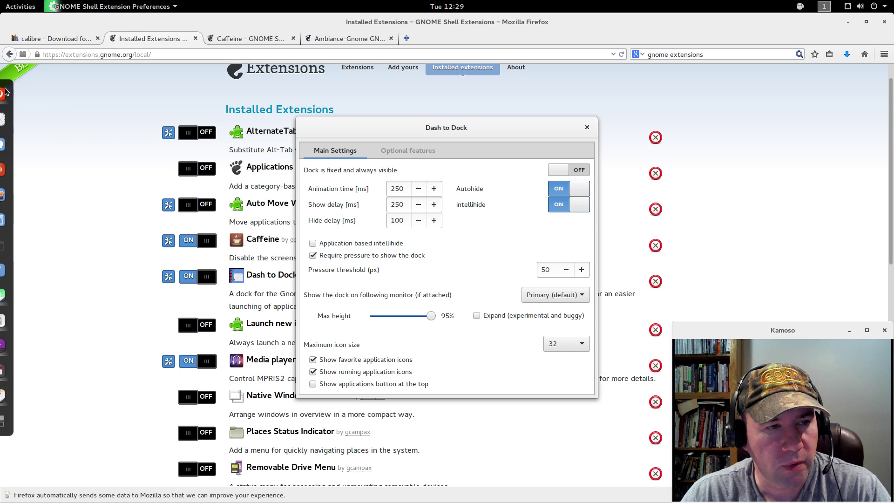
mouse_move(14, 321)
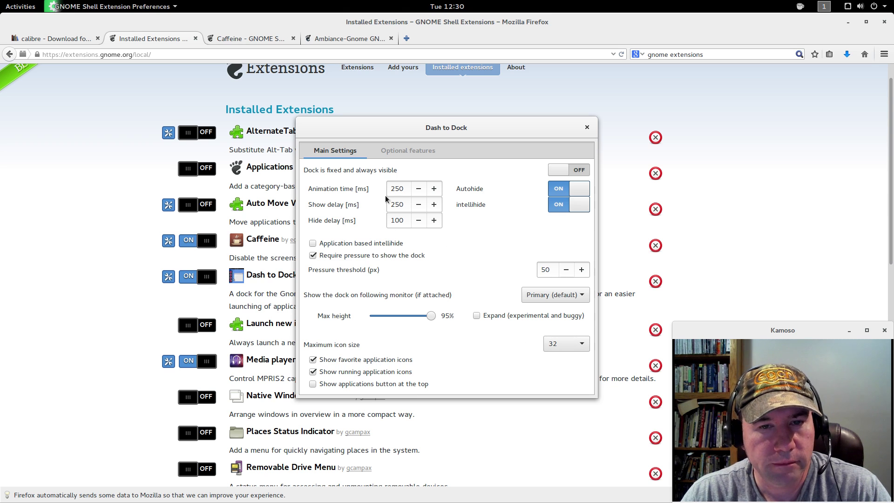
left_click(586, 127)
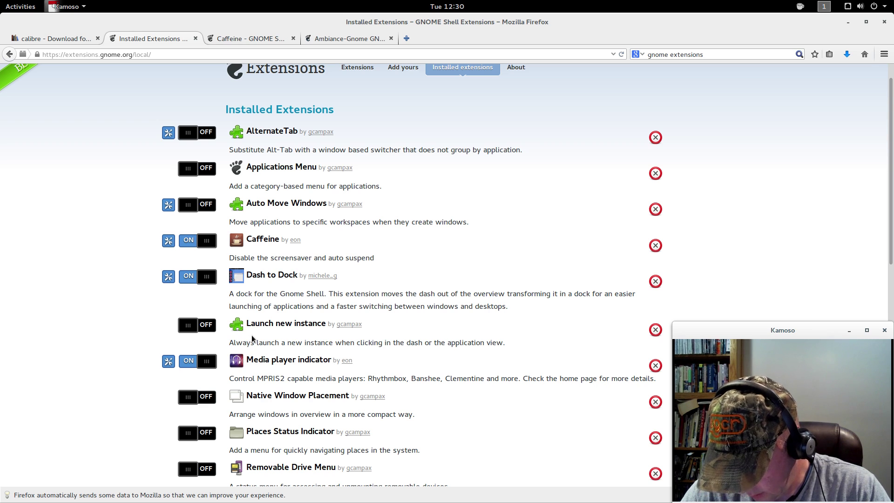
Close the Caffeine page, find Drop Down Terminal by searching all extensions for "termin", and install it.
scroll(495, 190, "up", 1)
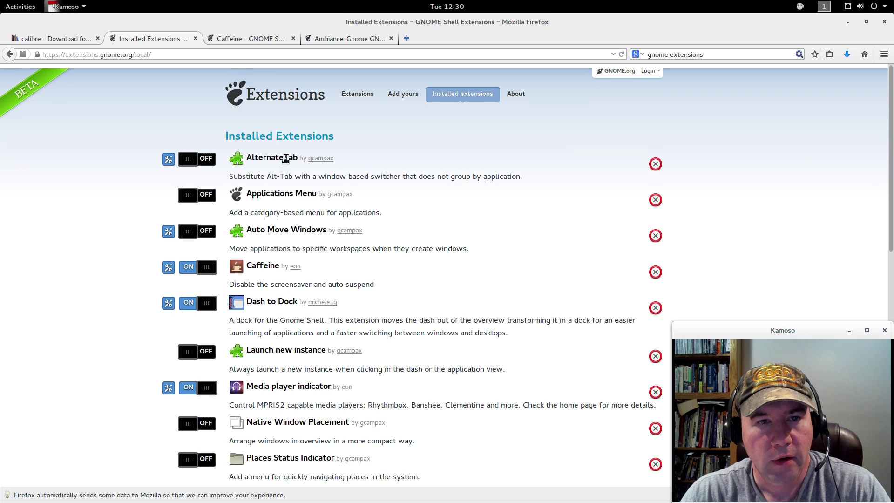
left_click(291, 39)
left_click(356, 95)
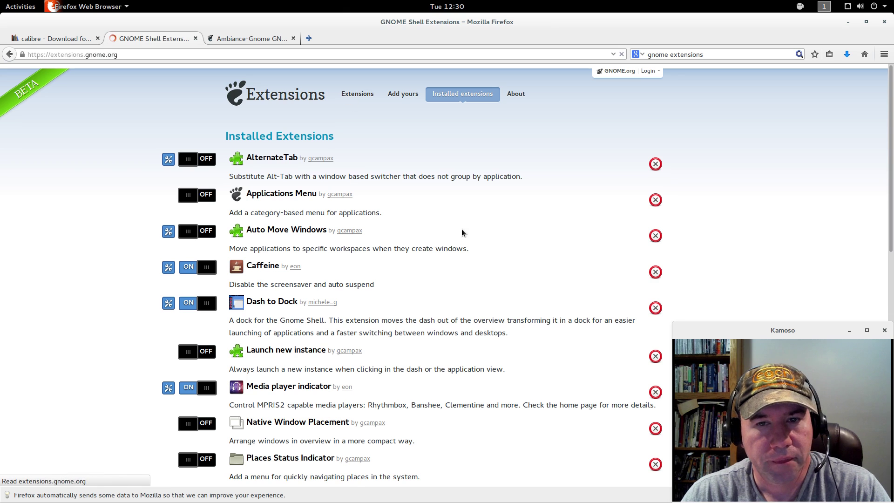
left_click(596, 98)
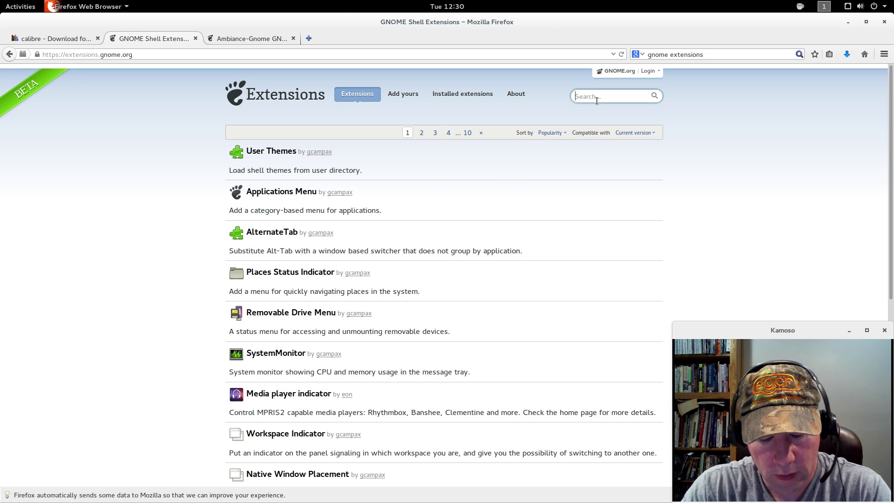
type("terminal")
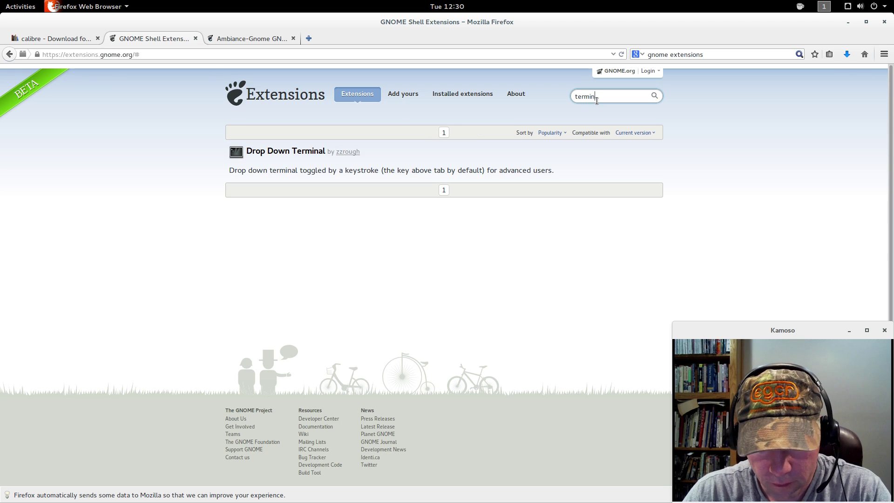
left_click(261, 154)
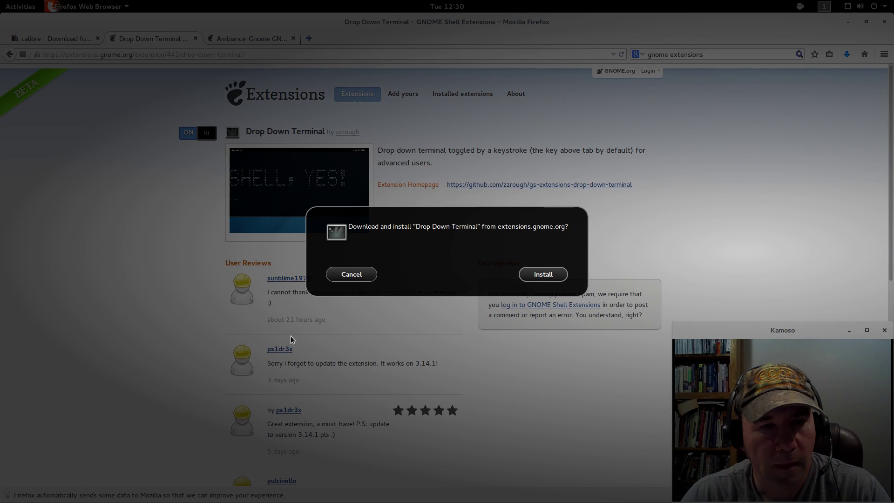
left_click(535, 275)
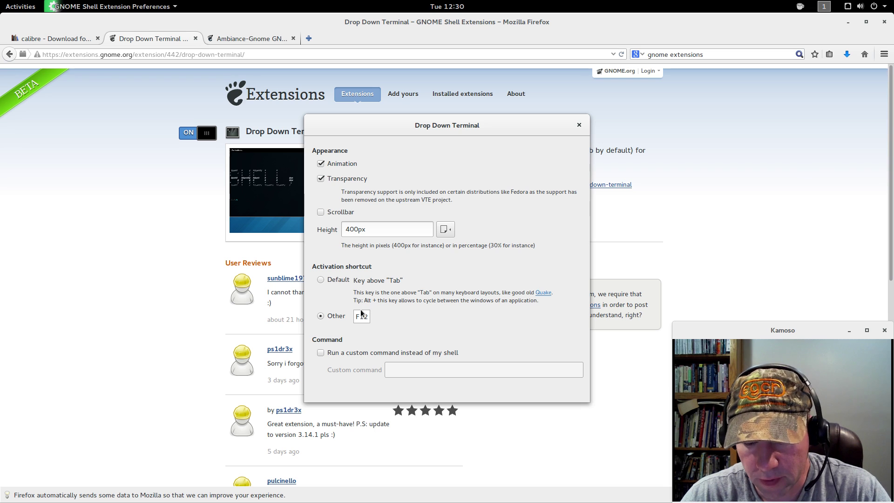
Test showing and hiding the drop-down terminal with its activation shortcut, and close the extension's preferences.
key("F12")
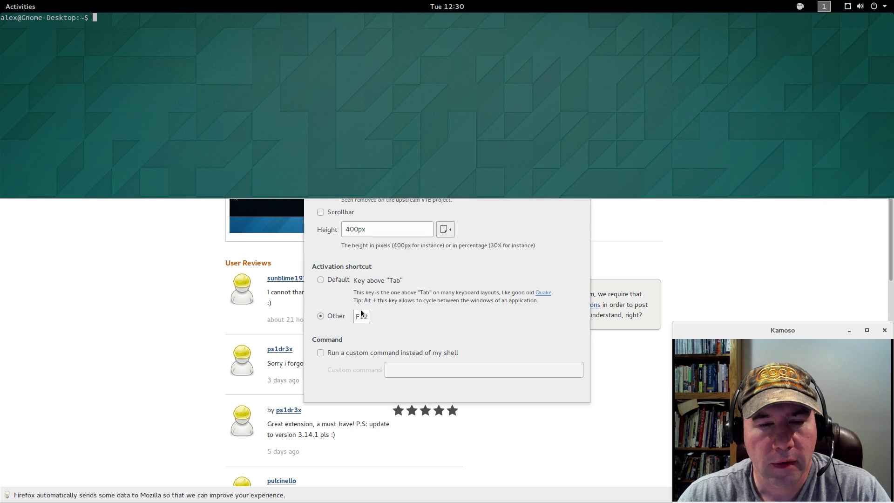
key("F12")
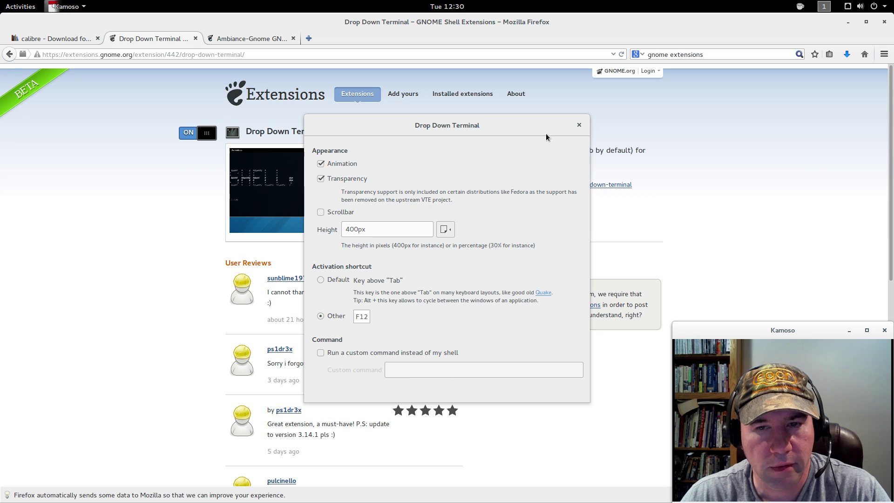
left_click(578, 126)
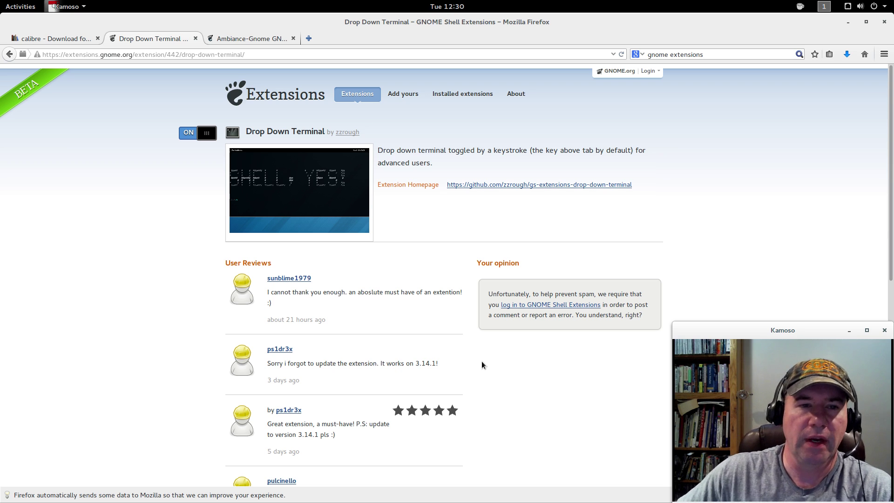
Open the Applications Menu extension from the extensions list and examine its screenshot at full size, returning to its page when done.
left_click(261, 100)
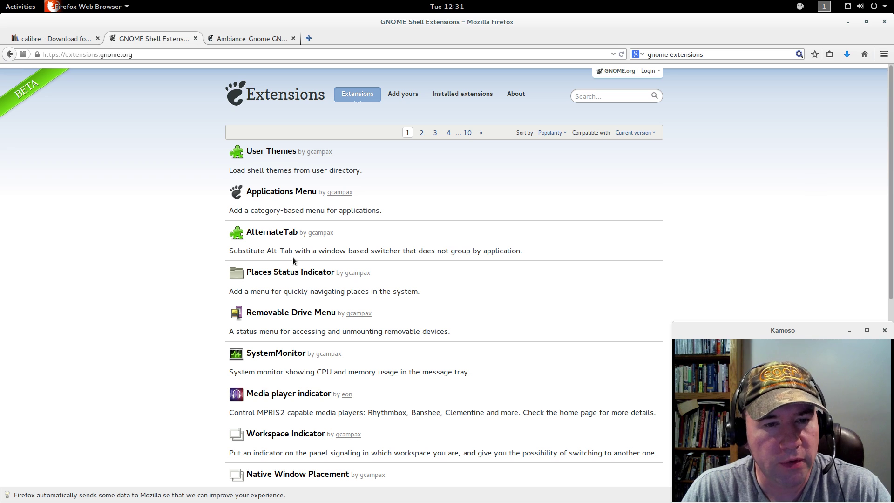
left_click(275, 195)
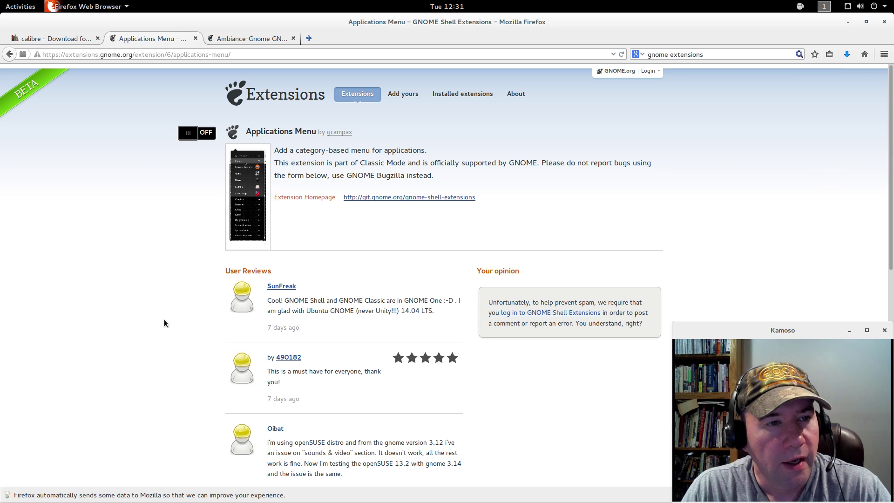
left_click(251, 199)
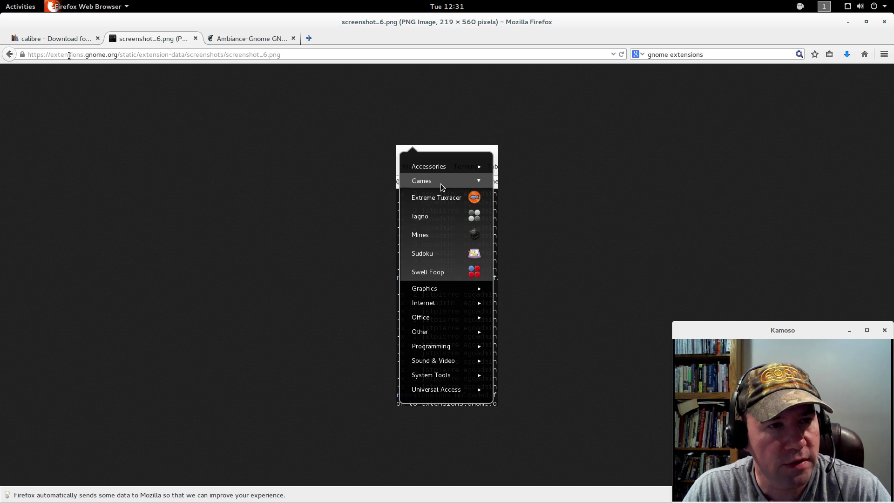
left_click(12, 54)
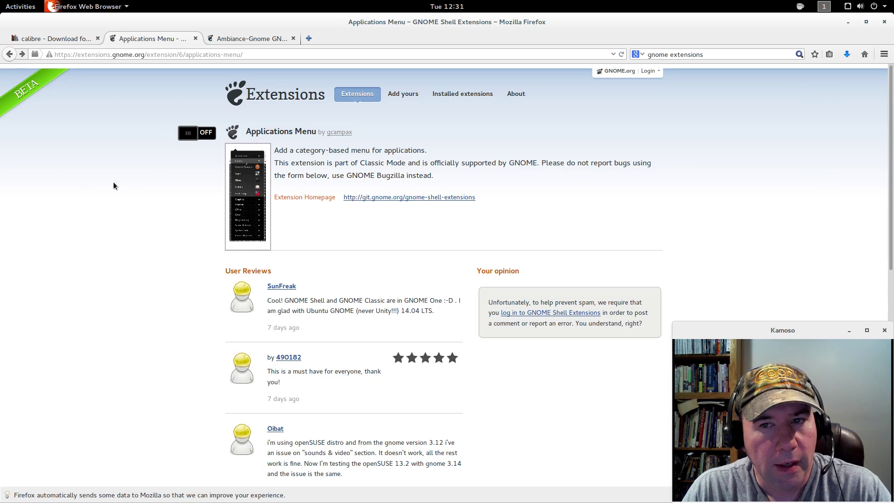
Search all GNOME Shell extensions for "gno" and open the Gno-Menu page.
left_click(357, 95)
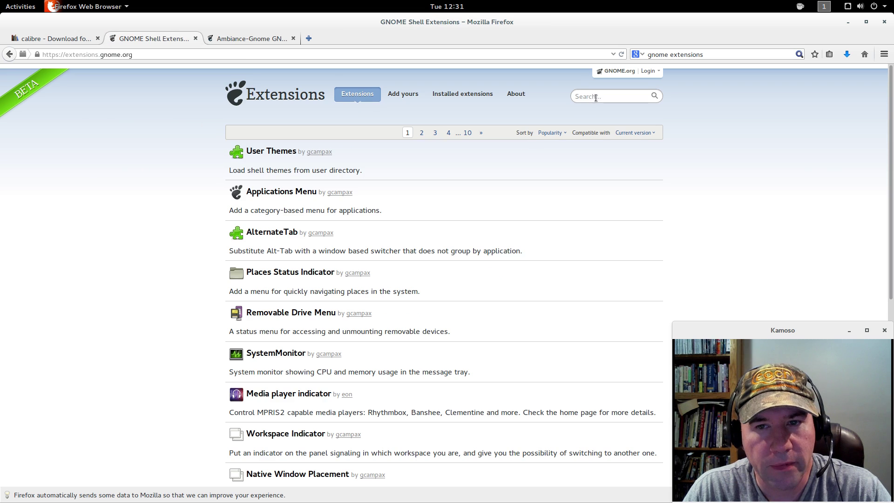
left_click(596, 98)
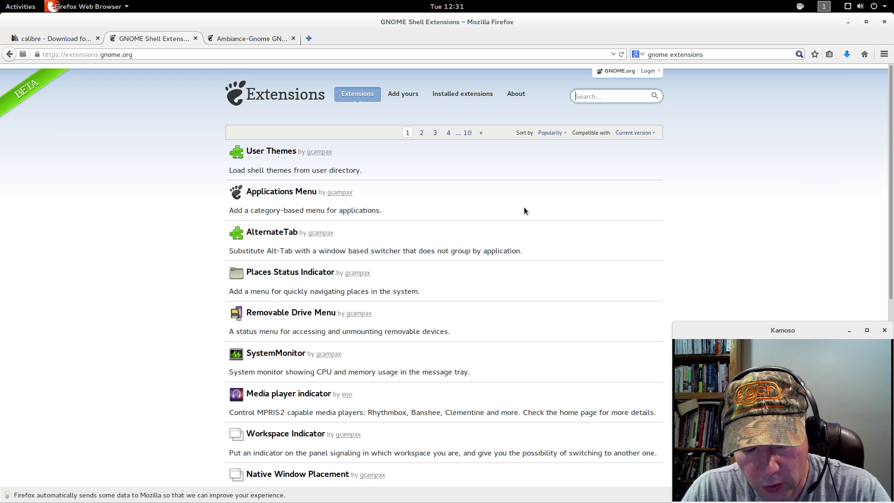
type("gno")
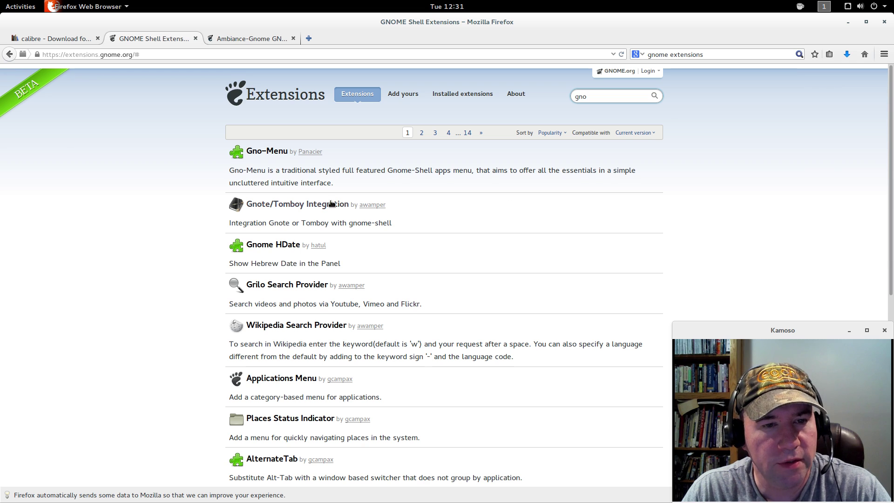
left_click(269, 152)
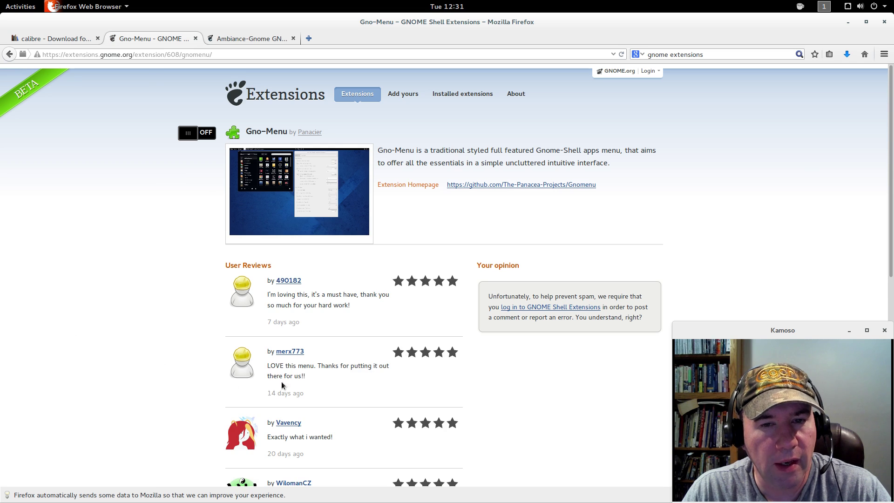
Examine the Gno-Menu screenshot at full size, return to its page and install the extension.
left_click(269, 175)
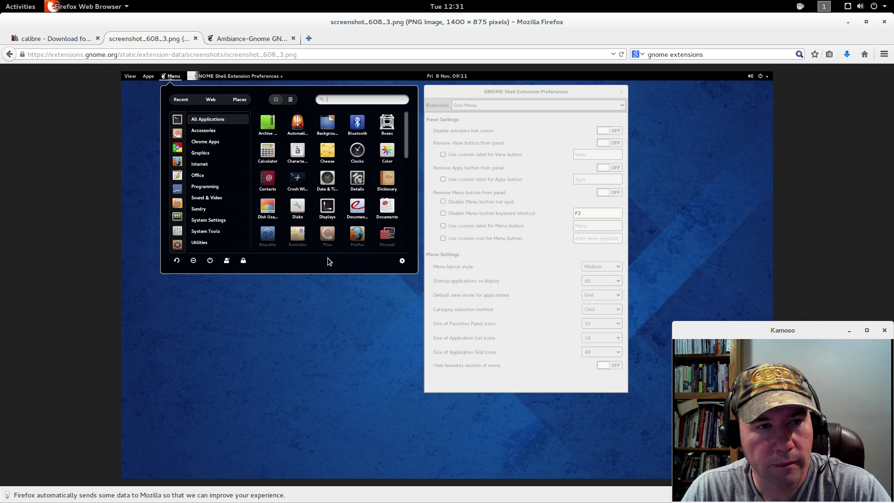
left_click(10, 54)
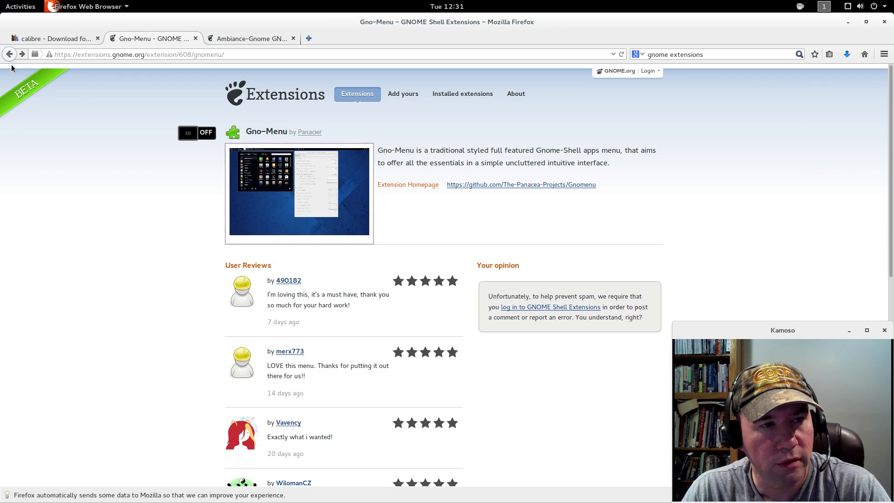
left_click(207, 135)
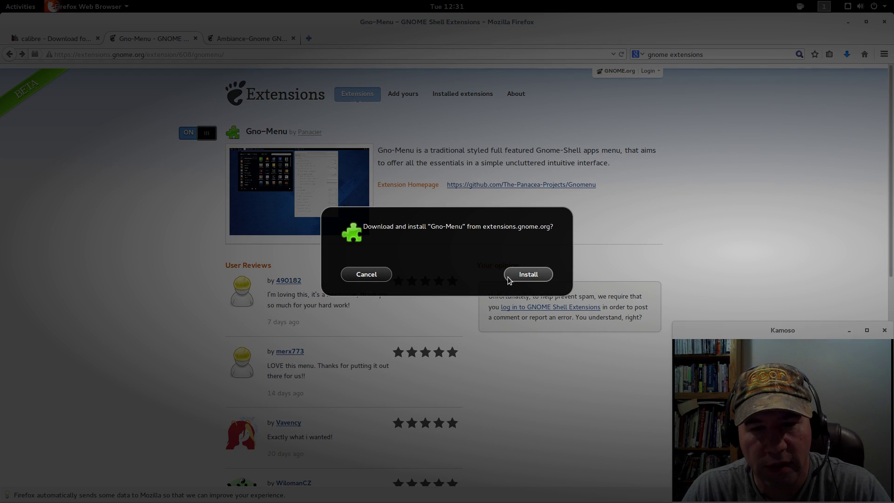
left_click(528, 274)
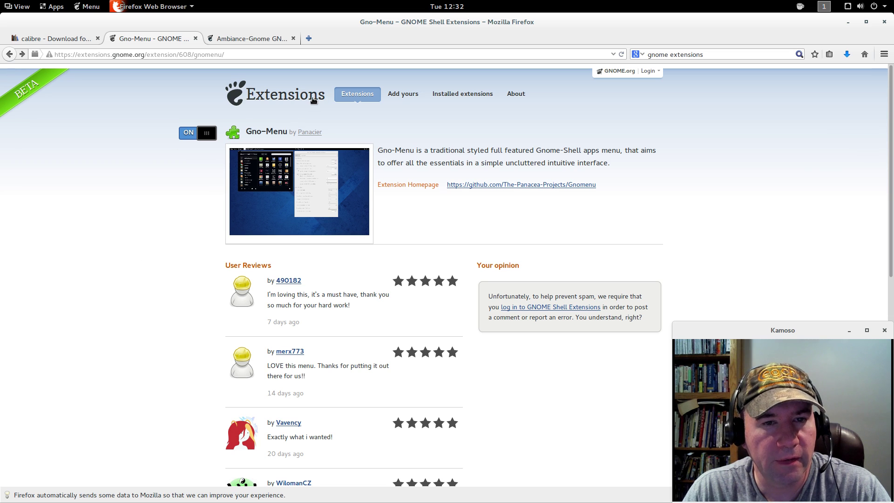
Open Gno-Menu's preferences from the installed extensions list and enlarge the preferences window.
left_click(443, 94)
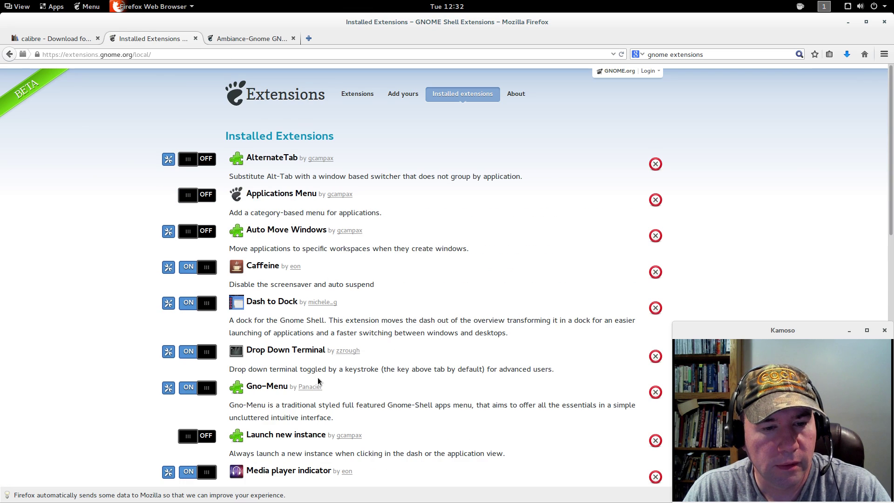
scroll(325, 363, "down", 3)
scroll(325, 363, "up", 3)
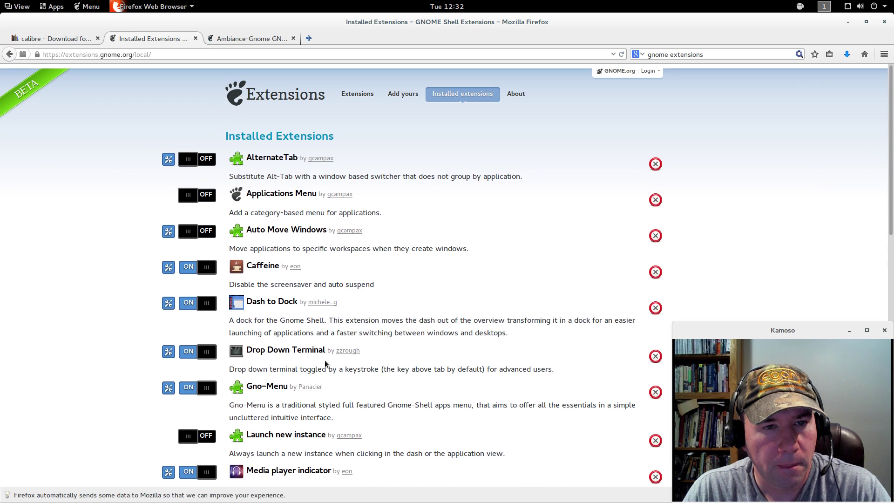
scroll(326, 361, "down", 5)
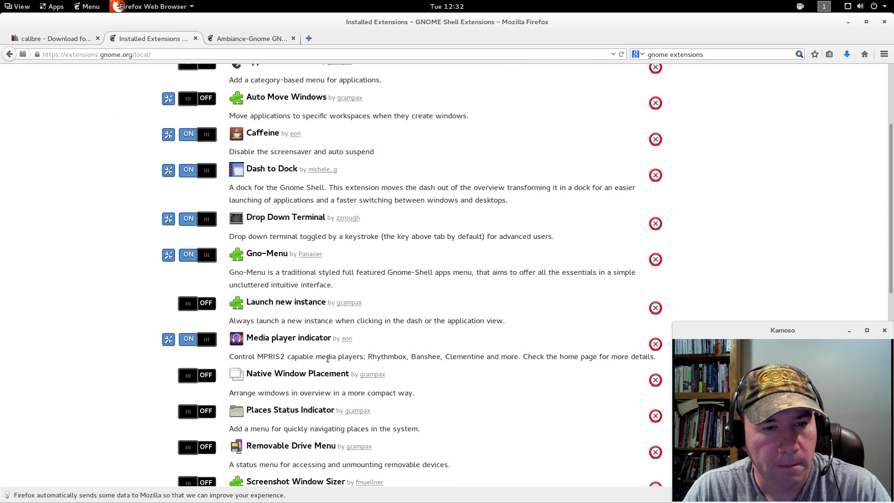
left_click(169, 255)
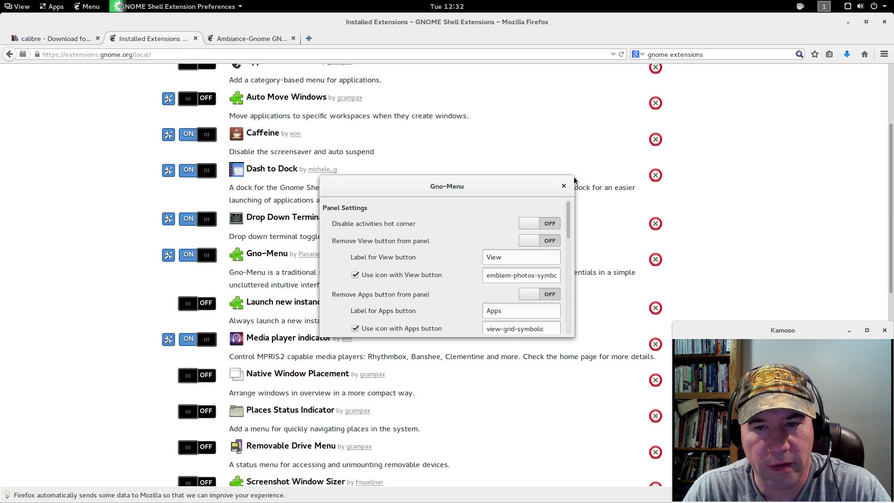
left_click_drag(573, 177, 645, 99)
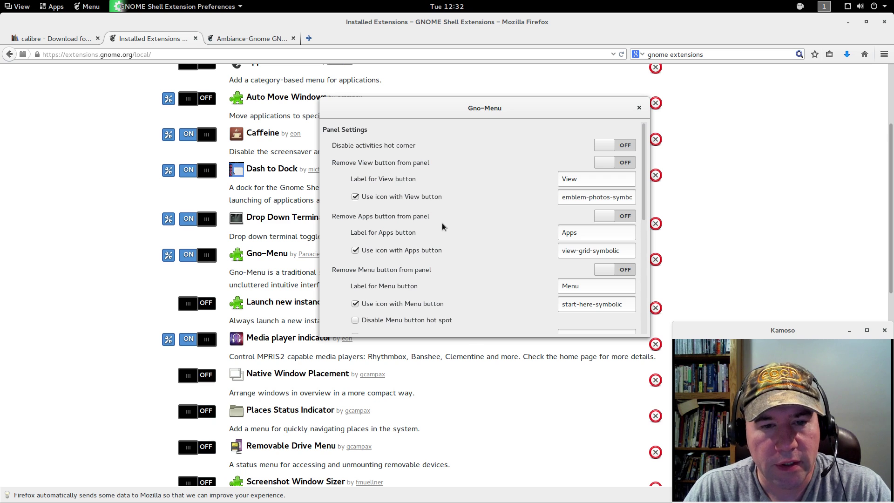
Remove Gno-Menu's Apps button from the panel, and try out the remaining View and Menu buttons.
left_click(629, 217)
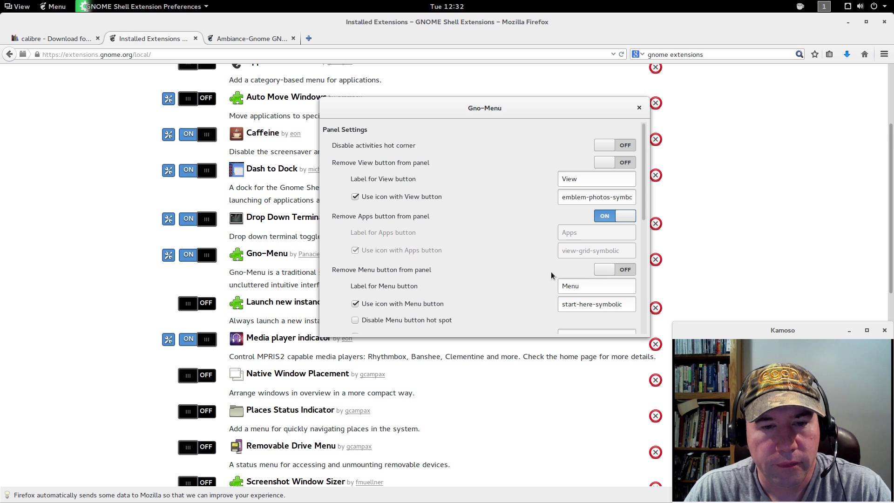
scroll(540, 279, "down", 2)
scroll(541, 279, "up", 2)
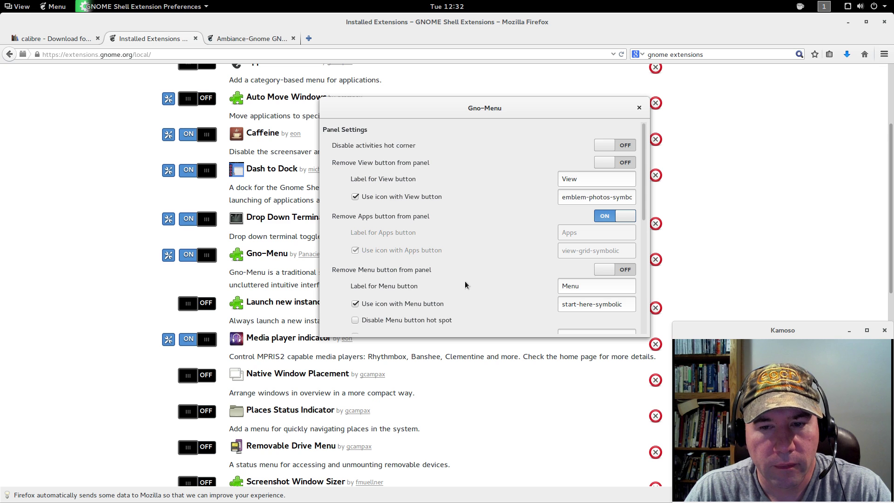
left_click(22, 7)
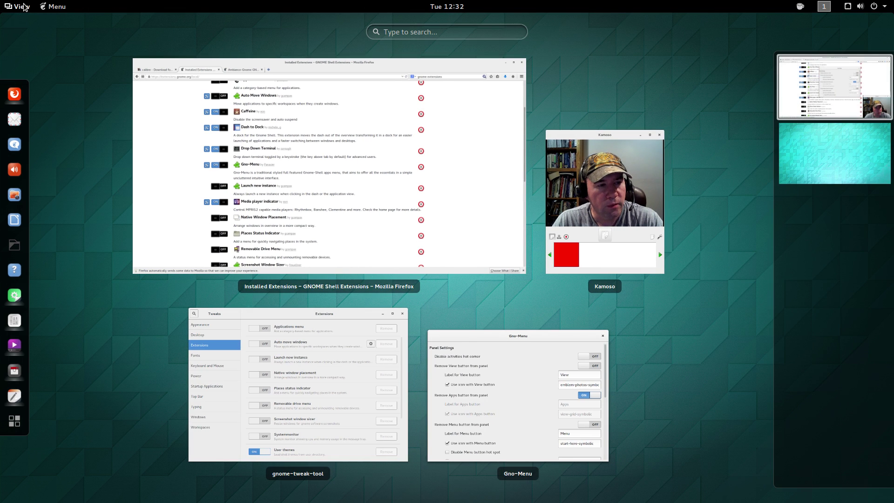
left_click(23, 7)
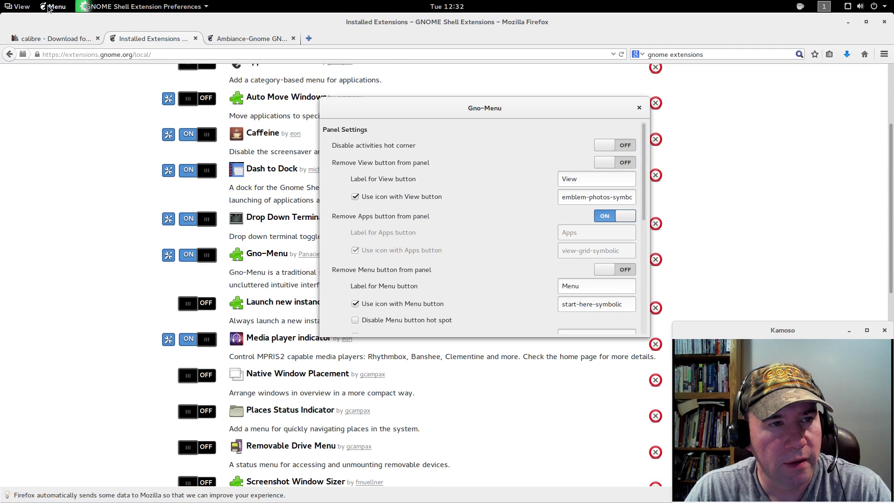
left_click(48, 8)
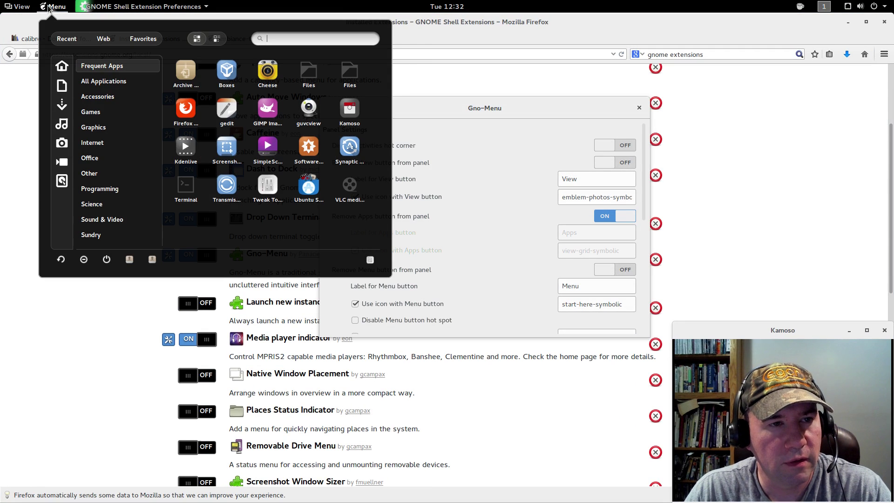
left_click(49, 8)
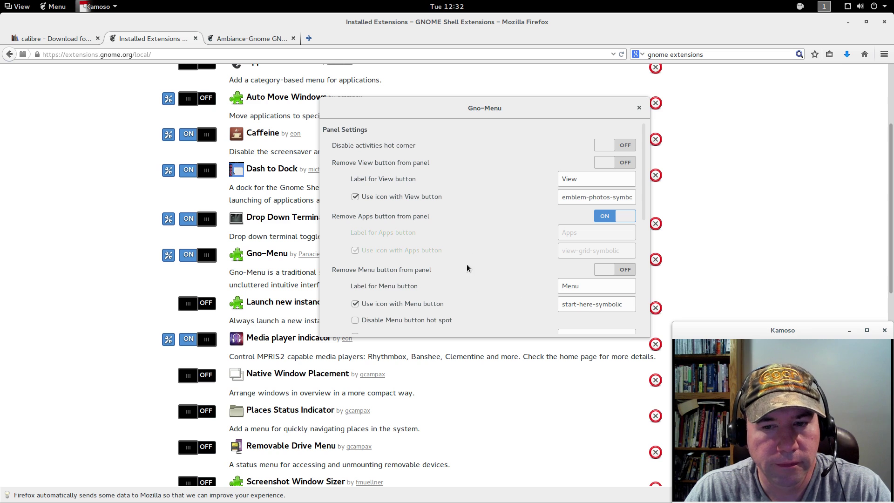
Remove the View button from the panel, and test opening and closing both the Gno-Menu and the activities overview.
scroll(496, 250, "down", 3)
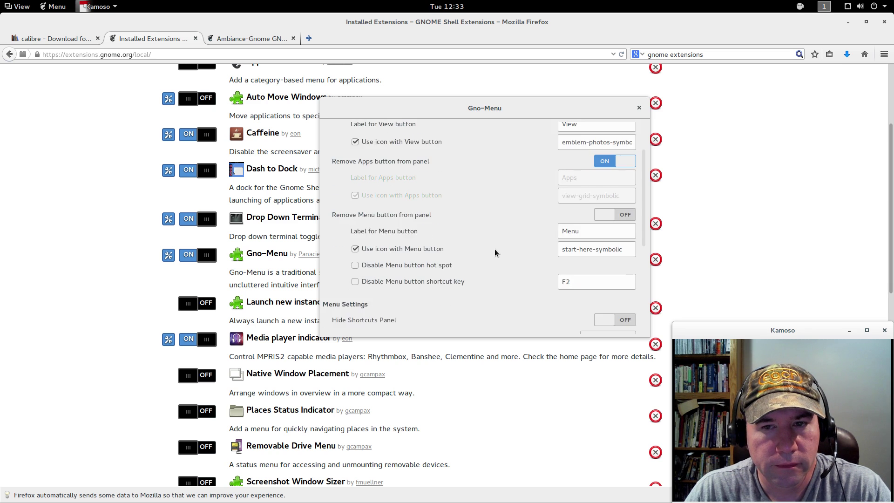
scroll(496, 252, "up", 3)
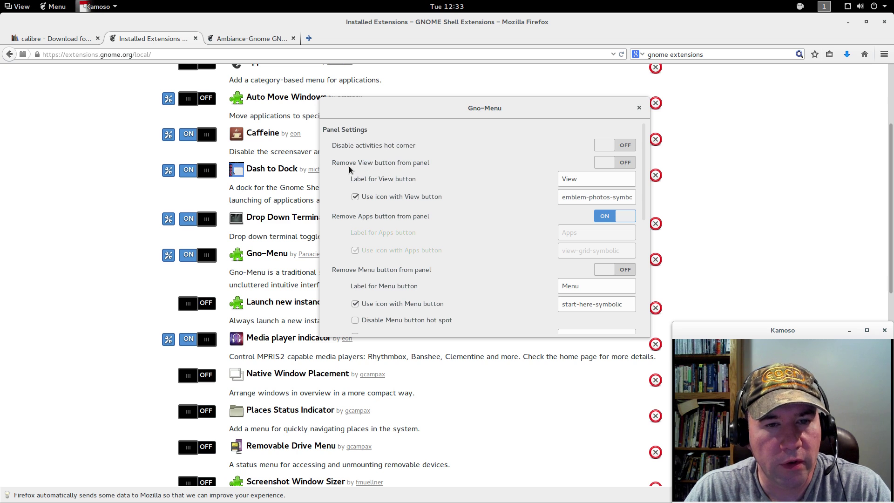
left_click(623, 164)
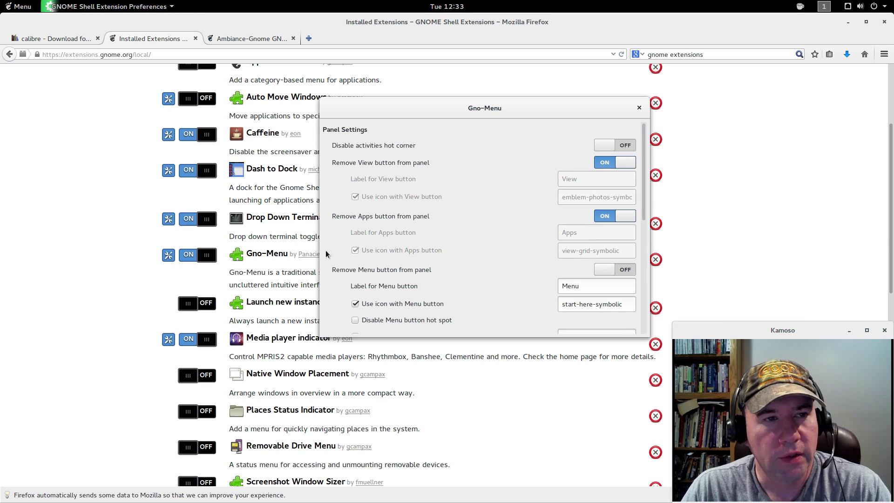
left_click(21, 8)
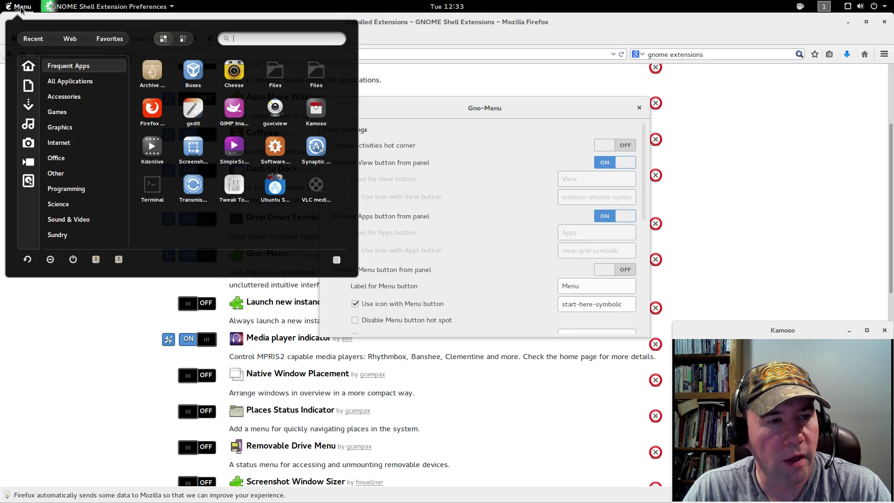
left_click(21, 9)
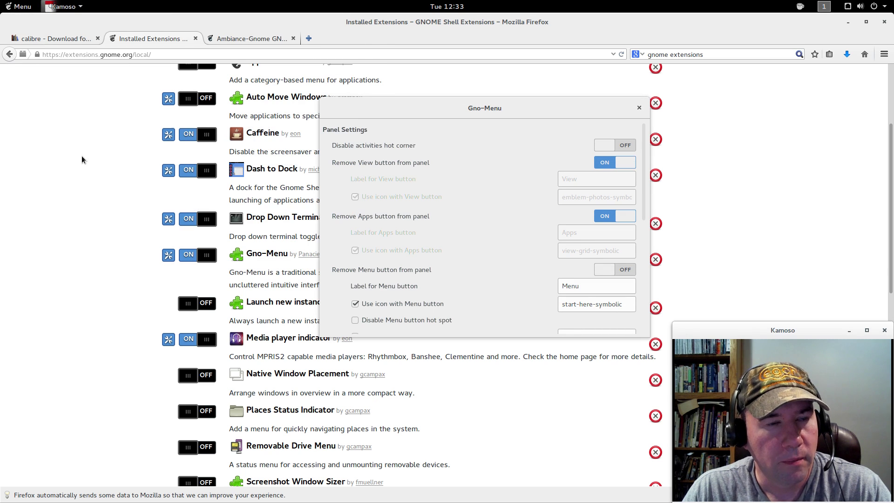
key("super")
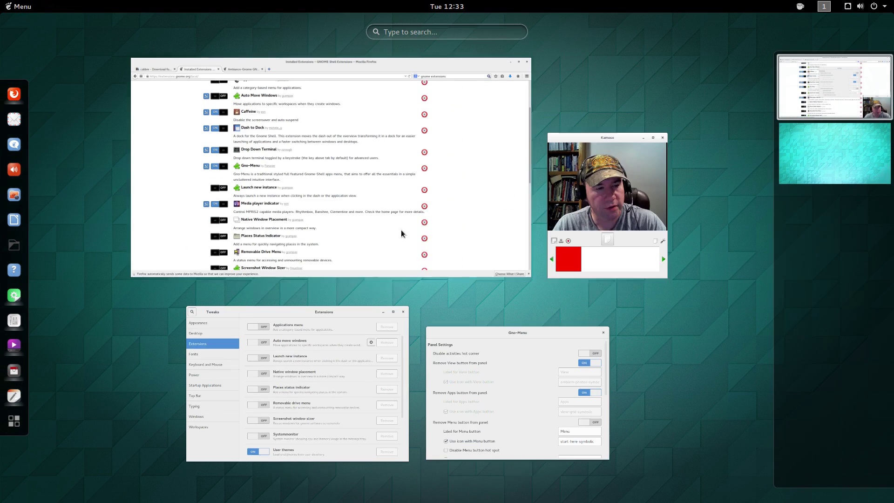
key("super")
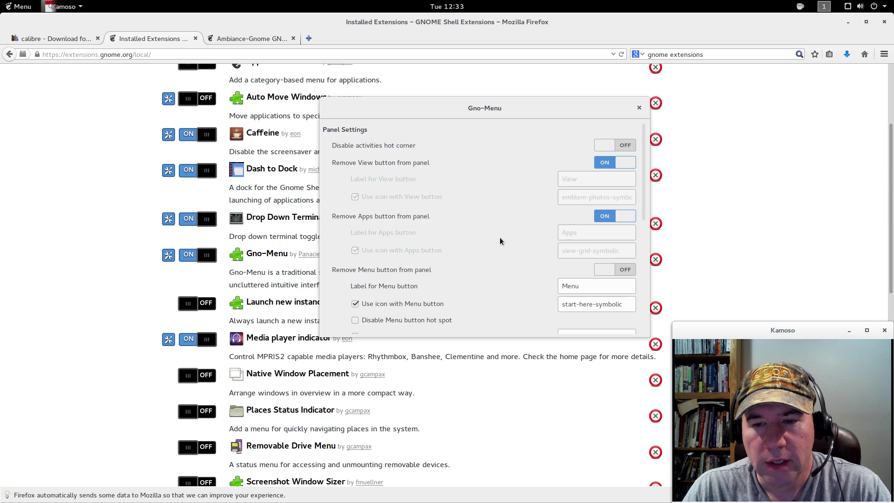
Review Gno-Menu's remaining menu layout and icon size settings, and close its preferences.
scroll(493, 234, "down", 5)
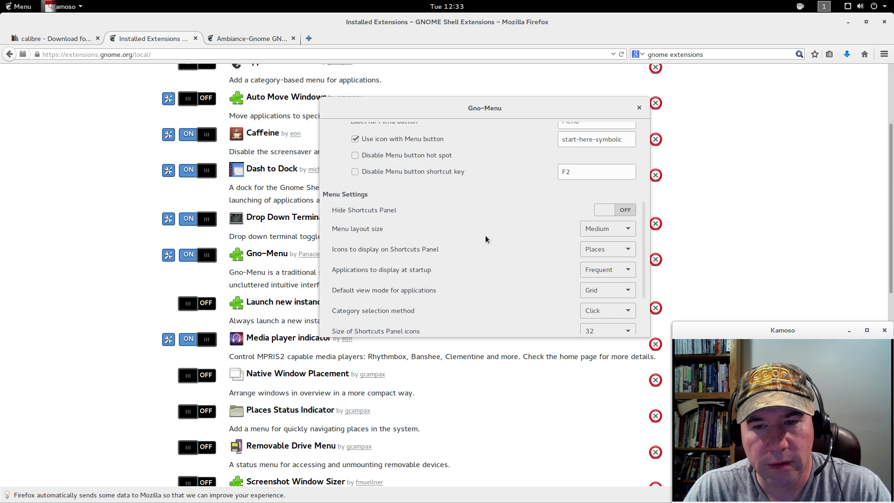
scroll(487, 250, "down", 3)
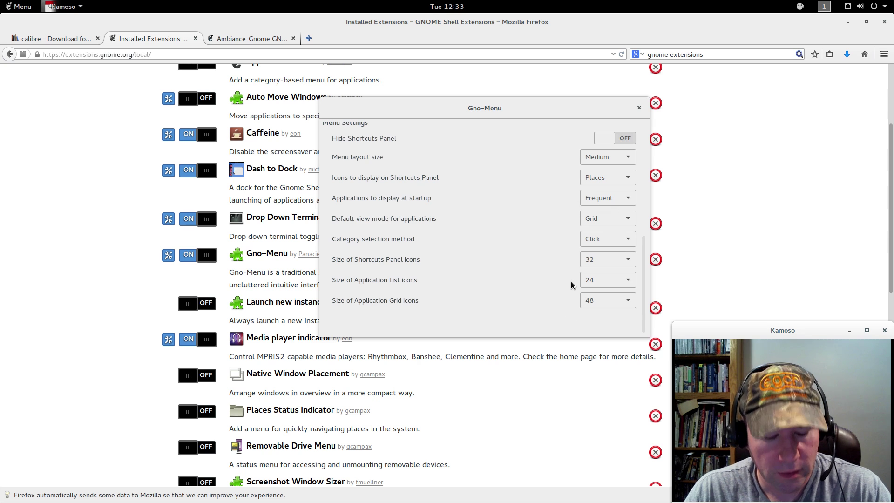
key("super")
key("super")
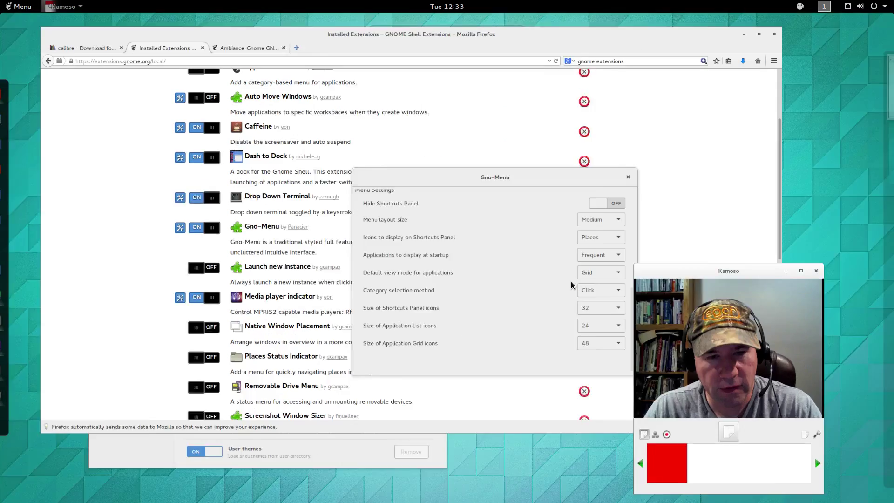
left_click(640, 109)
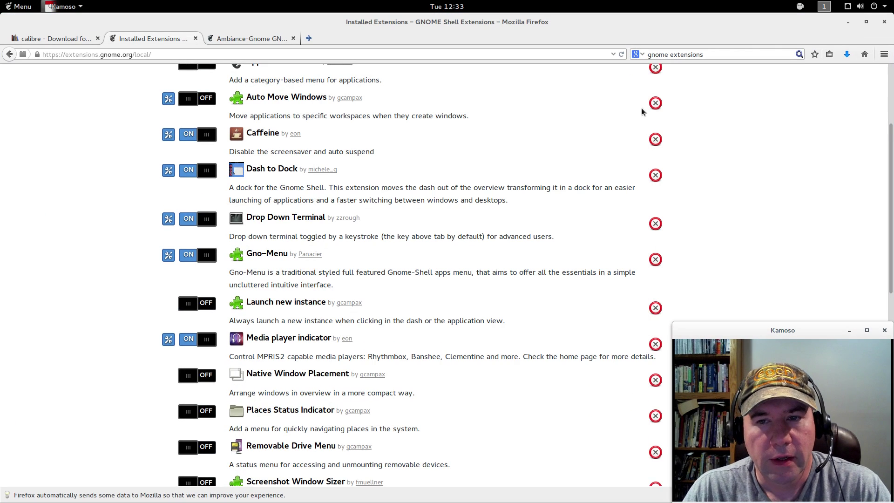
Finish with the installed extensions list and quit the browser.
scroll(357, 300, "up", 3)
scroll(357, 298, "up", 2)
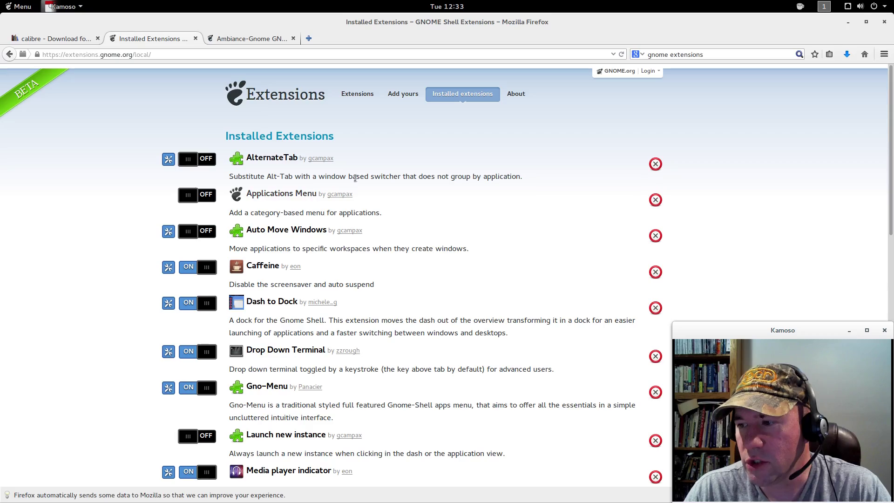
key("ctrl+q")
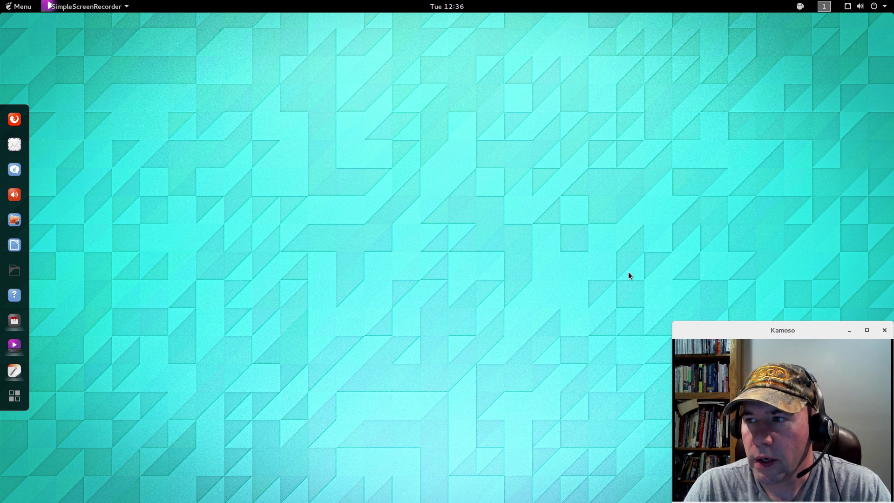
Change the desktop background to the seascape wallpaper with a hammock strung between wooden posts.
right_click(378, 191)
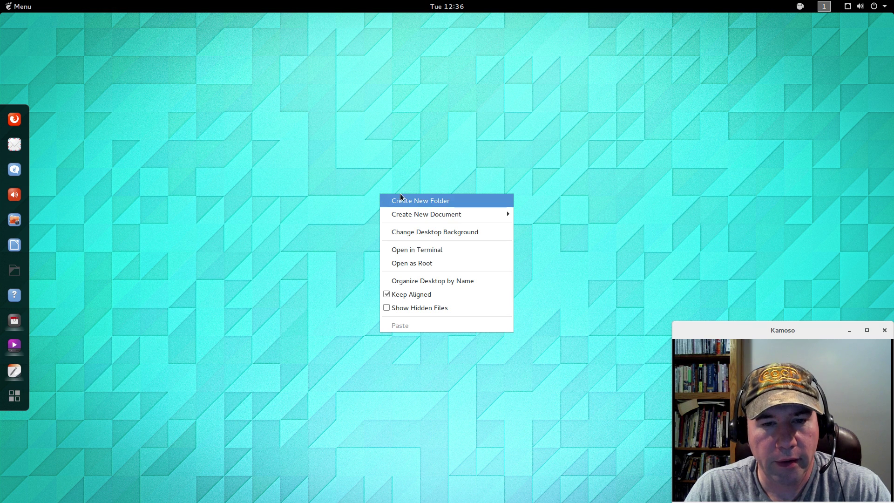
left_click(434, 231)
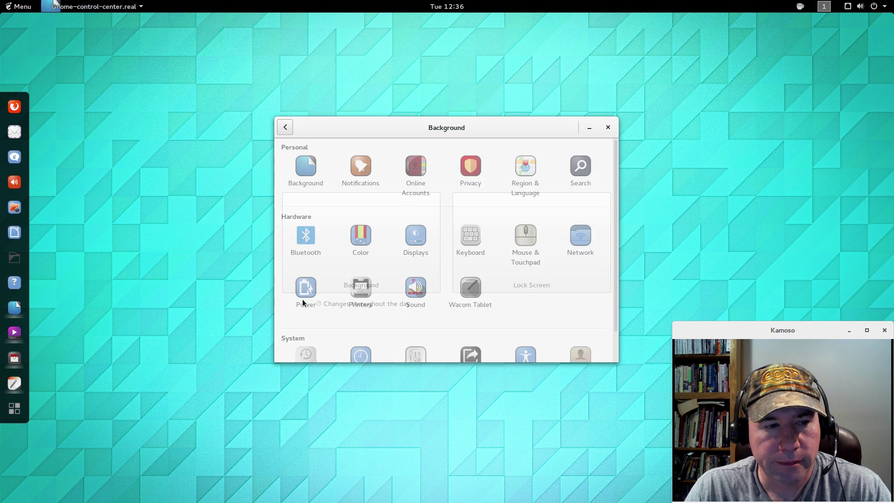
left_click(351, 257)
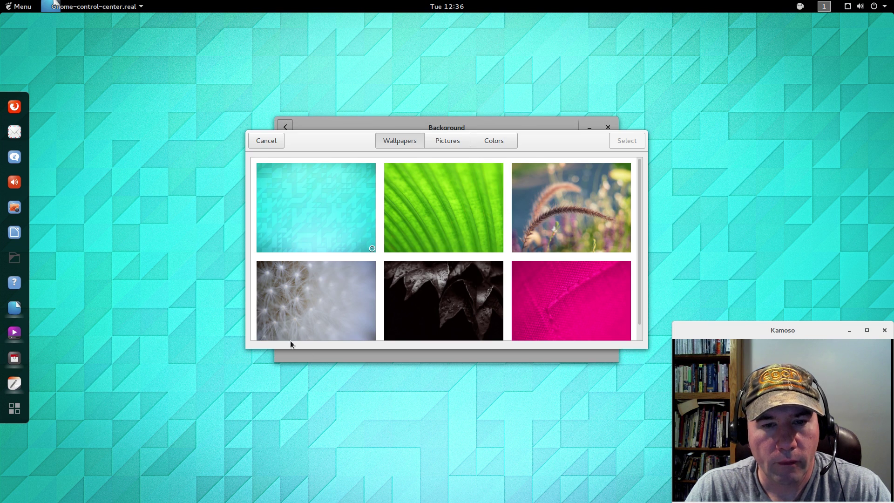
scroll(539, 261, "down", 10)
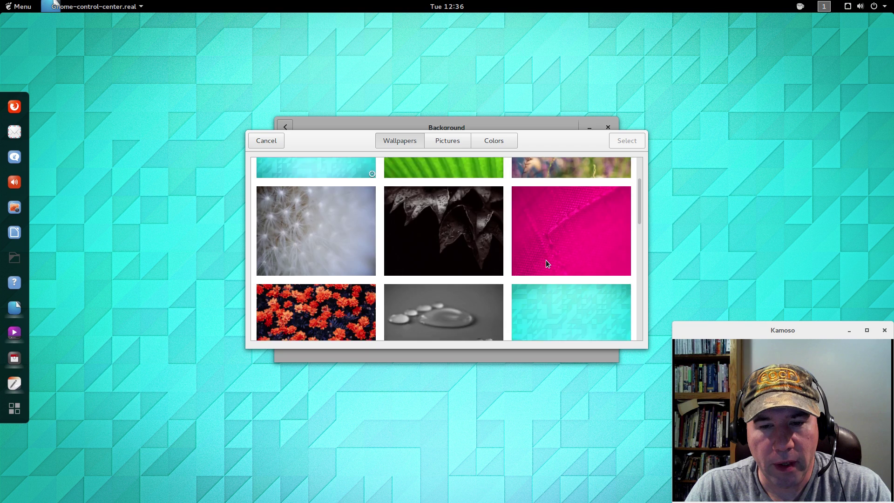
scroll(548, 261, "down", 10)
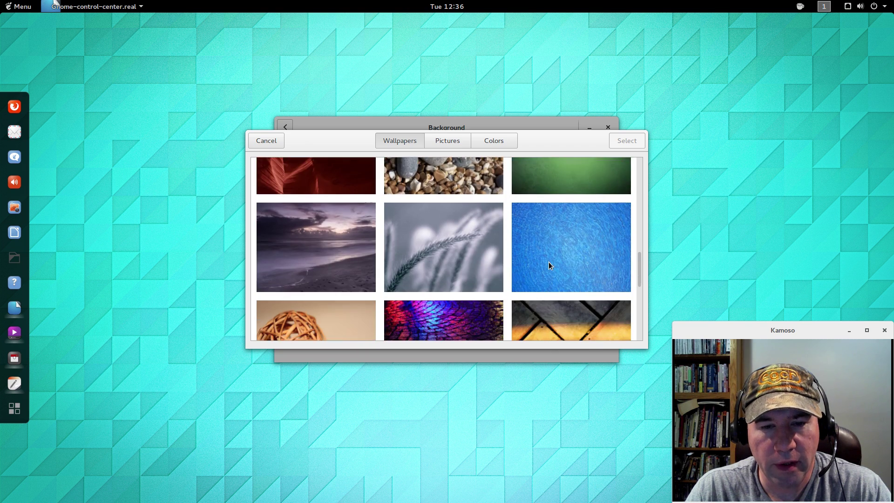
scroll(549, 261, "up", 4)
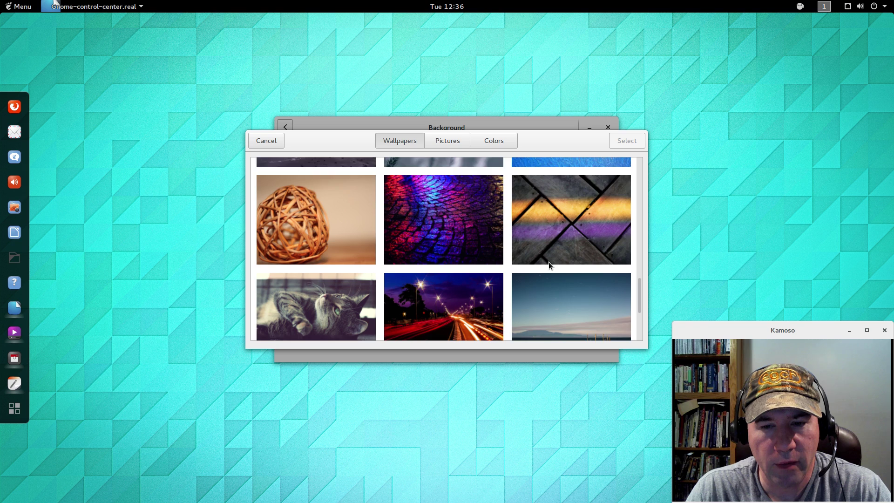
scroll(549, 261, "down", 2)
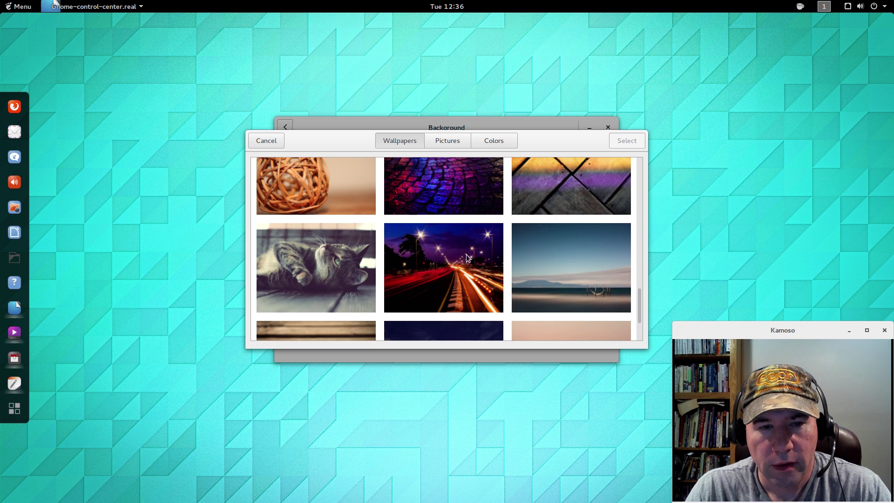
left_click(548, 245)
left_click(625, 141)
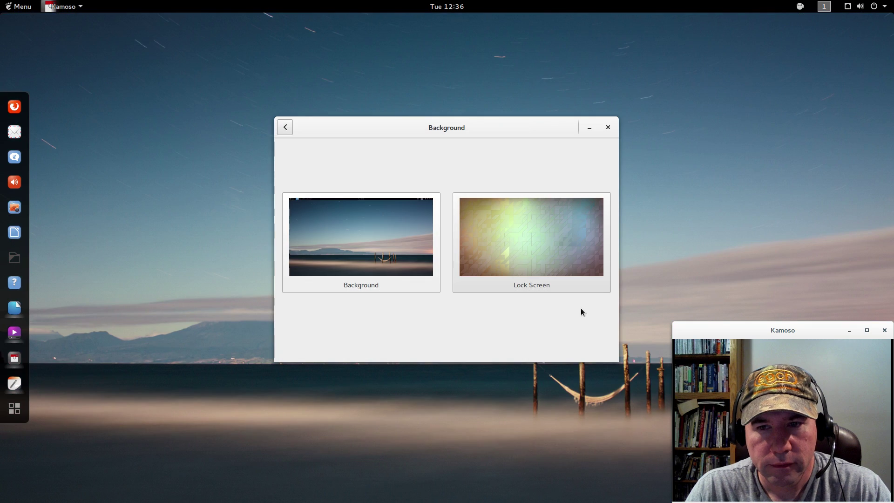
Look over the solid colors and personal pictures offered as backgrounds, and close the settings without changing anything.
left_click(364, 259)
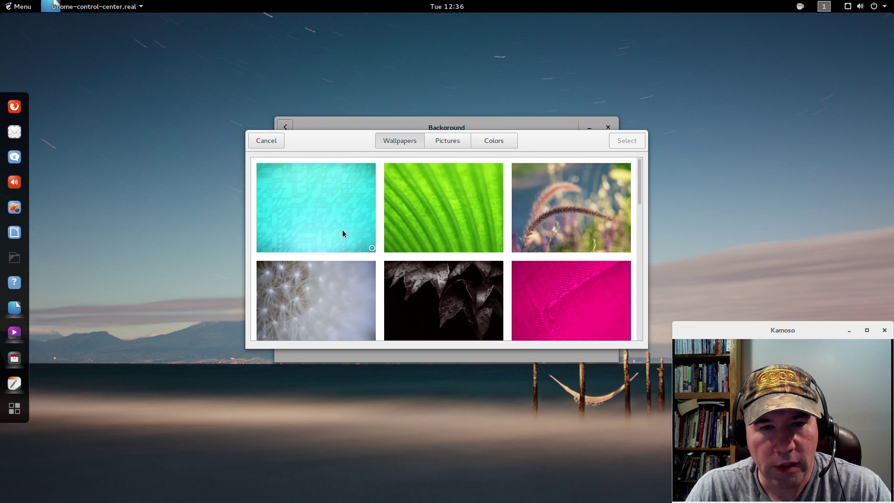
left_click(495, 141)
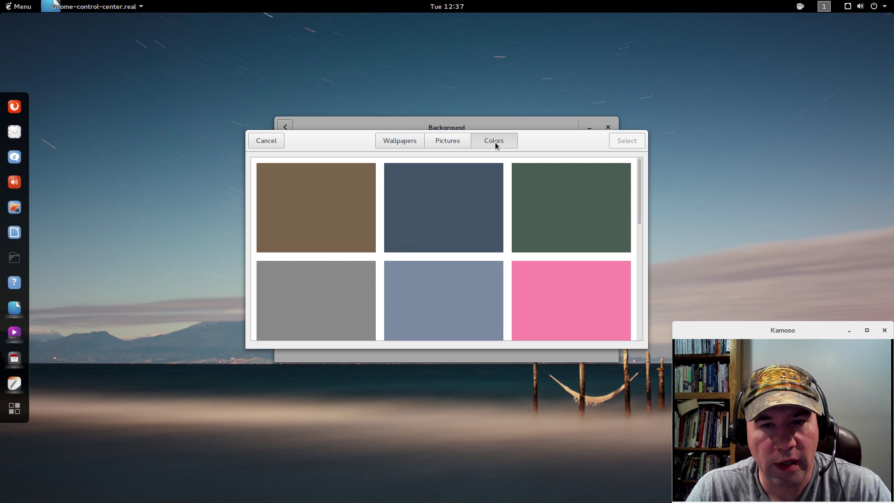
left_click(461, 142)
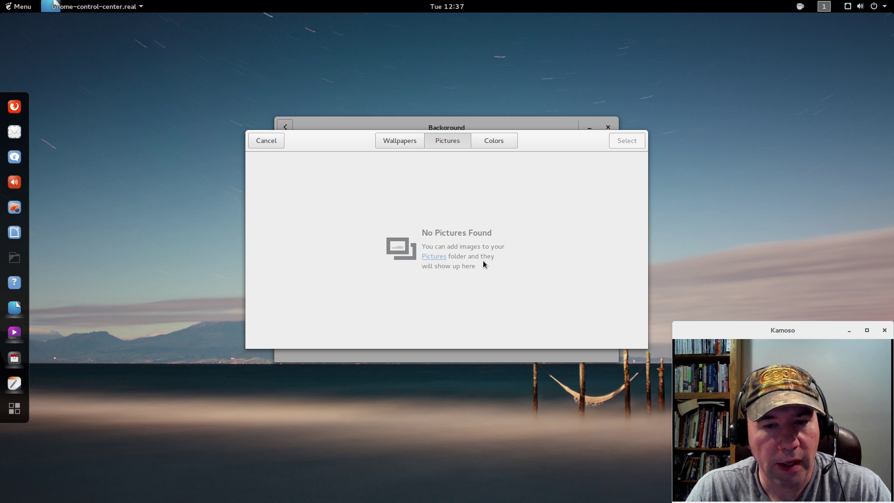
left_click(266, 141)
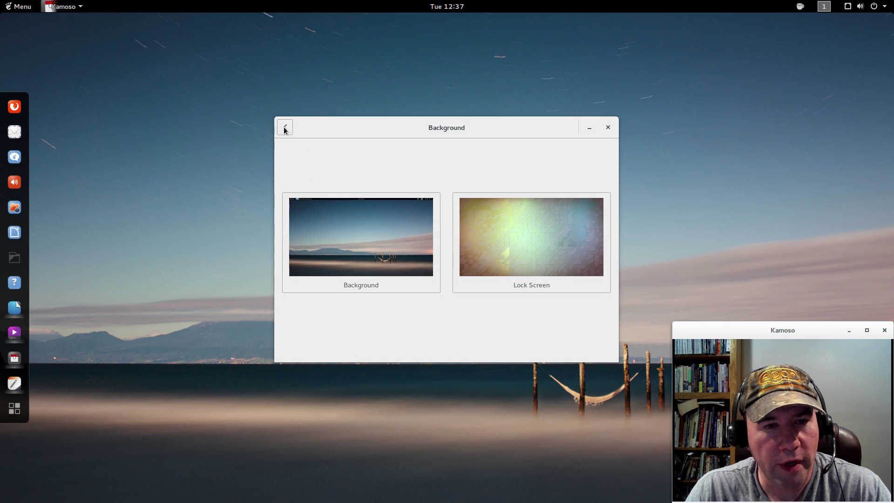
left_click(285, 128)
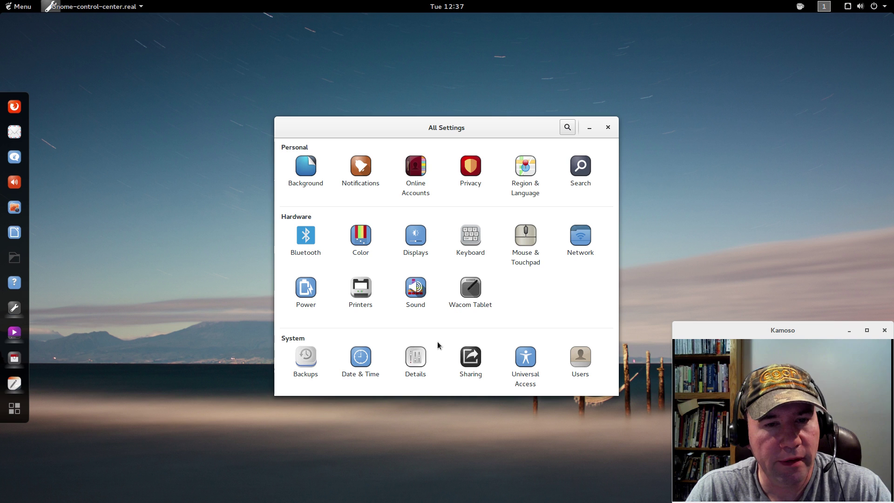
left_click(608, 128)
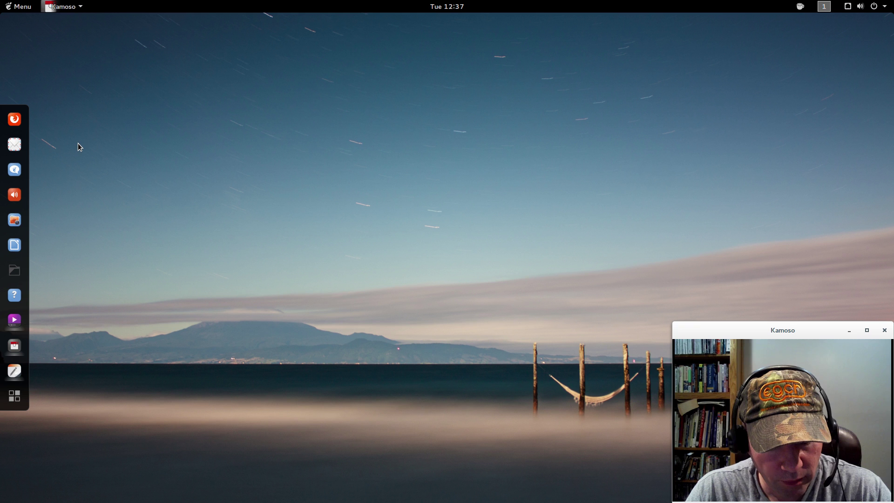
Open google-chrome-stable_current_amd64.deb from the Downloads folder with GDebi Package Installer, and place its window beside the file manager.
left_click(8, 277)
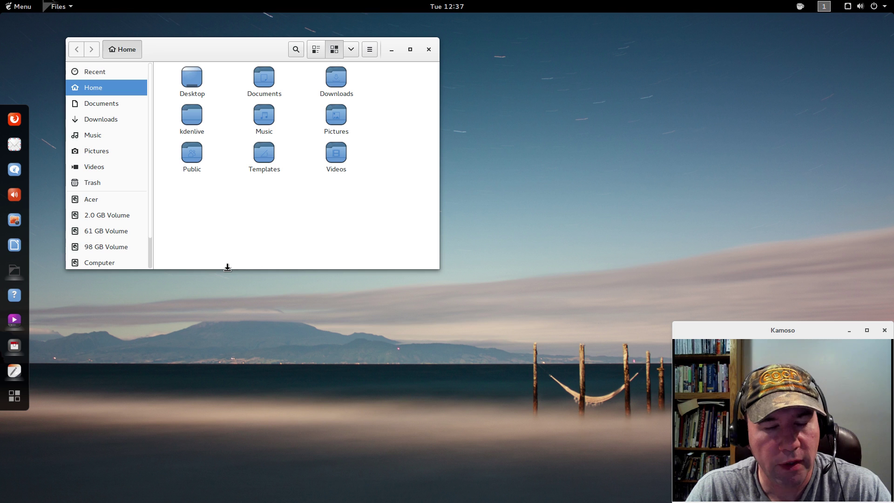
double_click(334, 79)
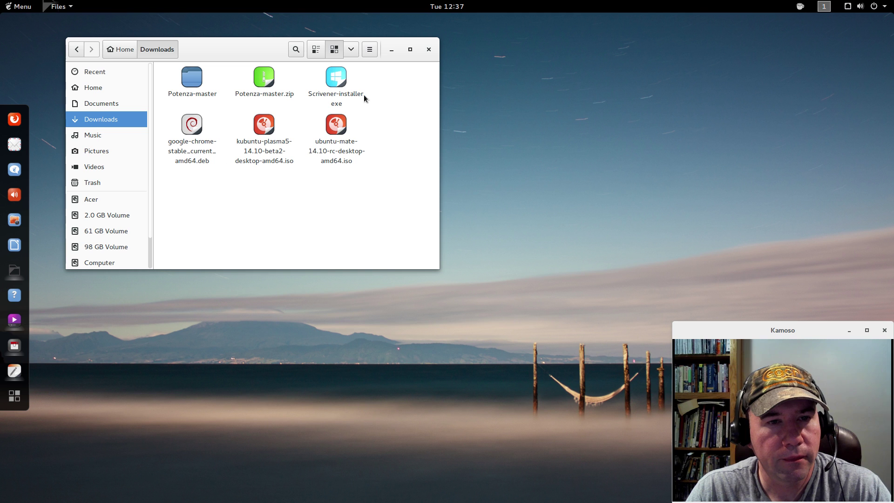
left_click(191, 131)
right_click(190, 132)
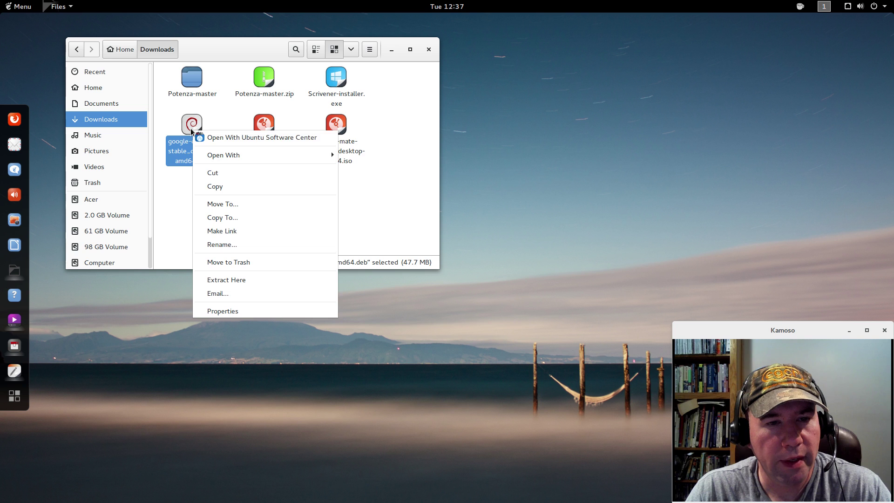
mouse_move(249, 154)
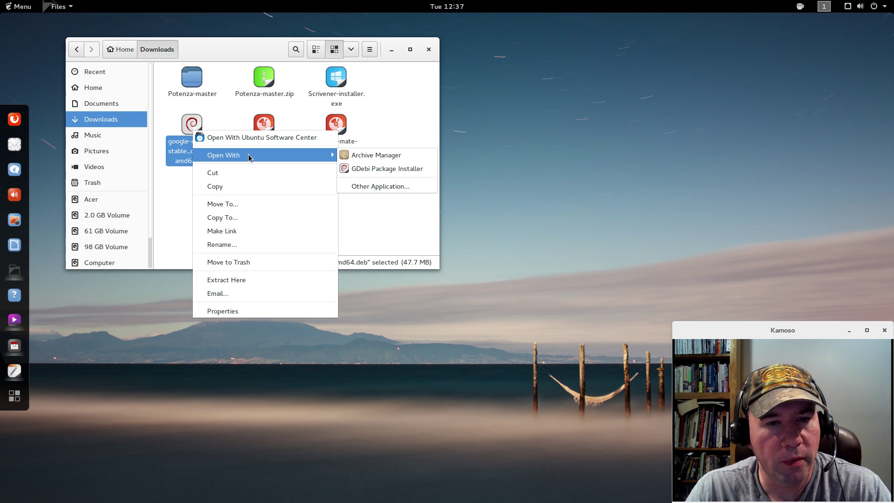
left_click(389, 169)
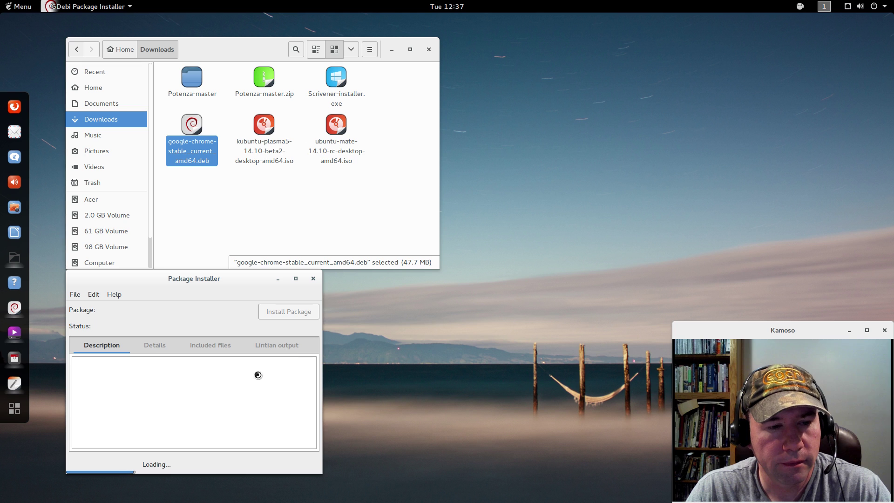
left_click_drag(140, 284, 551, 54)
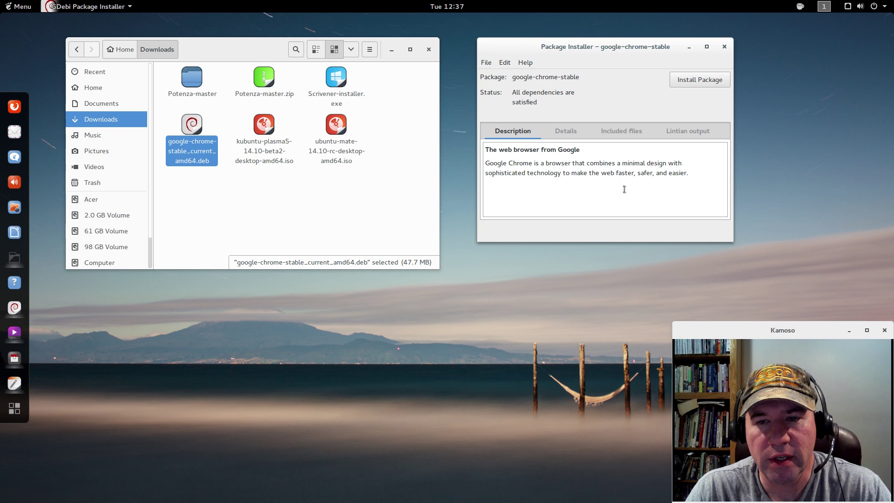
Install the google-chrome-stable package, authorizing it with the administrator password.
left_click(685, 79)
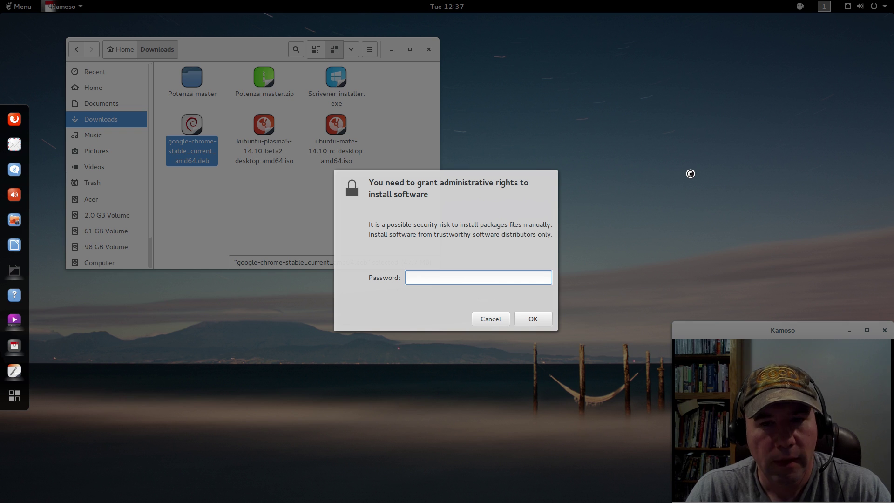
type("•••••")
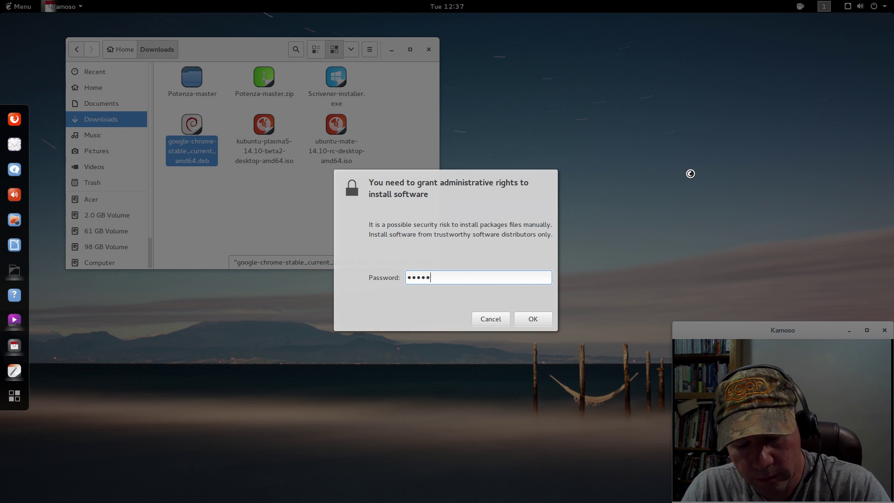
key("Return")
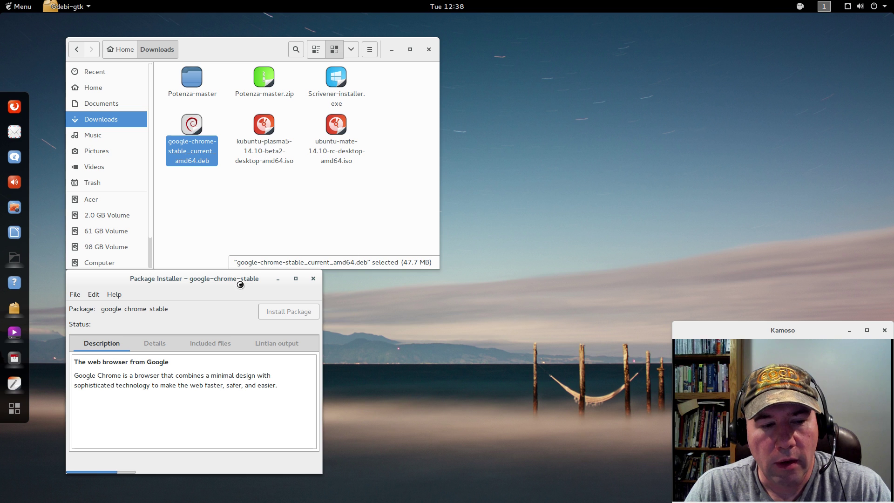
key("Return")
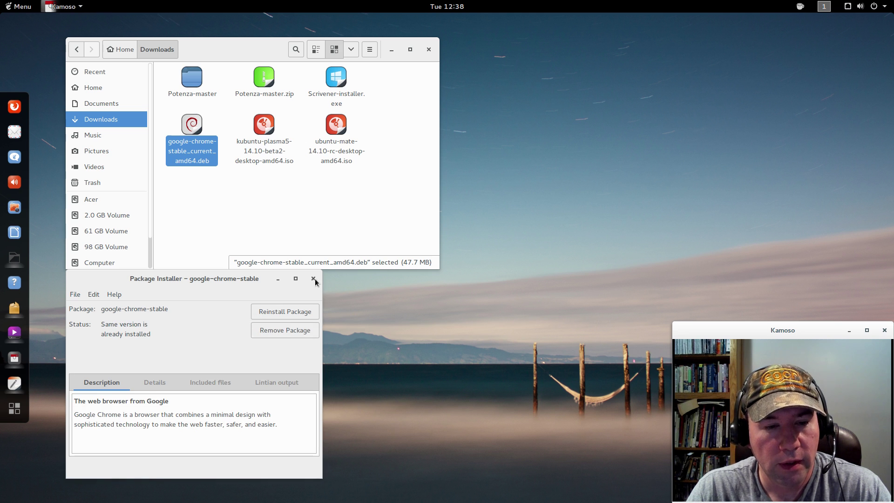
Find and launch Google Chrome, accepting it as the default browser, and close the package installer.
key("super")
type("c")
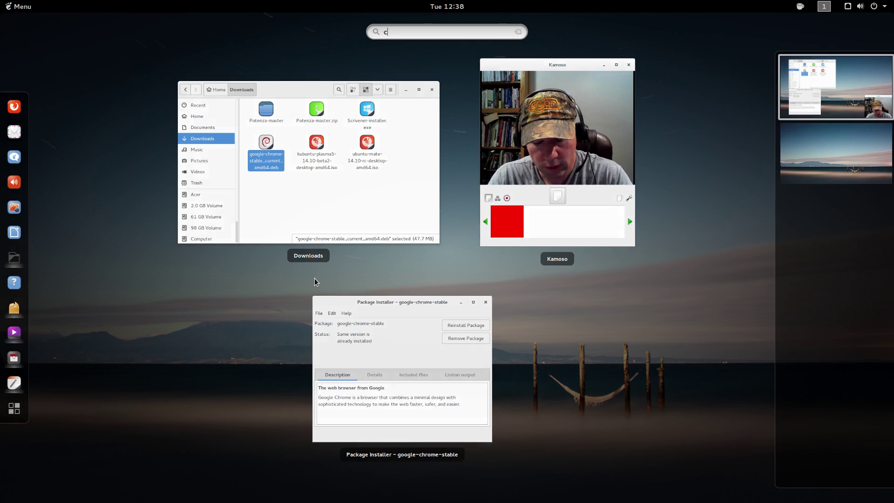
type("hr")
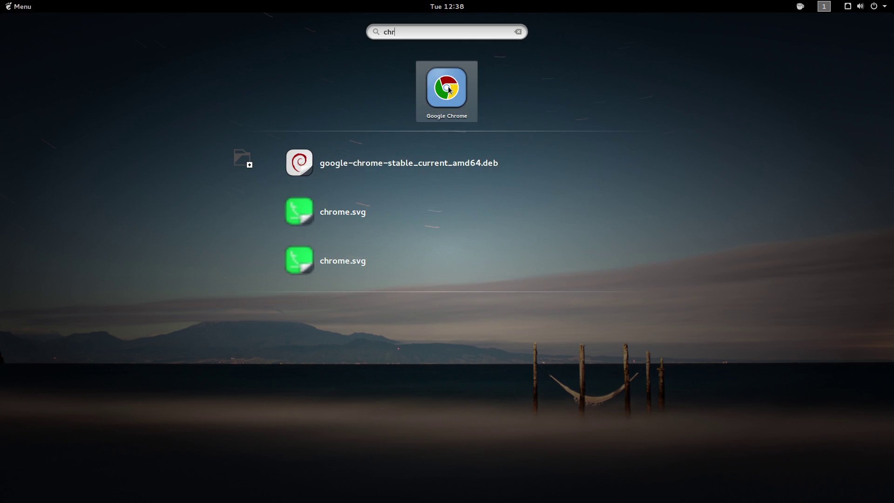
left_click(447, 89)
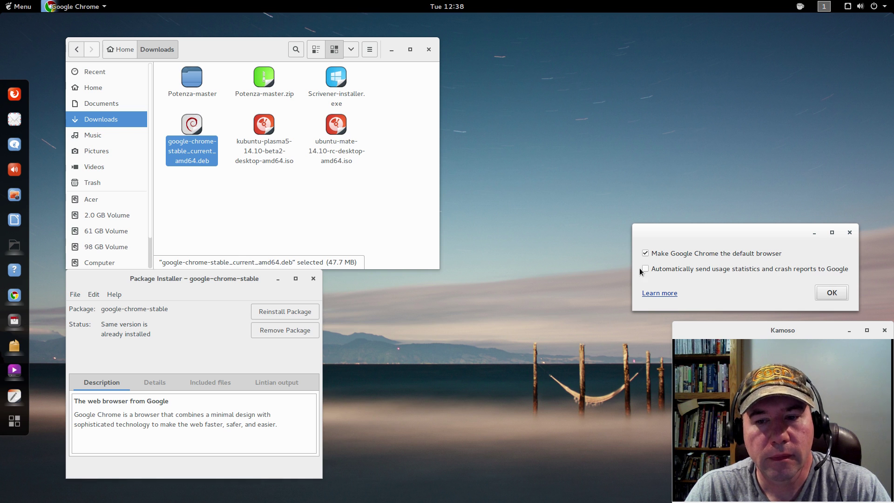
left_click(839, 293)
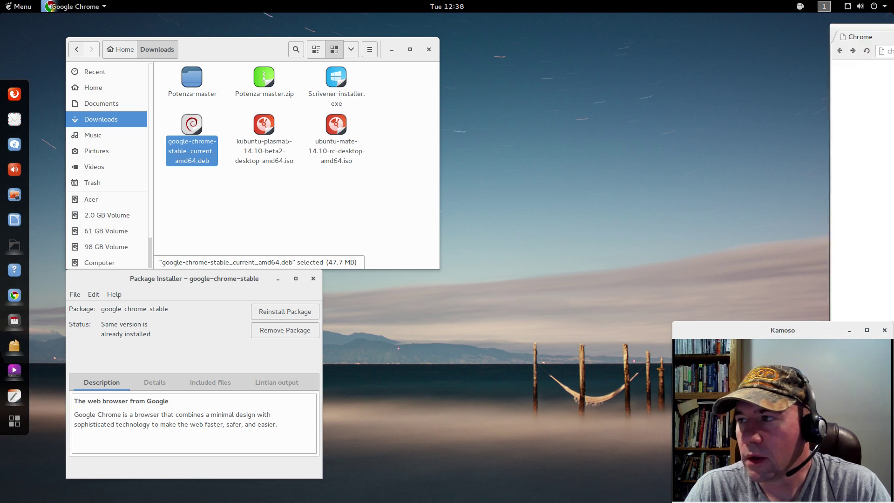
mouse_move(893, 33)
left_mouse_down()
mouse_move(517, 60)
mouse_move(598, 40)
mouse_move(893, 28)
left_mouse_up()
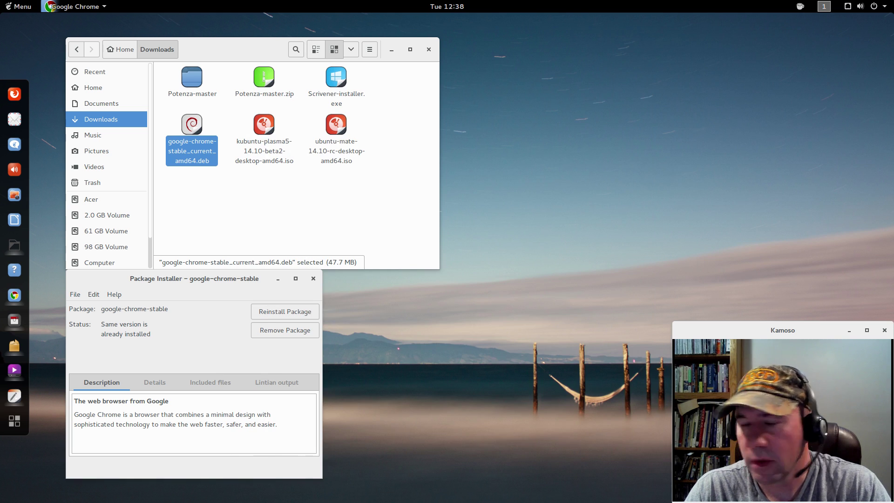
left_click(313, 279)
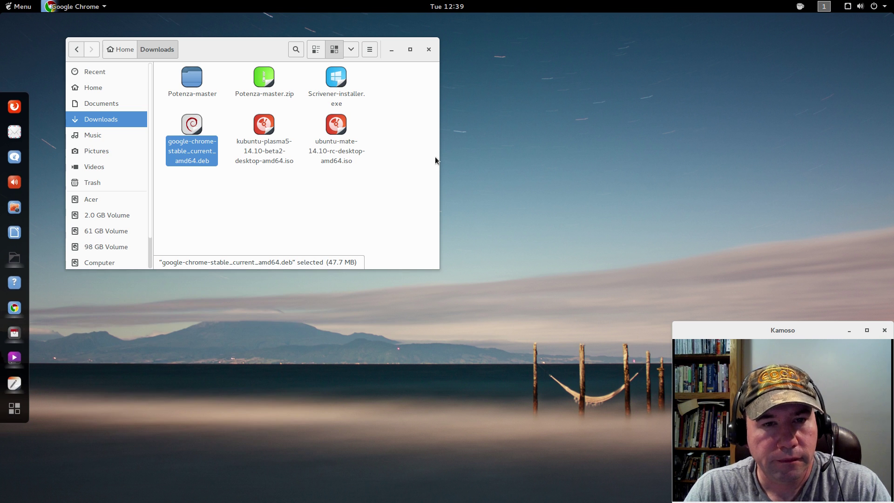